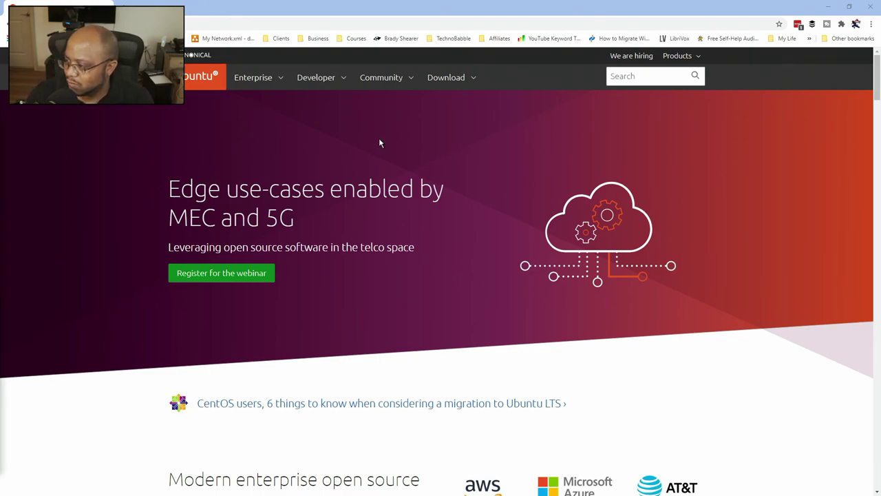
Step: Download the Ubuntu Desktop 20.10 image and bring up the Rufus website
click(447, 81)
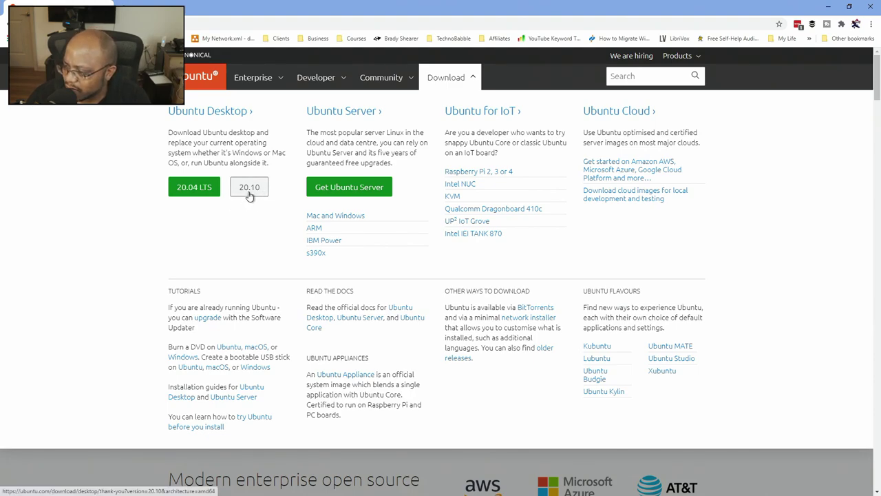
click(252, 188)
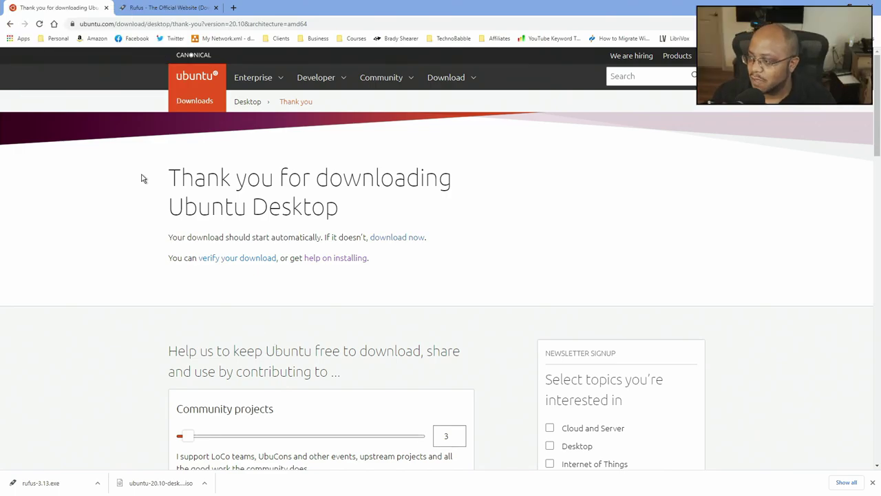
click(137, 9)
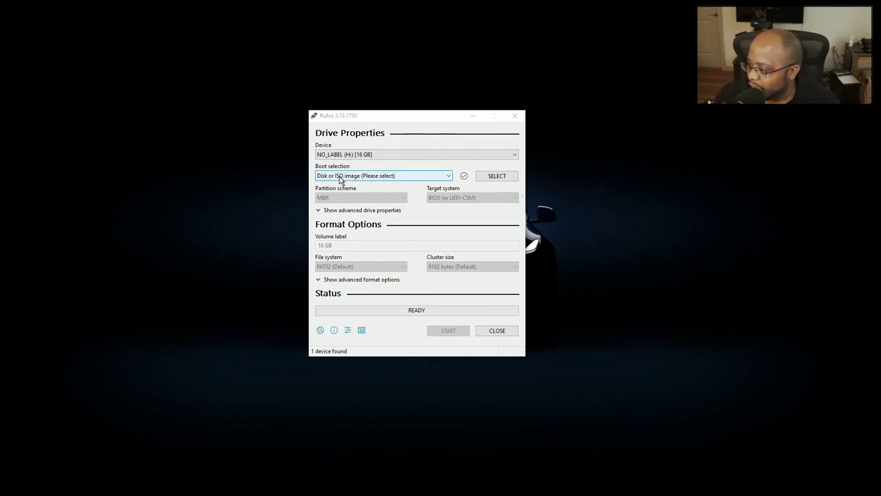
Step: In Rufus, write ubuntu-20.10-desktop-amd64.iso to the 16 GB USB drive in ISO Image mode, accepting the erasure of its data
click(495, 177)
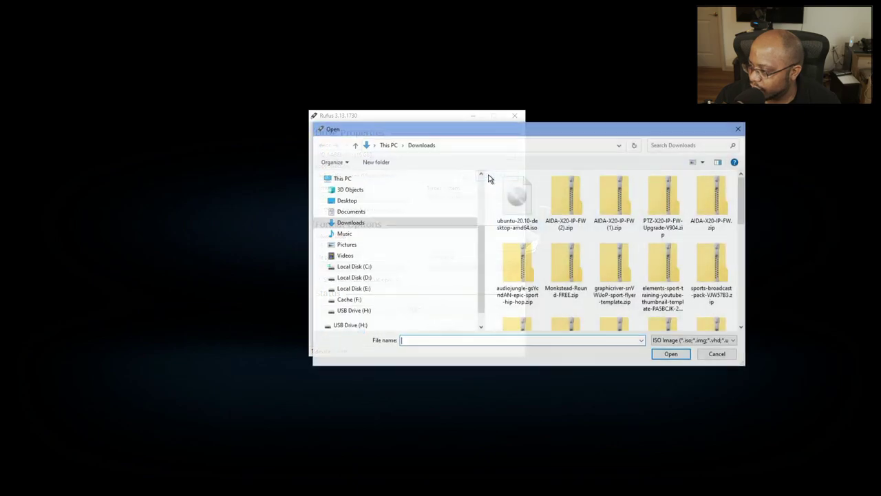
double_click(516, 208)
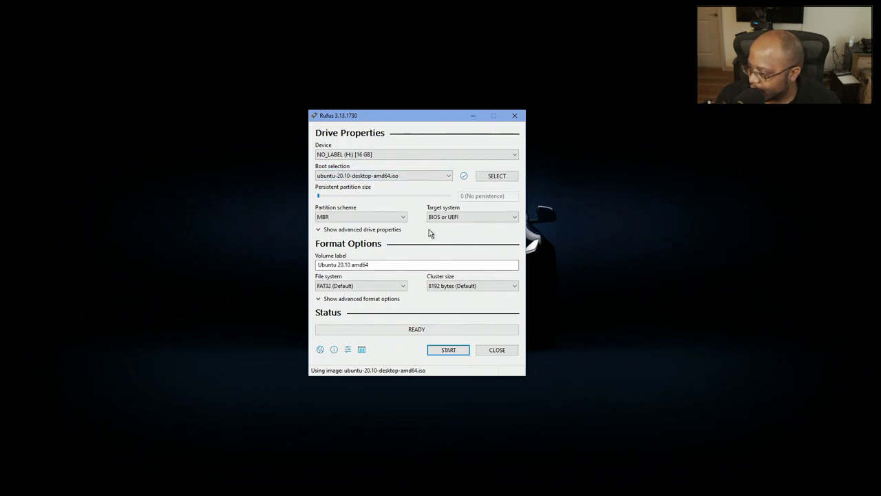
click(448, 351)
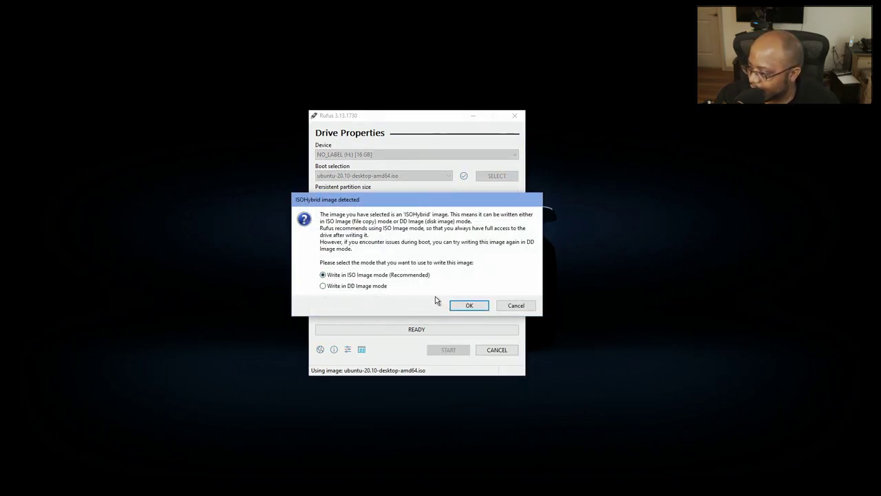
click(480, 307)
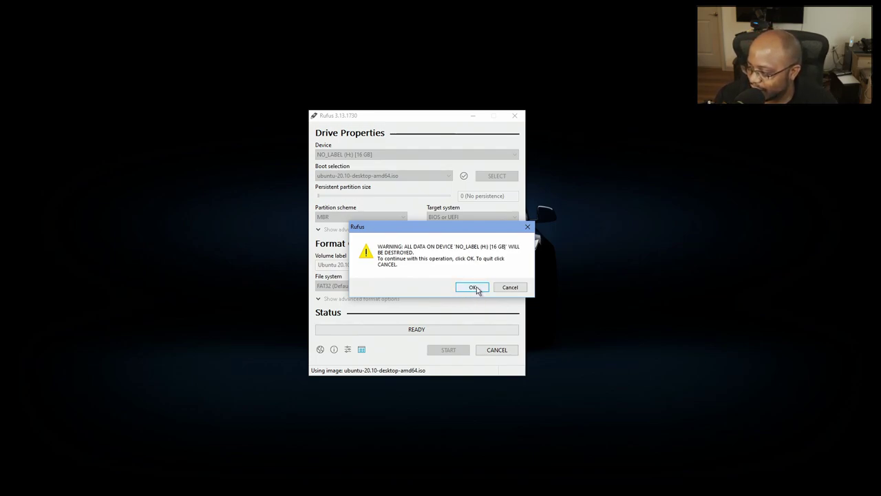
click(477, 290)
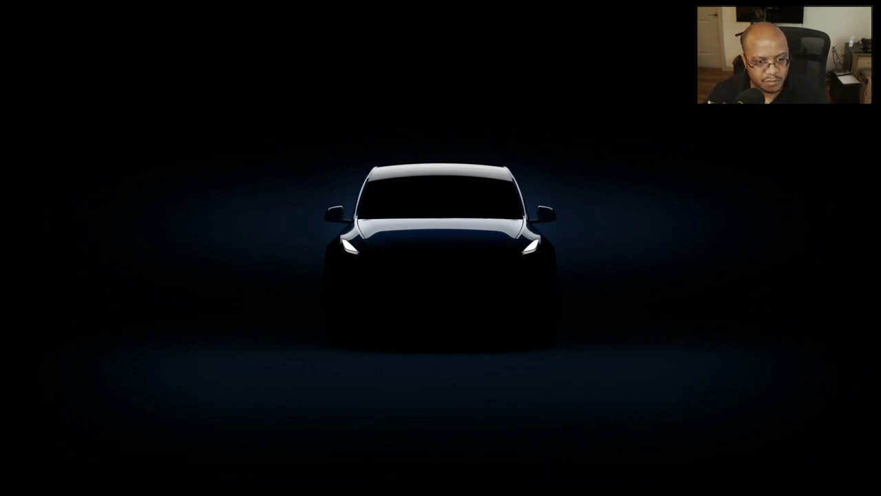
Step: Switch to File Explorer and check the UBUNTU 20_1 (H:) USB drive
key(super+e)
drag(163, 170, 548, 67)
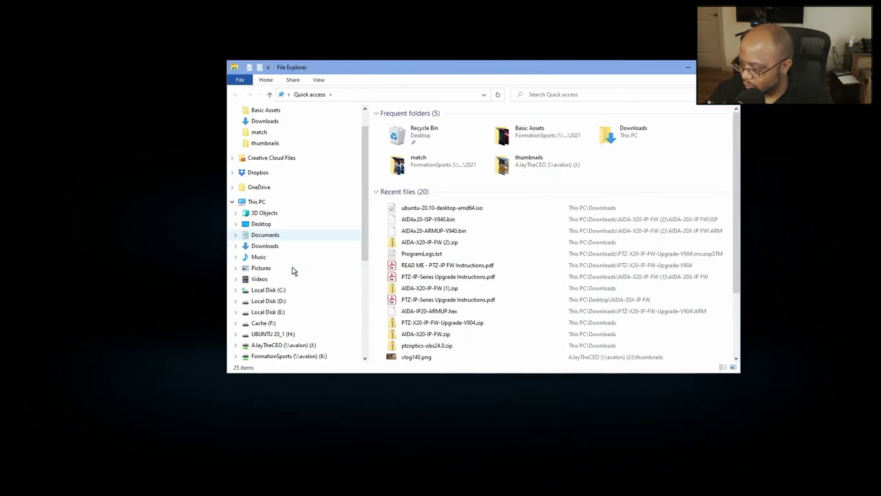
scroll(292, 271, down, 1)
click(262, 301)
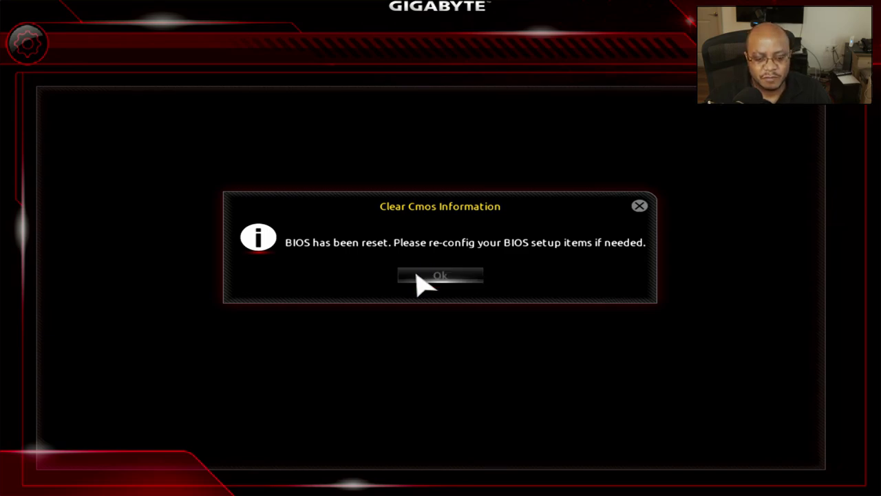
Step: Acknowledge the BIOS reset notice in the Gigabyte BIOS setup and view the Advanced Frequency Settings
click(420, 278)
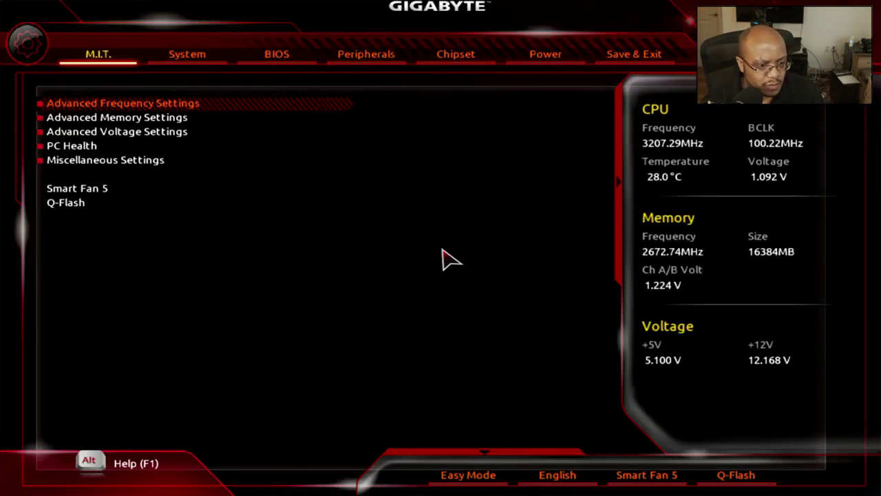
key(Return)
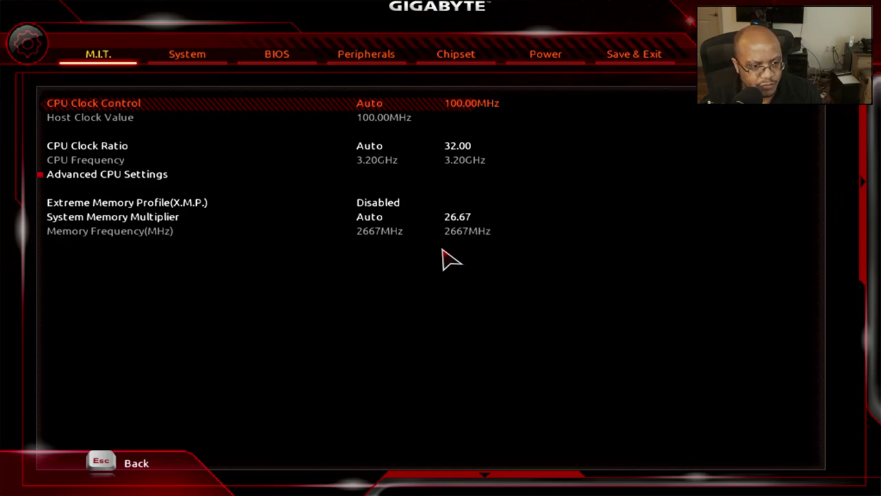
Step: Set the BIOS system date to 02/28/2021 and the system time to 12:19
key(Right)
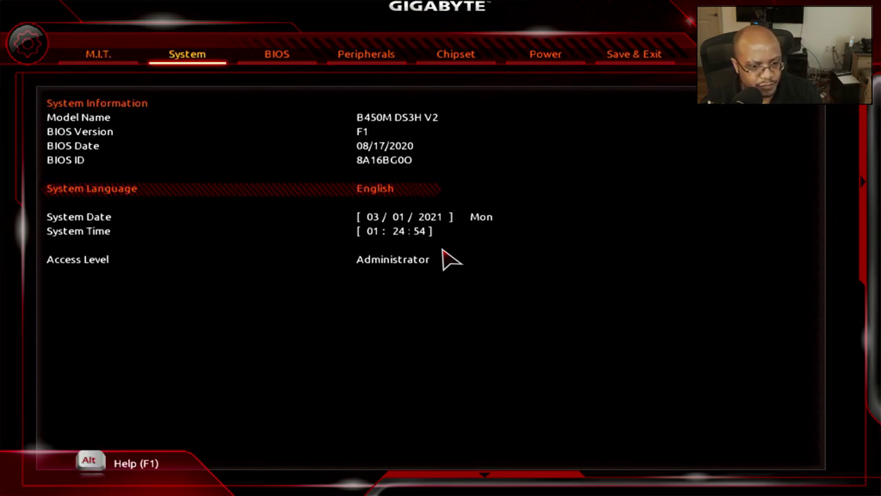
key(Down)
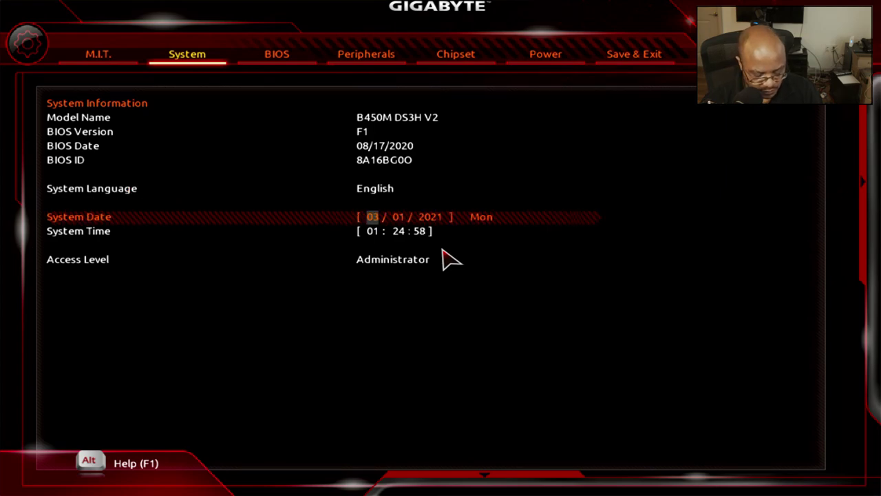
text(02)
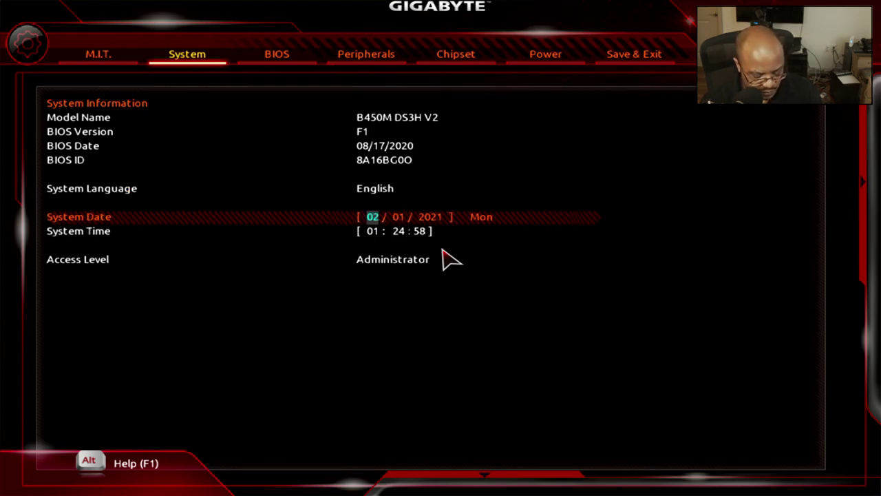
key(Right)
key(Left)
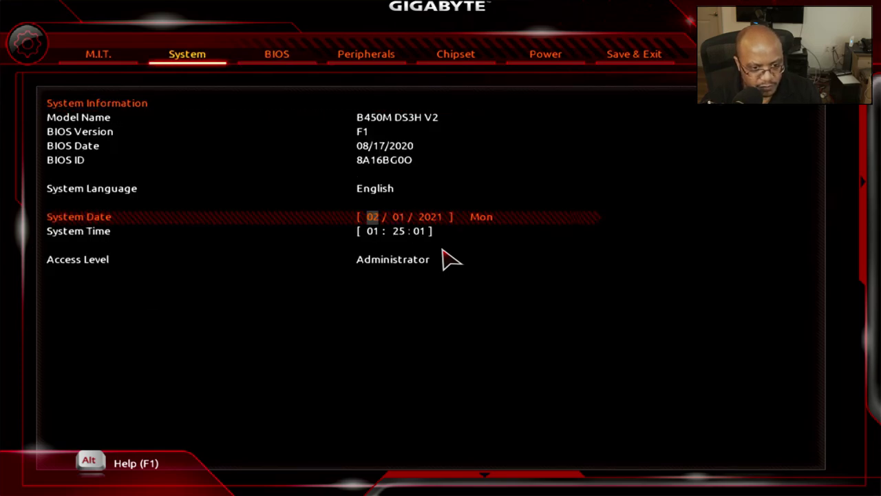
key(Tab)
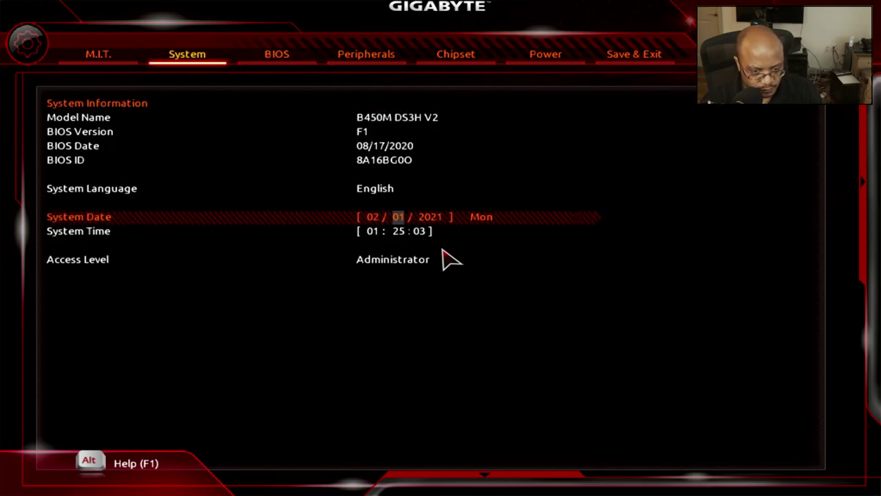
text(28)
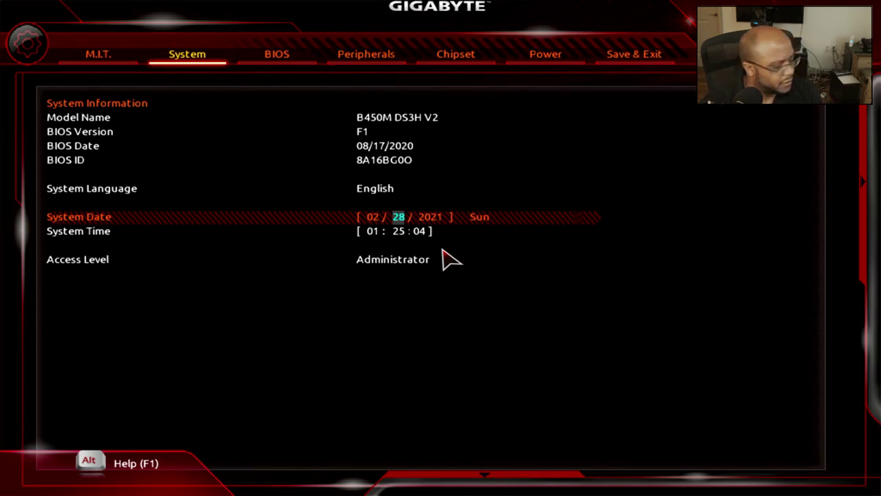
key(Down)
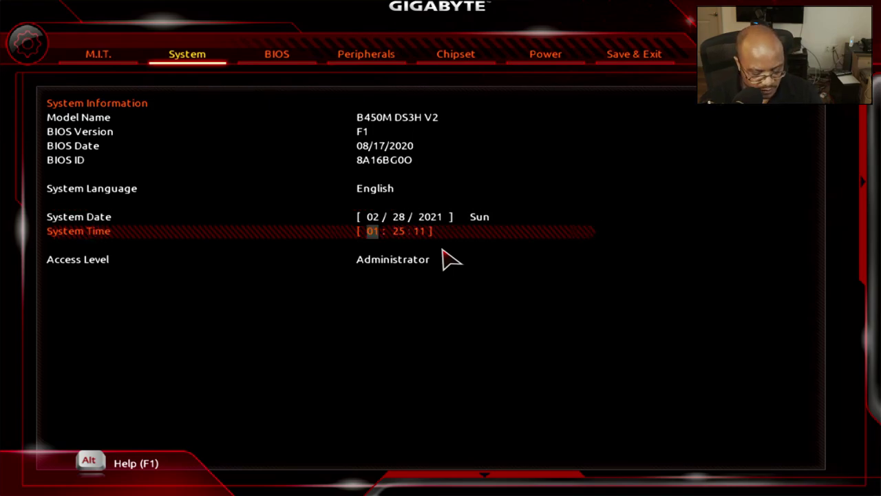
text(1219)
Step: Set Fast Boot to Ultra Fast in the BIOS boot settings
key(Right)
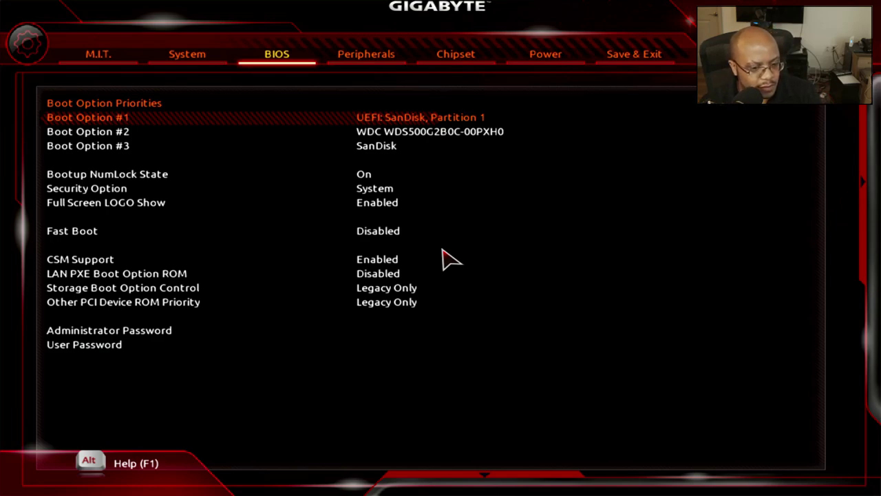
key(Down)
key(Down)
key(Down)
key(Down)
key(Down)
key(Down)
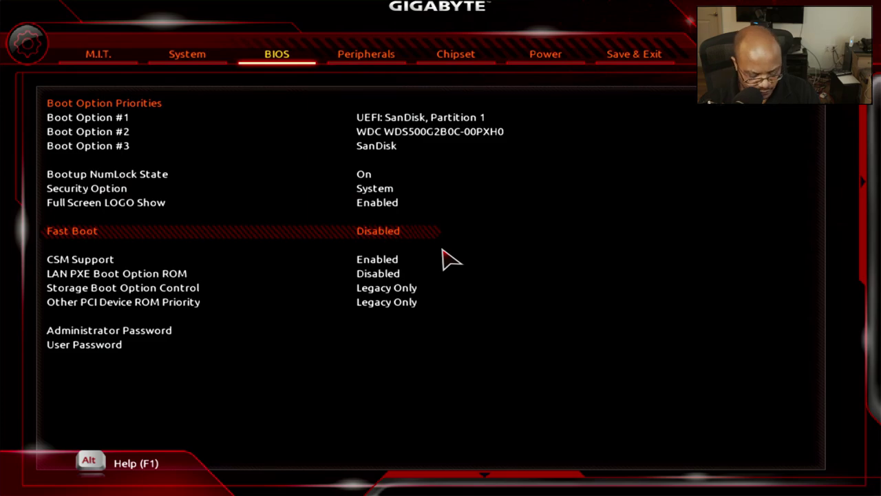
key(Return)
key(Down)
key(Down)
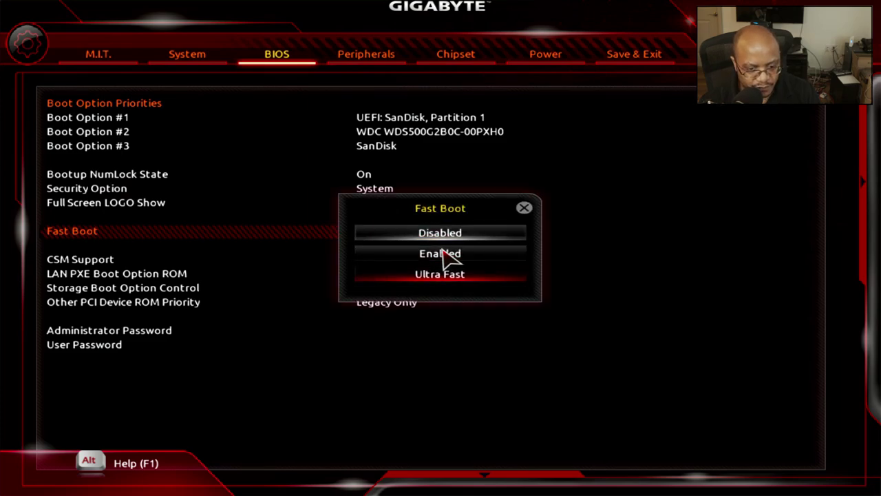
key(Return)
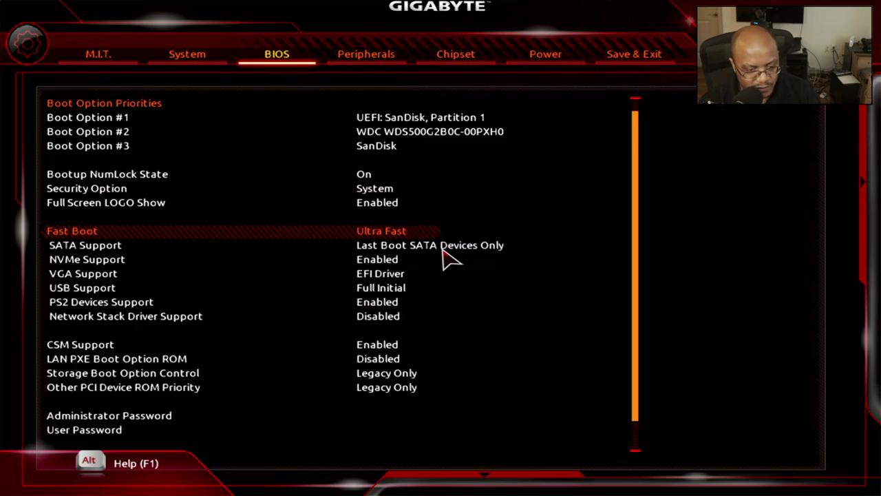
Step: Set RGB Fusion (Onboard LED) to Off in the peripheral settings
key(Right)
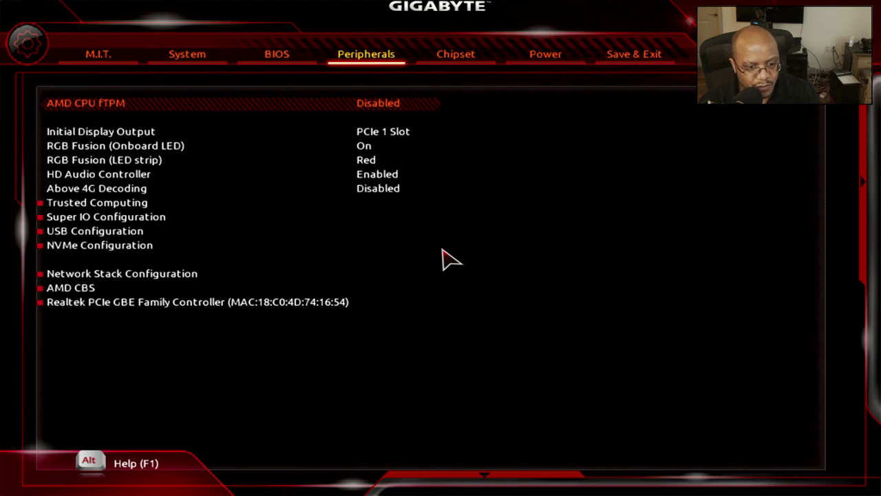
key(Down)
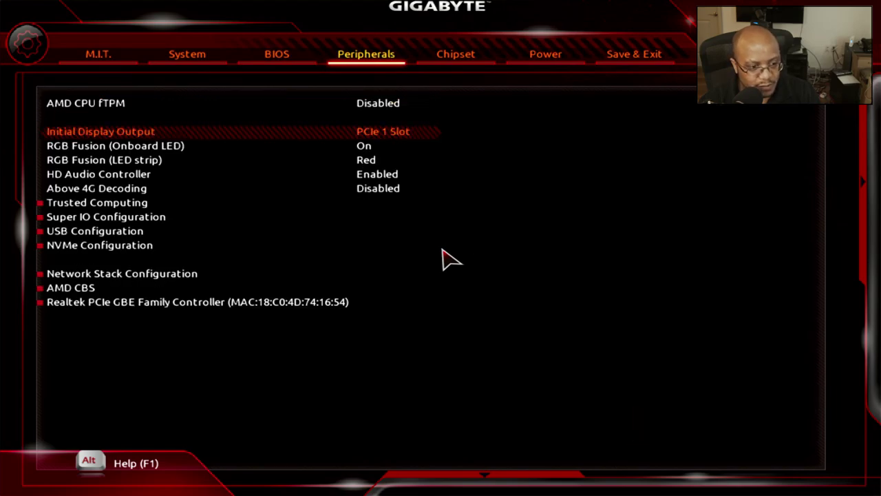
key(Down)
key(Return)
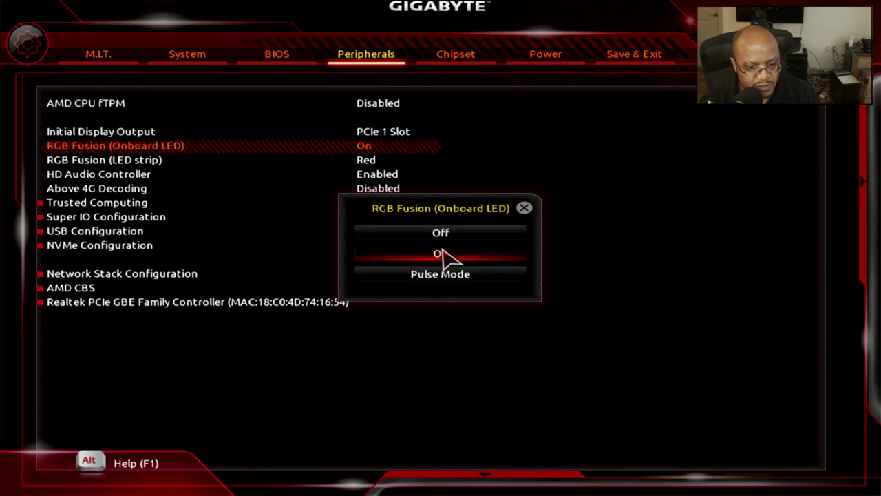
key(Down)
key(Down)
key(Return)
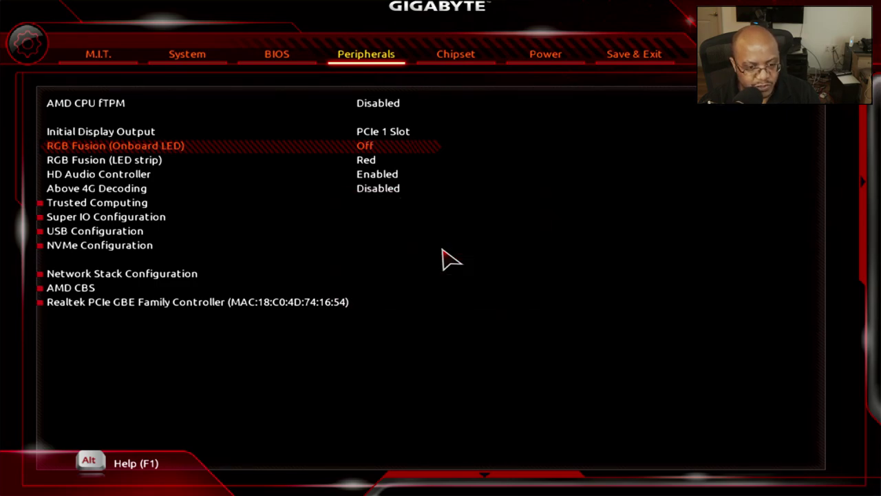
key(Down)
Step: Review the Chipset and Power settings and go on to the Save & Exit page
key(Right)
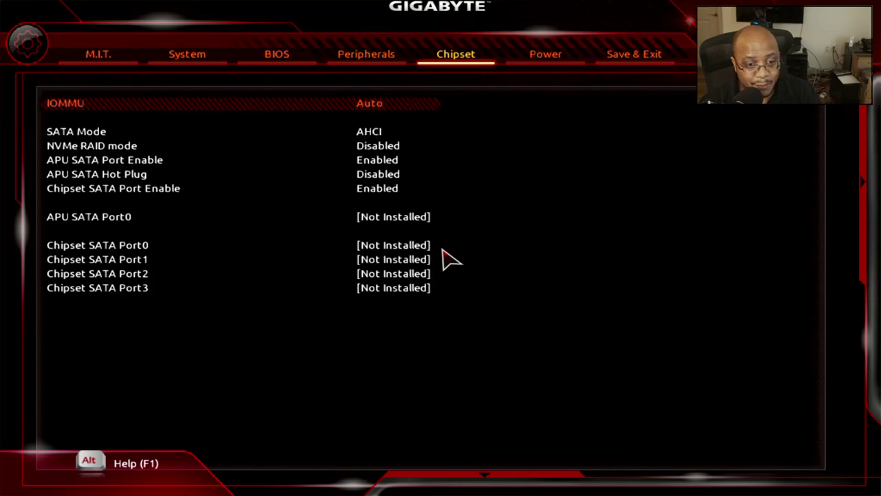
key(Right)
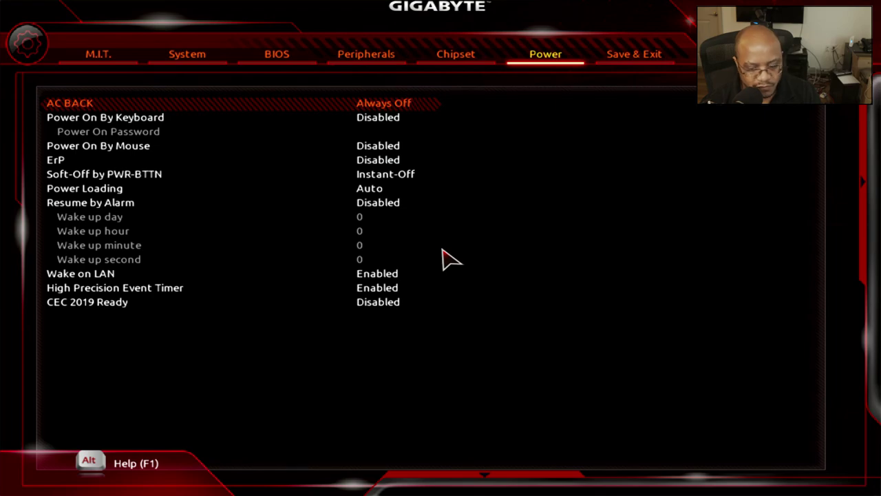
key(Right)
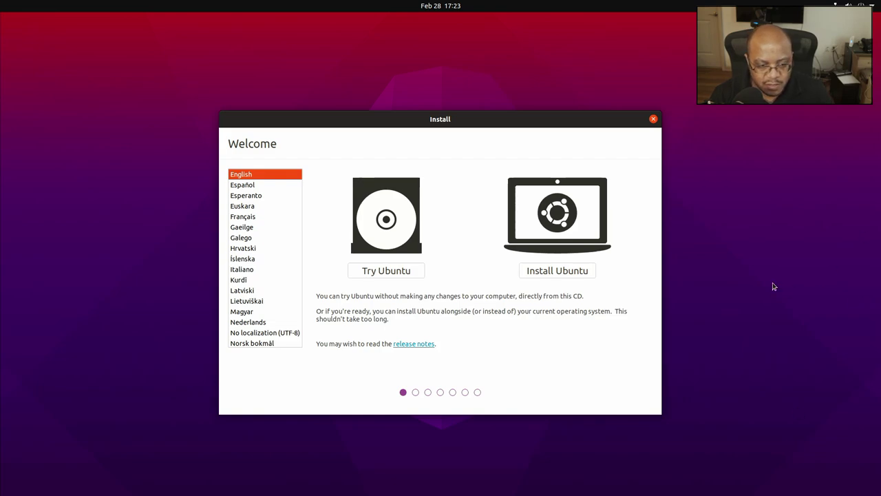
Step: Start installing Ubuntu in English with the English (US) keyboard layout, the normal installation and updates downloaded during setup
click(536, 272)
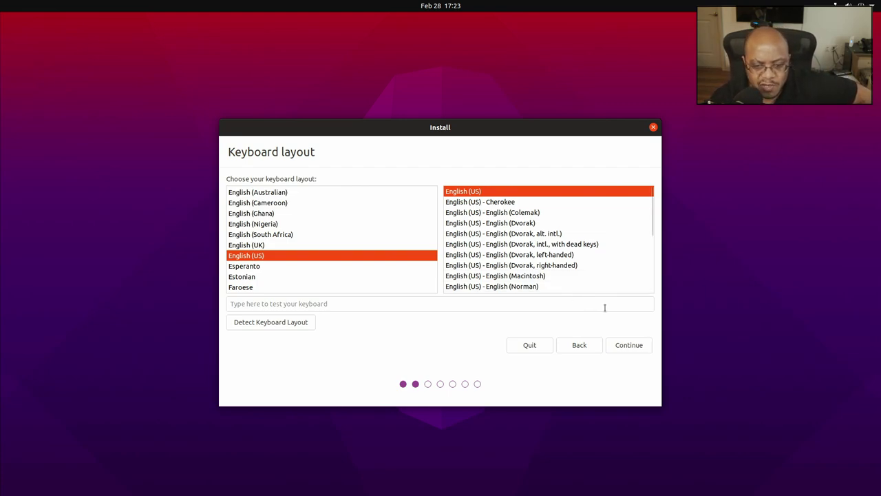
click(637, 350)
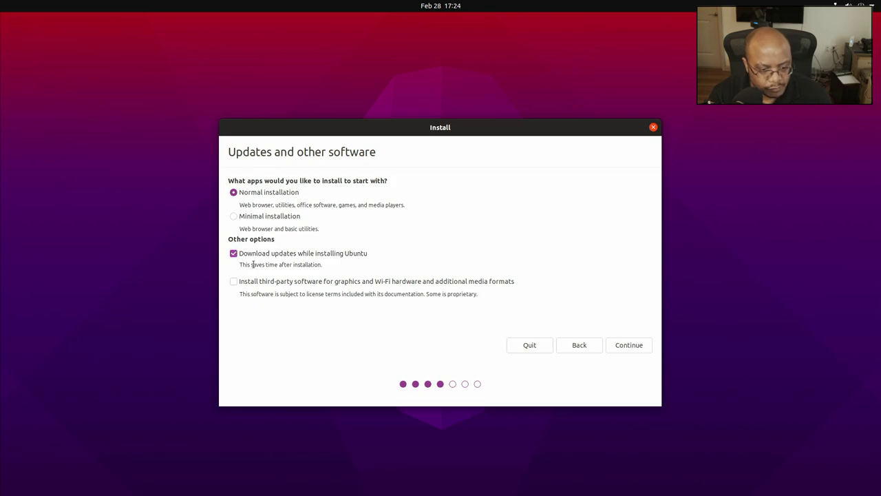
click(643, 346)
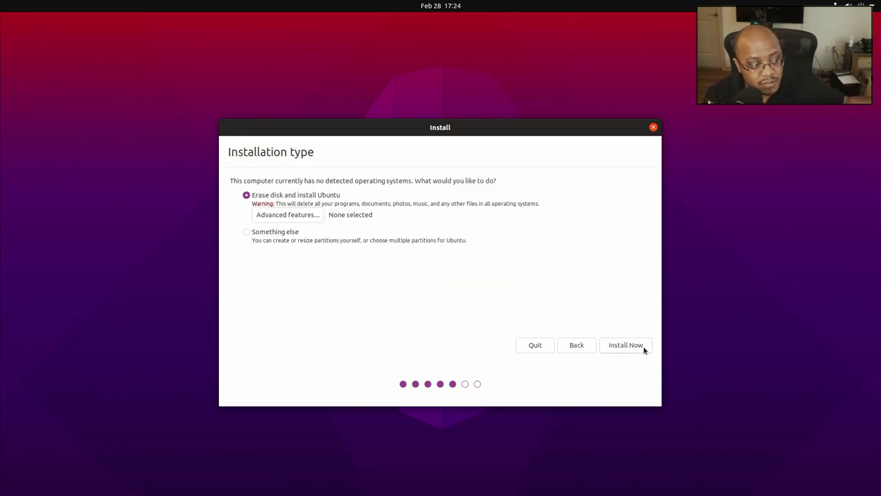
Step: Start the installation with Erase disk and install Ubuntu, and confirm writing the partition changes to the disk
click(644, 349)
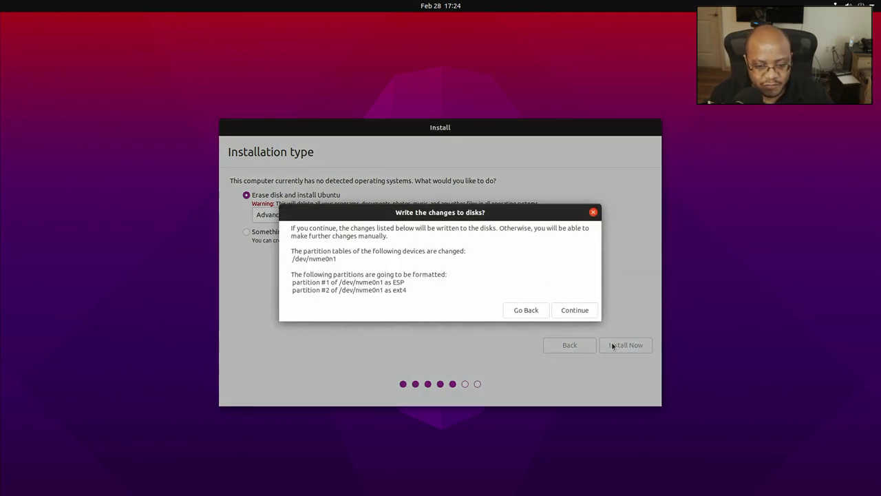
click(583, 312)
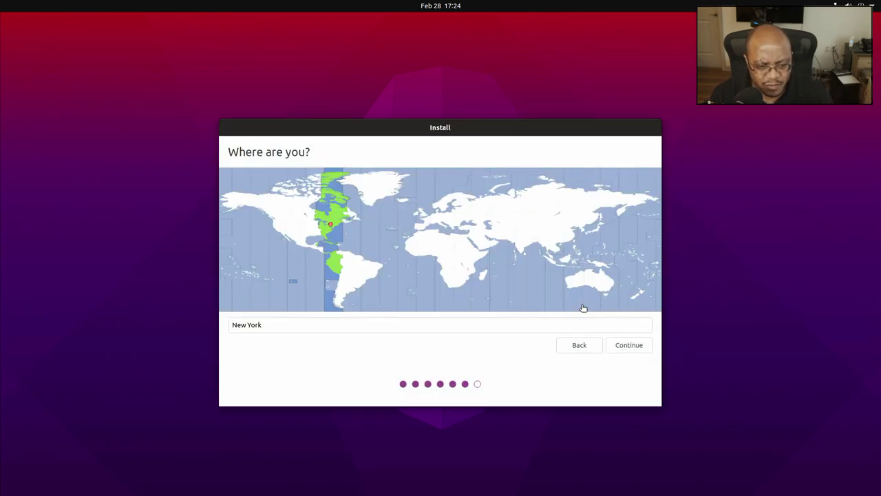
Step: Confirm New York as the location and enter the user's name in the installer's account form
click(626, 348)
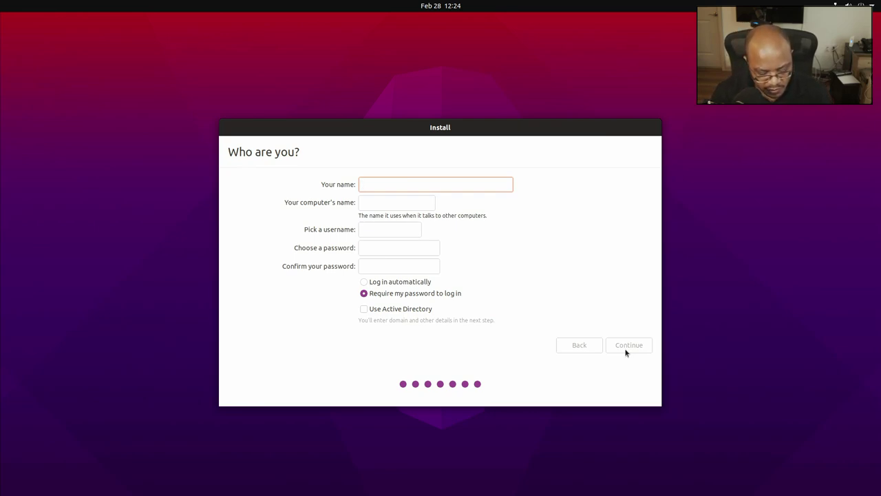
text(AJaythe)
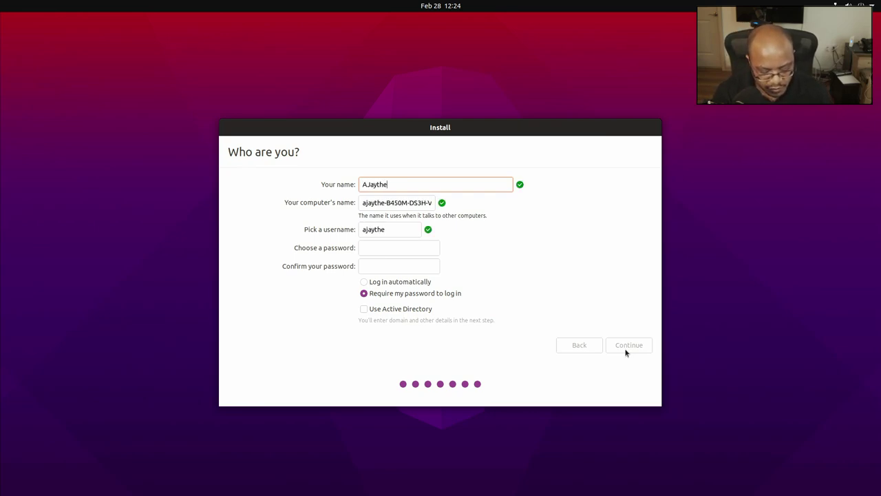
text(CEO)
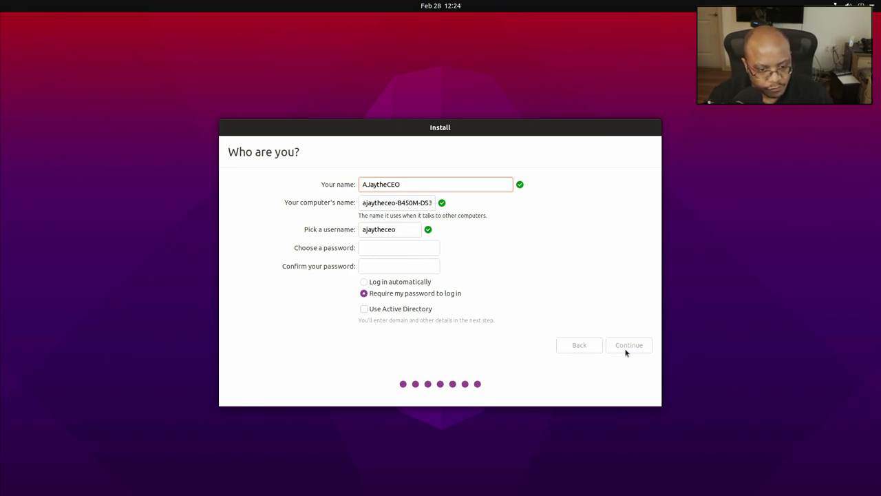
key(Tab)
key(Tab)
key(Tab)
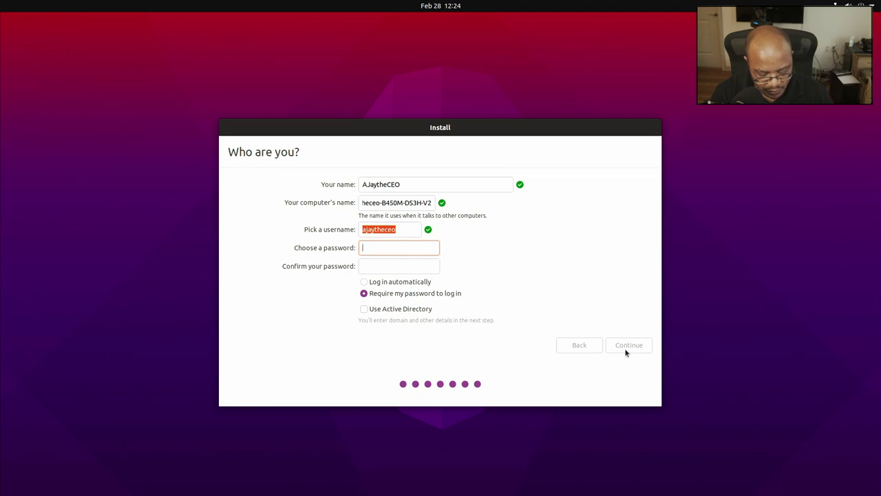
Step: Enter and confirm the account password, and submit the account details with automatic login
text(*********)
key(Tab)
text(*********)
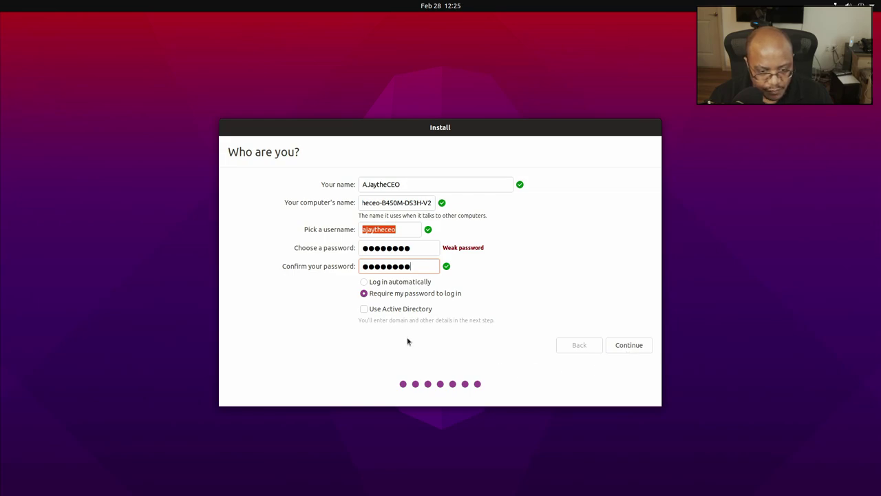
click(364, 282)
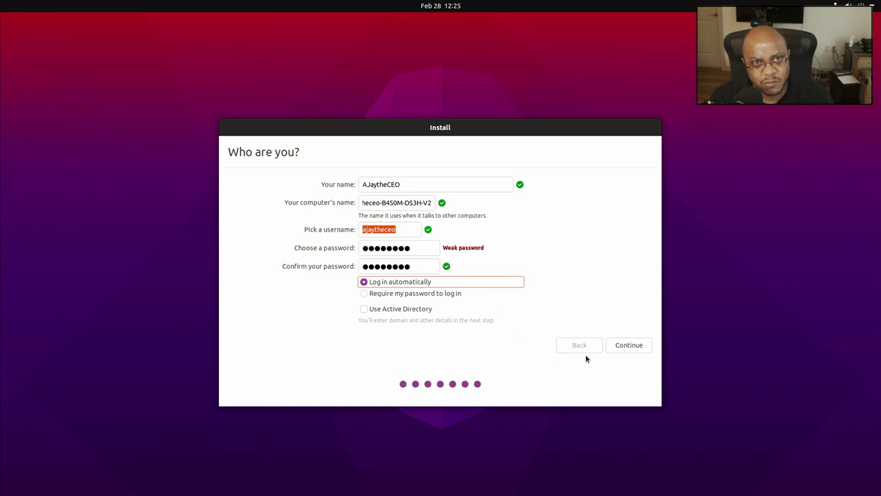
click(623, 347)
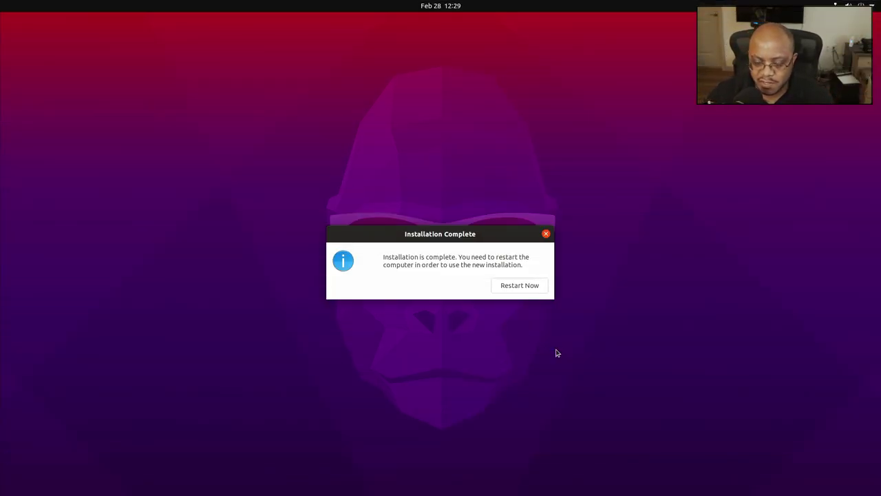
Step: Restart into the new installation and finish the Ubuntu welcome setup, declining to send system info to Canonical
click(542, 289)
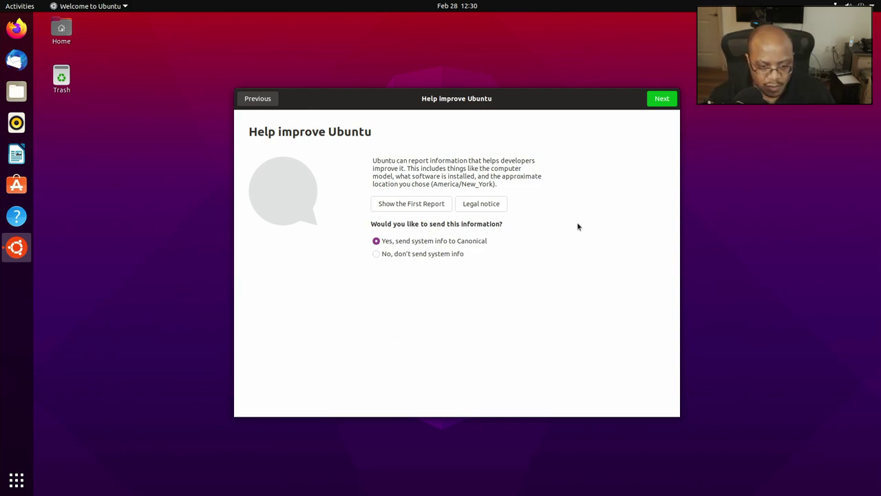
click(454, 255)
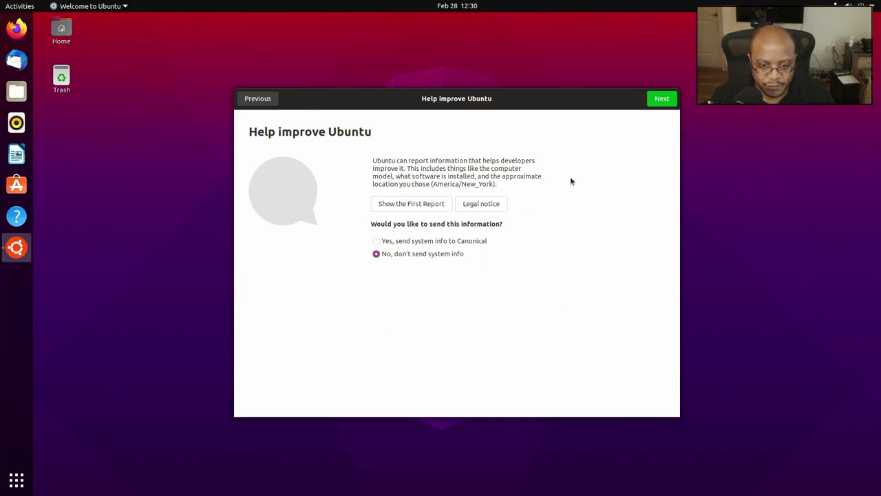
click(661, 99)
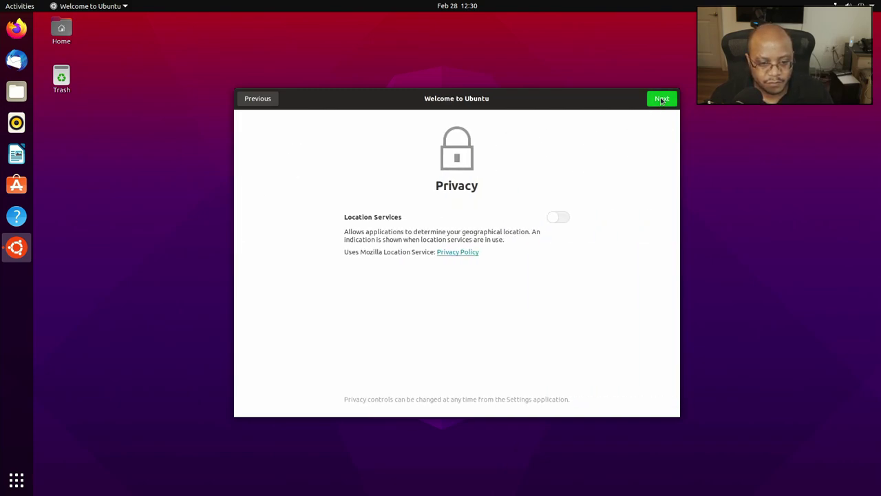
click(661, 99)
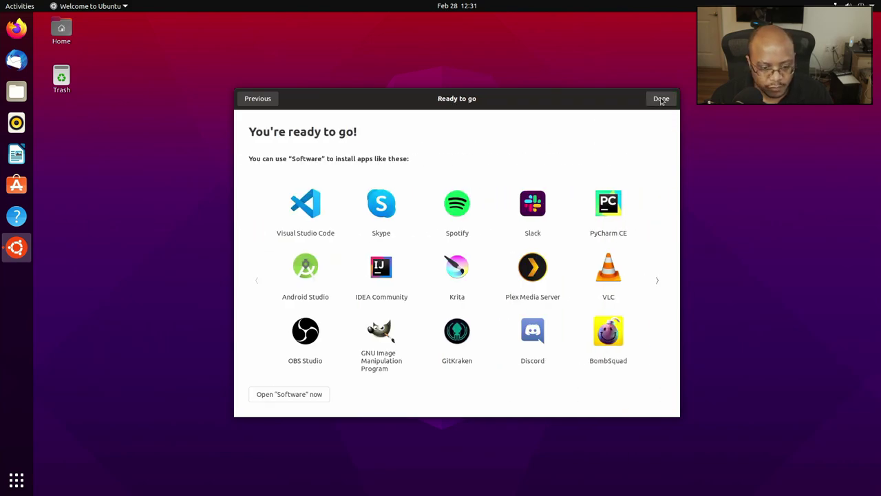
click(661, 99)
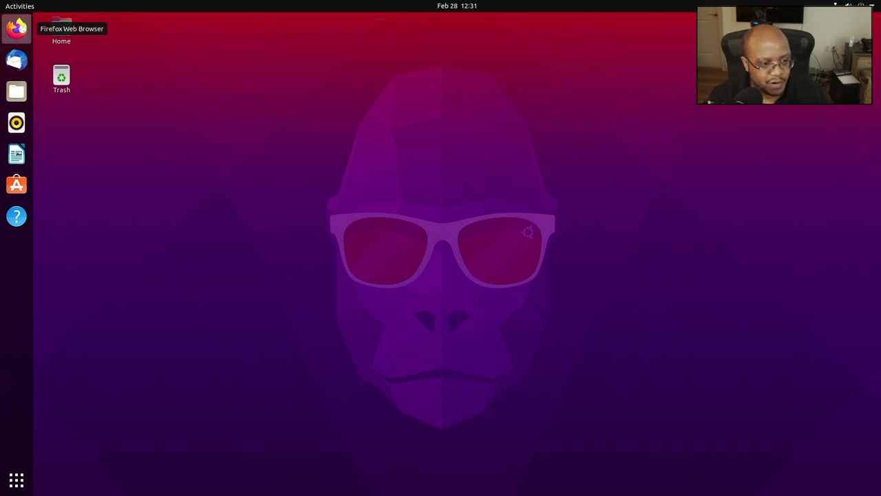
Step: Open the website obsproject.com in Firefox
click(17, 28)
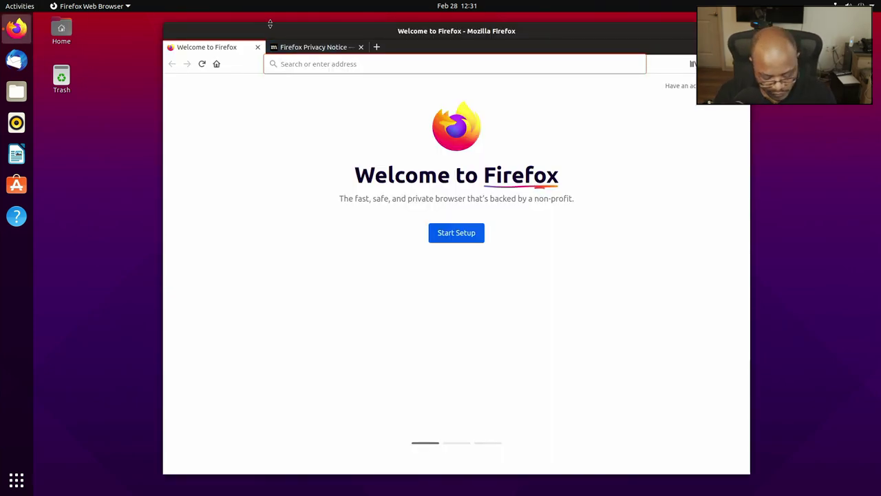
text(obsproj)
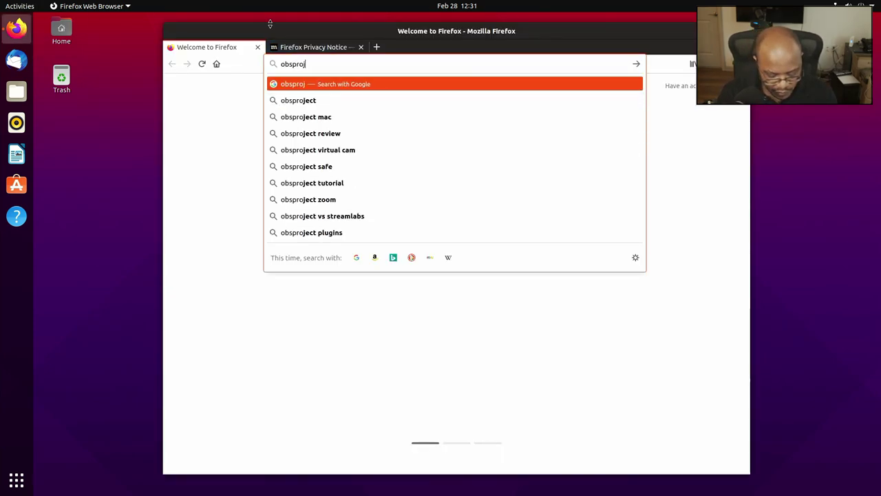
text(ect.com)
key(Return)
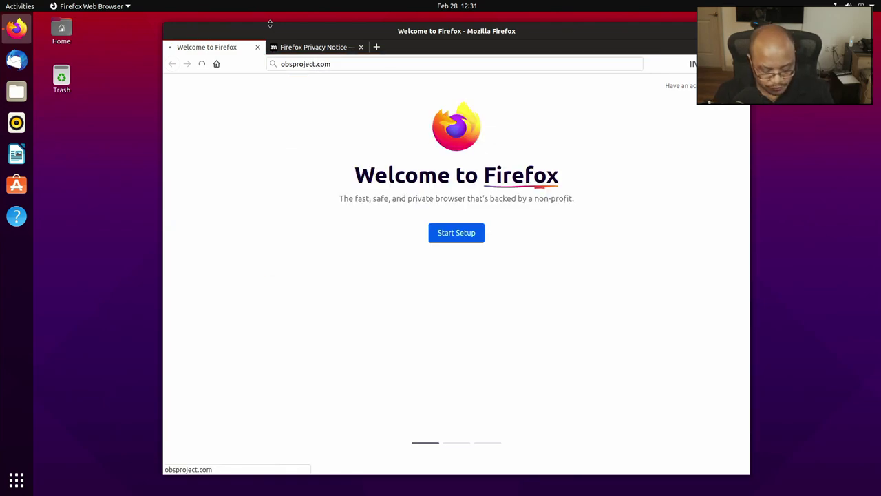
Step: Open blackmagicdesign.com in a new browser tab
key(ctrl+t)
text(blackmagicdesign.c)
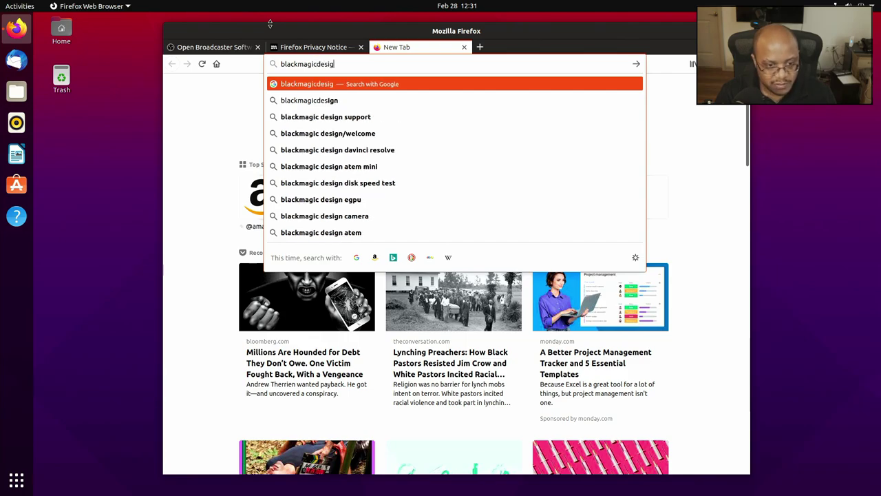
text(om)
key(Return)
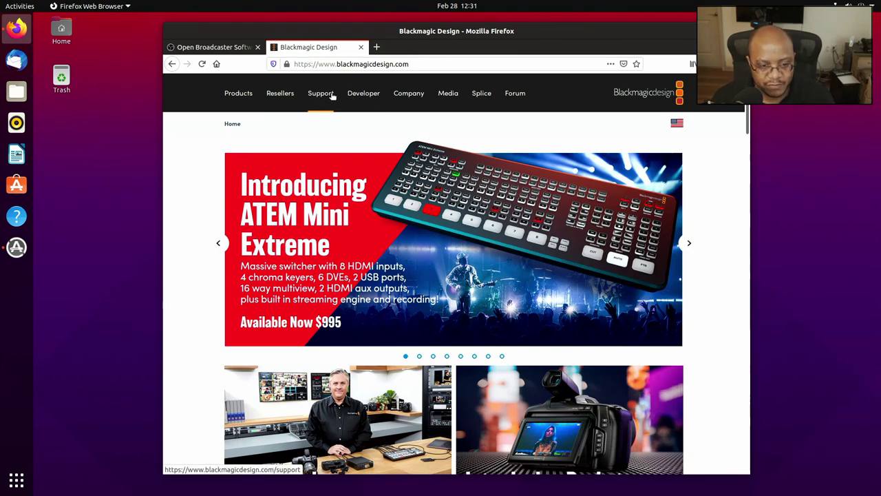
Step: Download Desktop Video 12.0 for Linux from Blackmagic's Capture and Playback support page without registering, opening it with Archive Manager
click(321, 93)
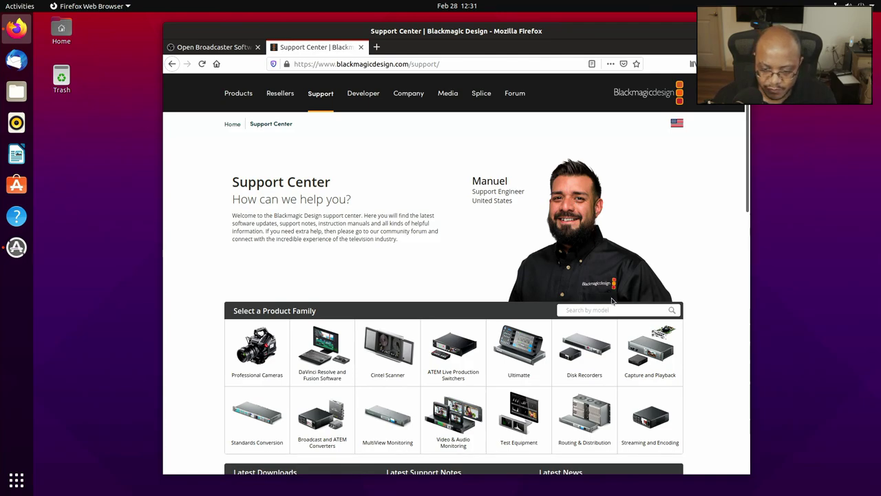
click(647, 360)
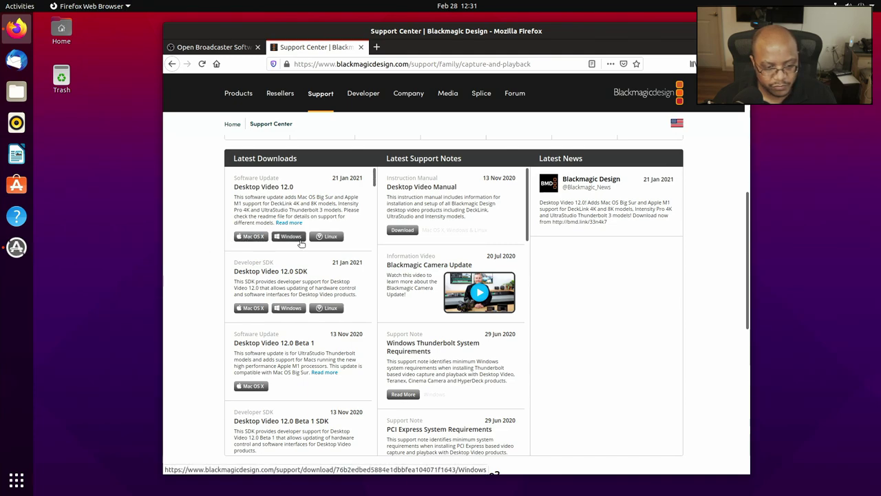
click(327, 237)
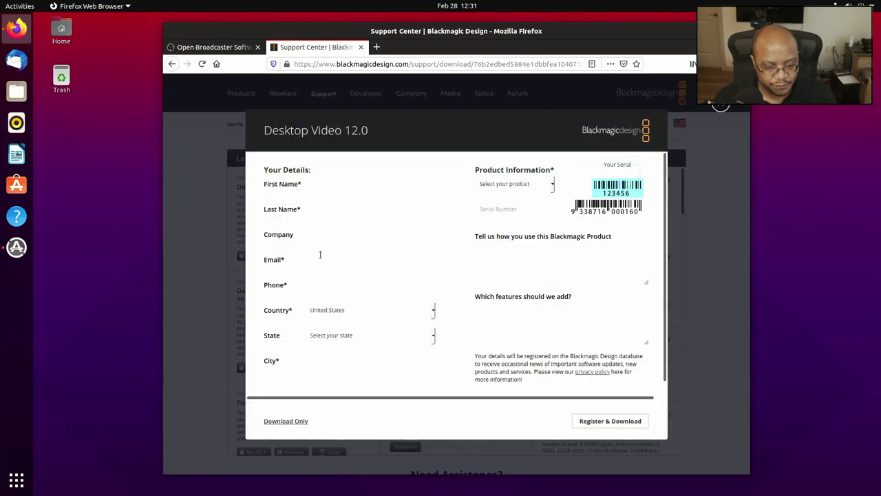
click(290, 419)
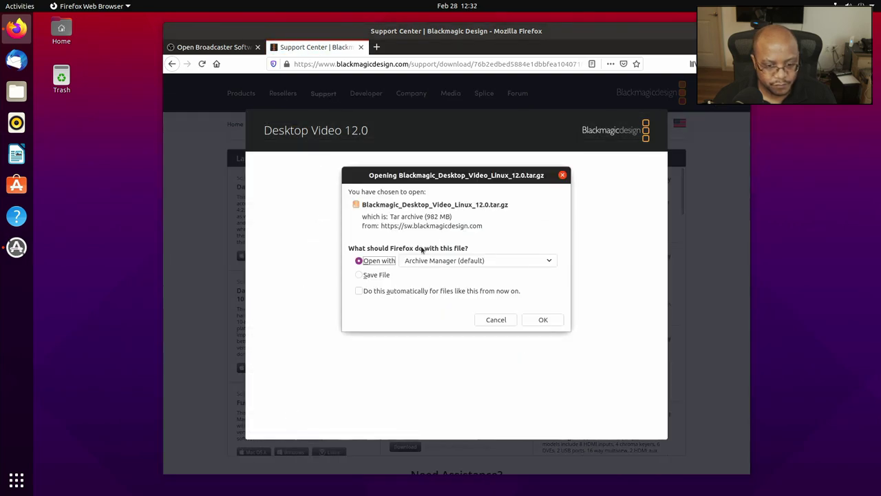
click(544, 320)
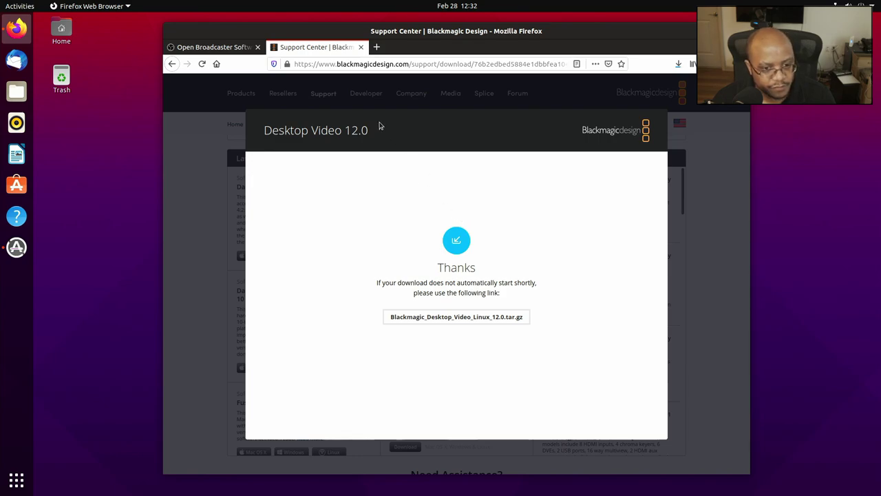
Step: Return to the OBS website and open the Linux install instructions for OBS Studio
click(215, 47)
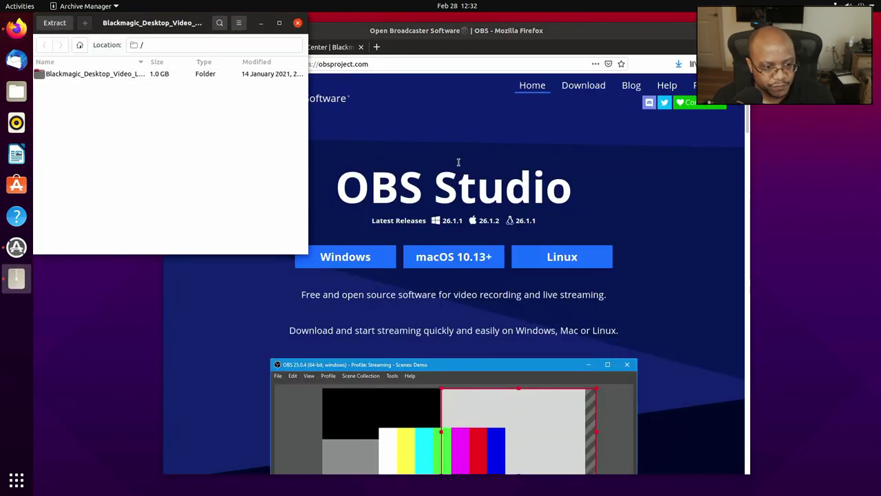
click(570, 258)
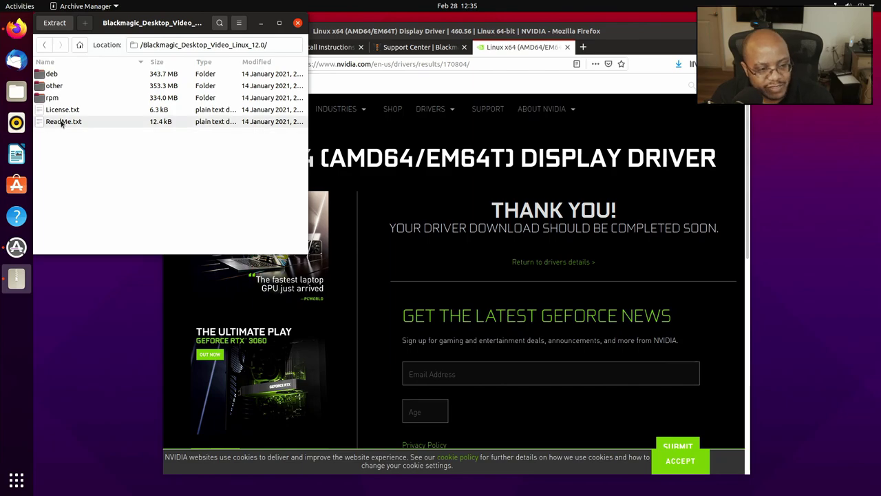
Step: Read ReadMe.txt in the Desktop Video archive and examine the packages in its rpm/x86_64 folder
double_click(61, 121)
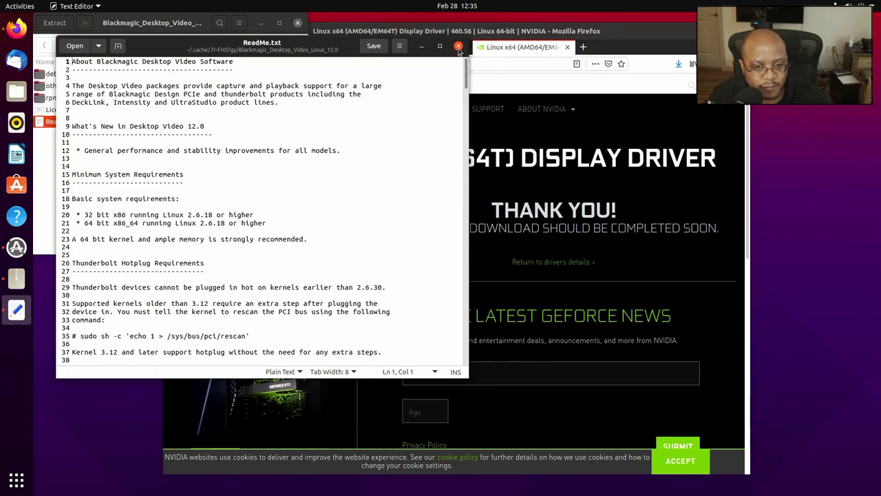
click(458, 46)
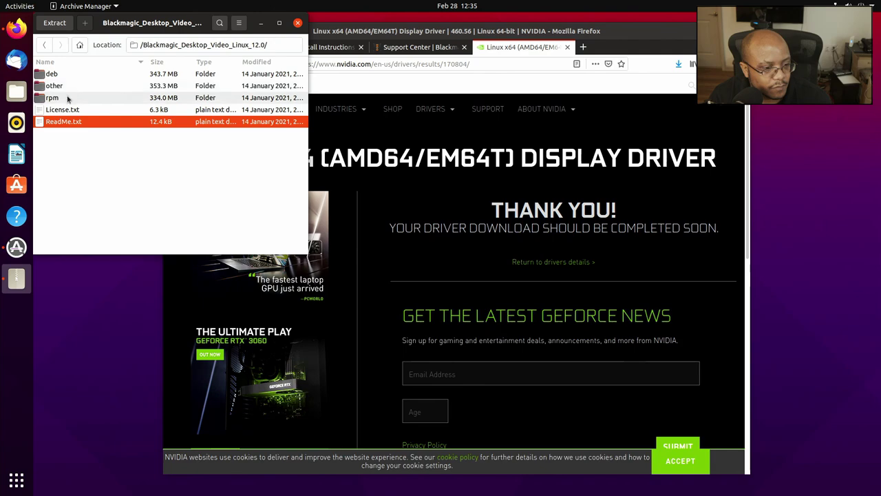
click(68, 99)
double_click(68, 100)
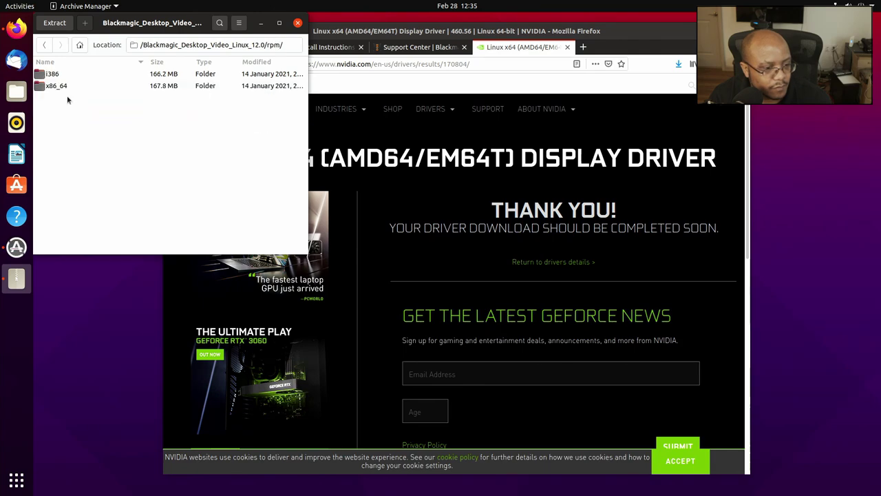
double_click(66, 87)
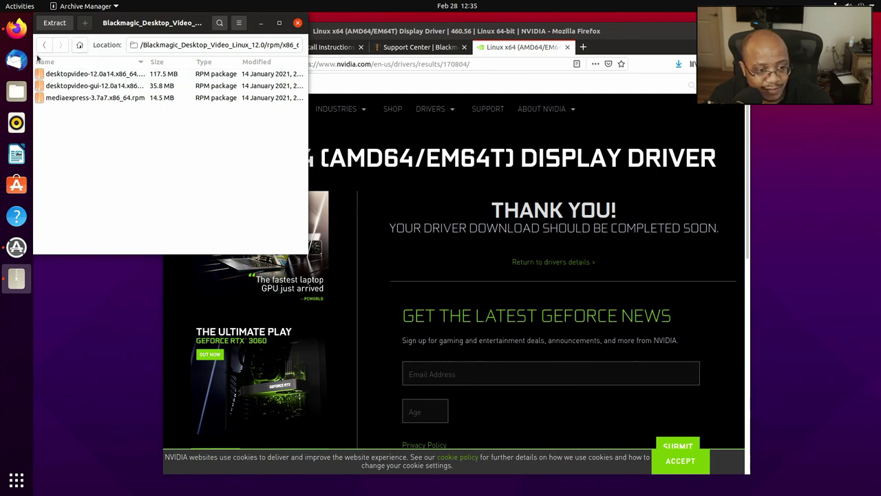
click(42, 49)
click(42, 49)
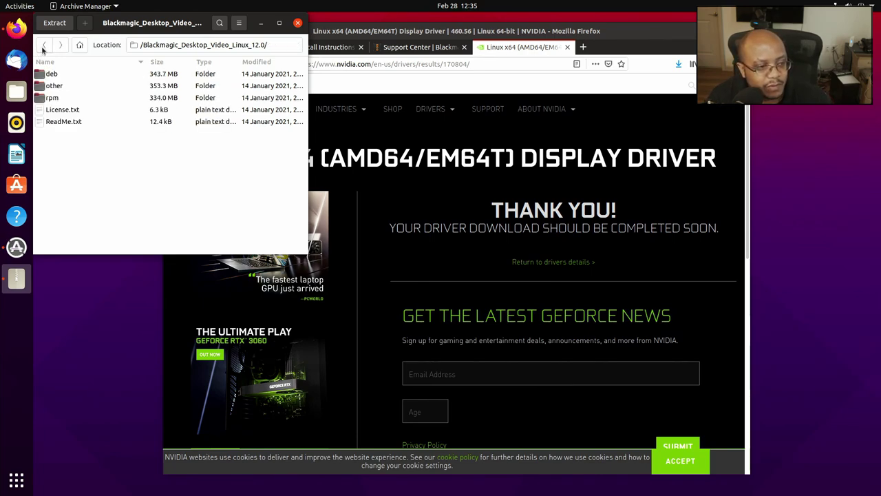
click(43, 46)
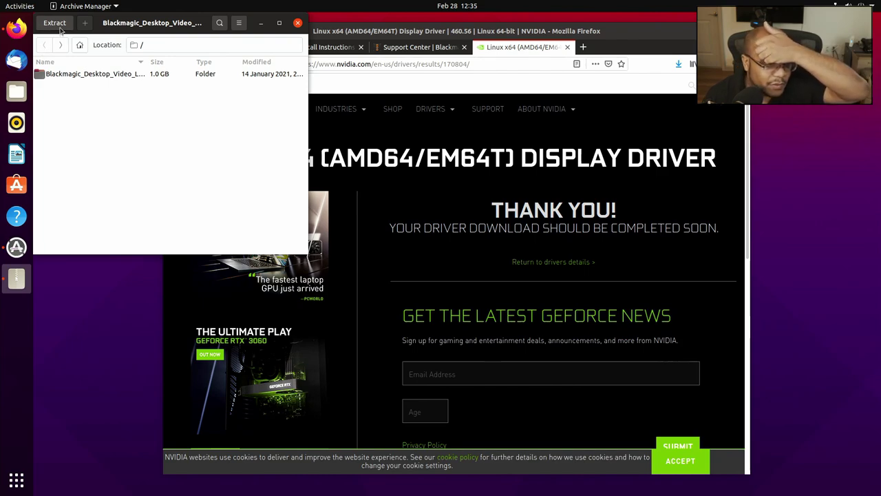
Step: Extract all files of the Desktop Video archive to the Desktop and open the extracted Blackmagic_Desktop_Video_Linux_12.0 folder
click(59, 27)
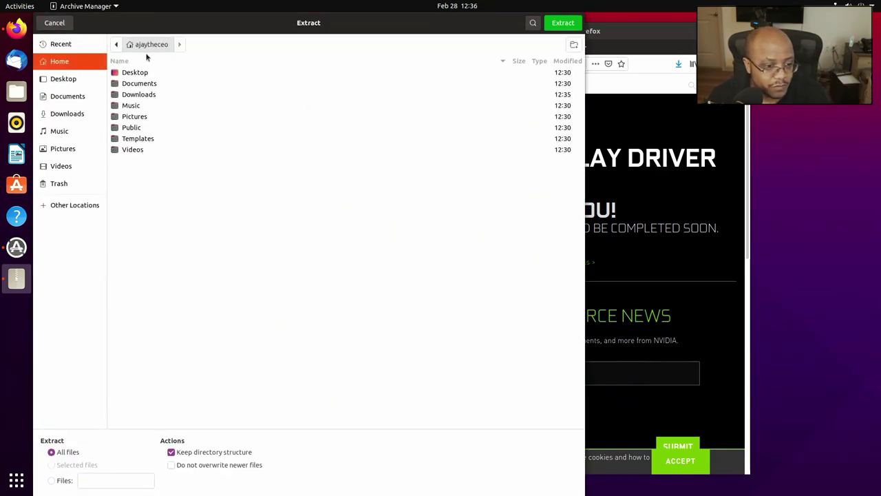
click(141, 76)
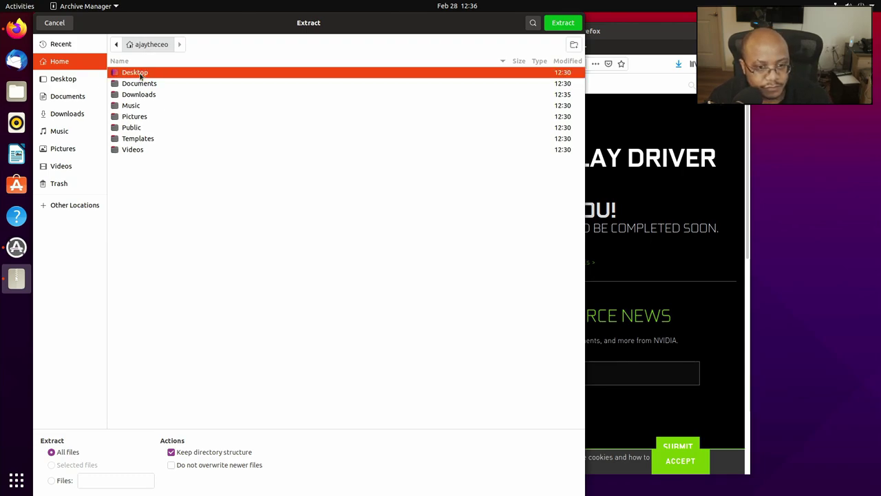
click(563, 23)
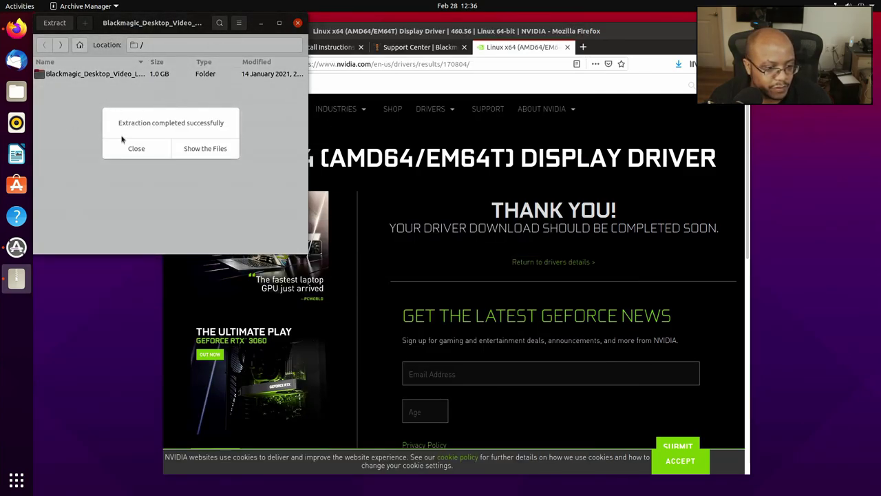
click(212, 158)
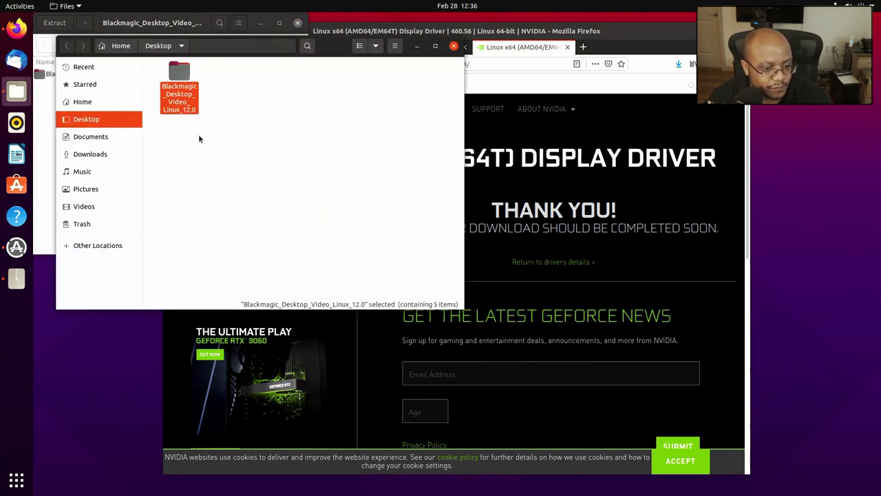
double_click(192, 105)
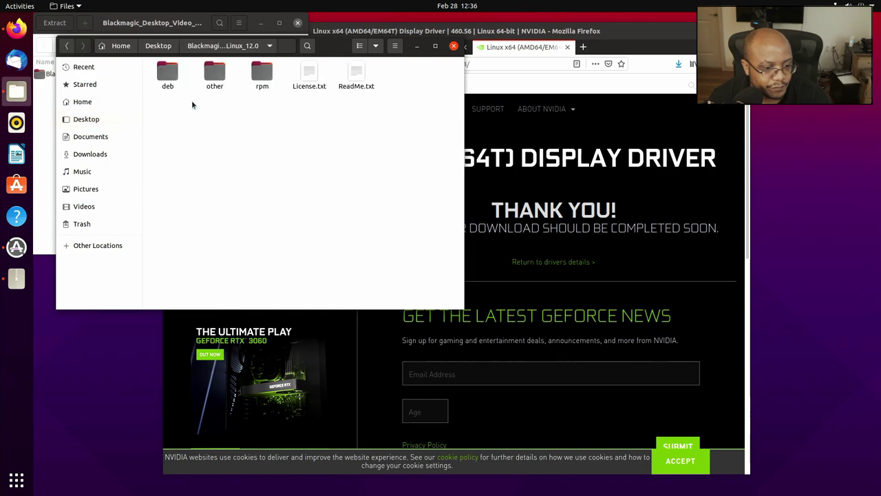
Step: Install desktopvideo_12.0a14_amd64.deb from the deb/x86_64 folder, authenticating with the account password, and close the installer
double_click(170, 73)
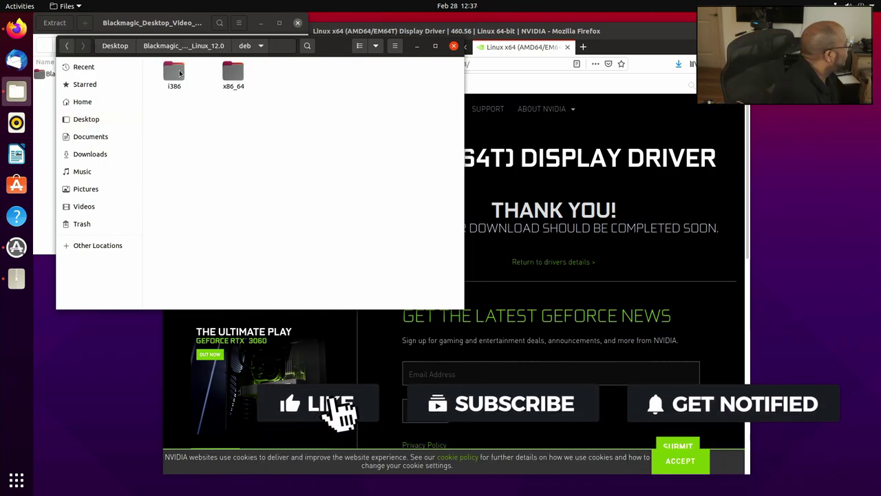
double_click(232, 73)
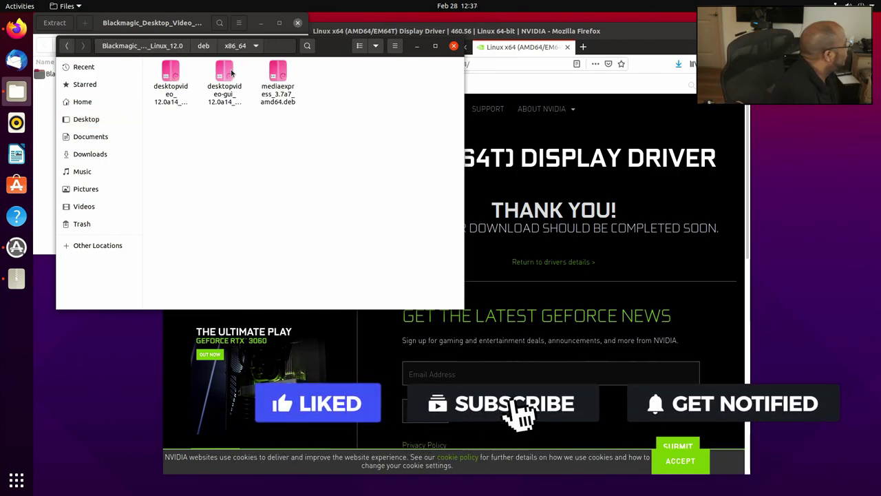
double_click(170, 79)
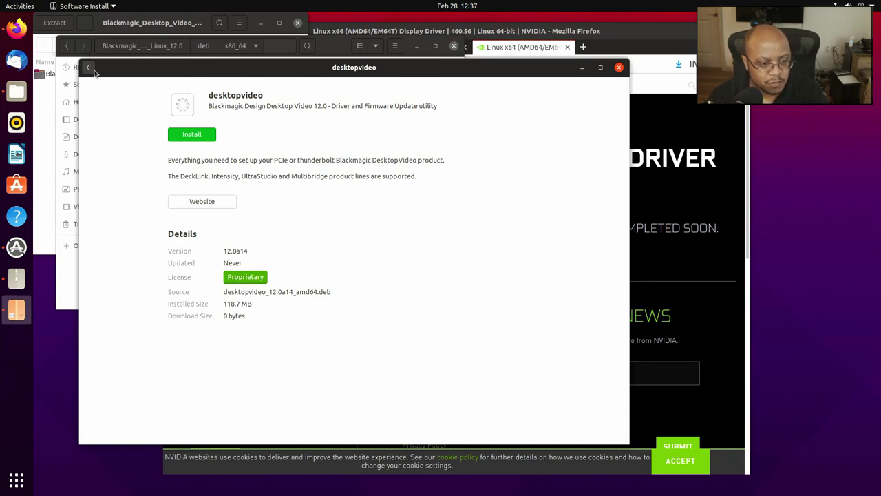
click(192, 135)
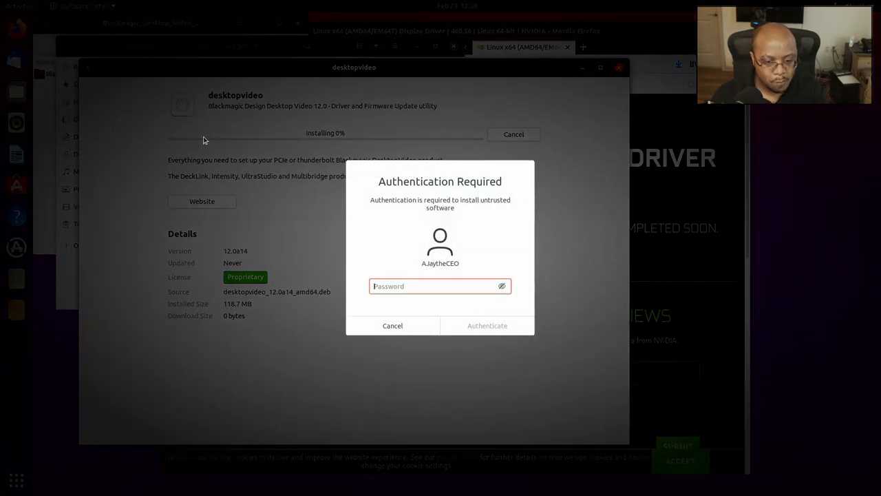
text(•••••)
key(Tab)
key(Tab)
key(Return)
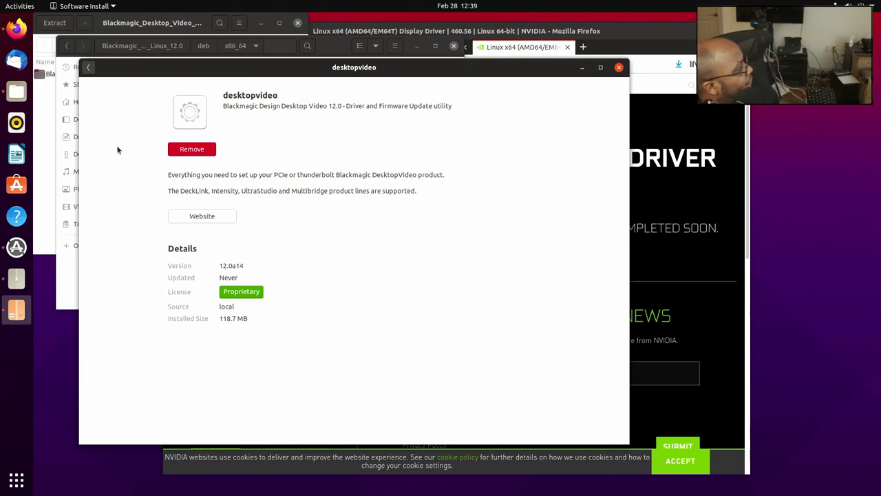
click(618, 67)
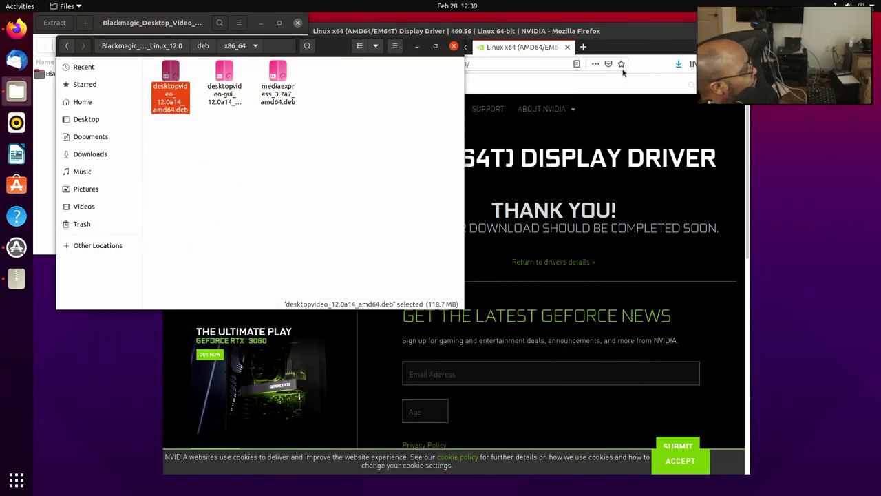
Step: Install the mediaexpress_3.7a7_amd64.deb package and close the installer
double_click(278, 74)
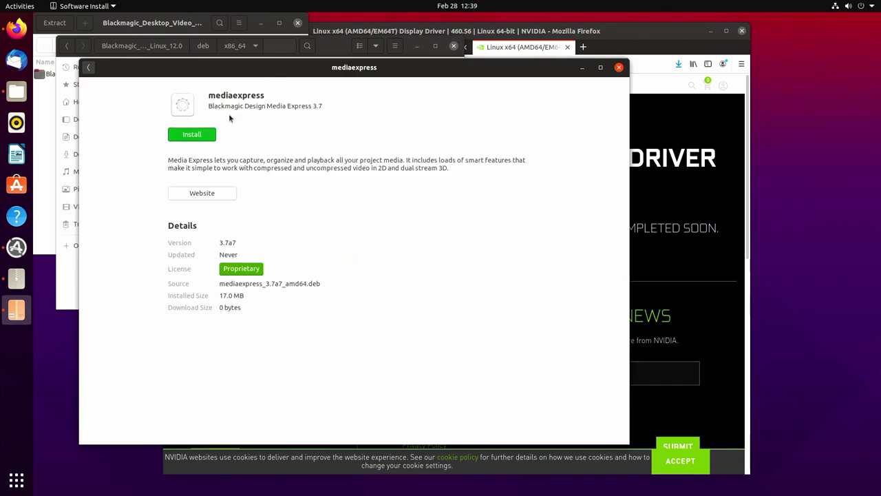
click(186, 137)
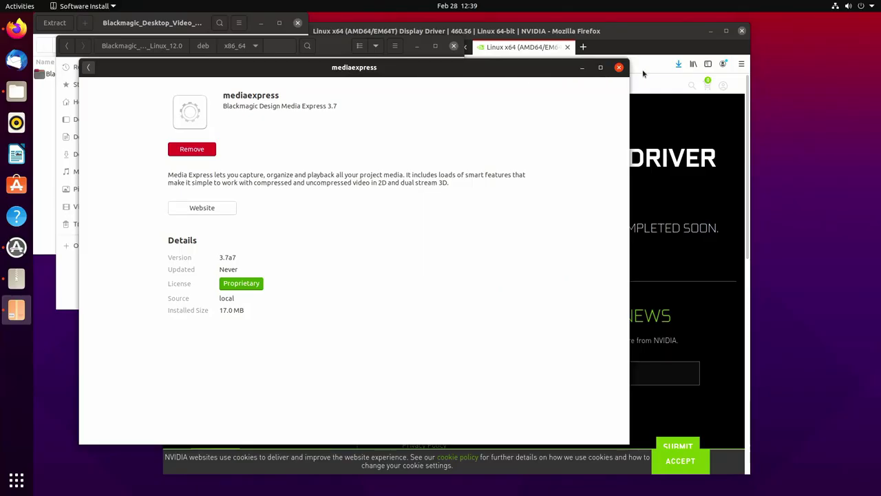
click(619, 68)
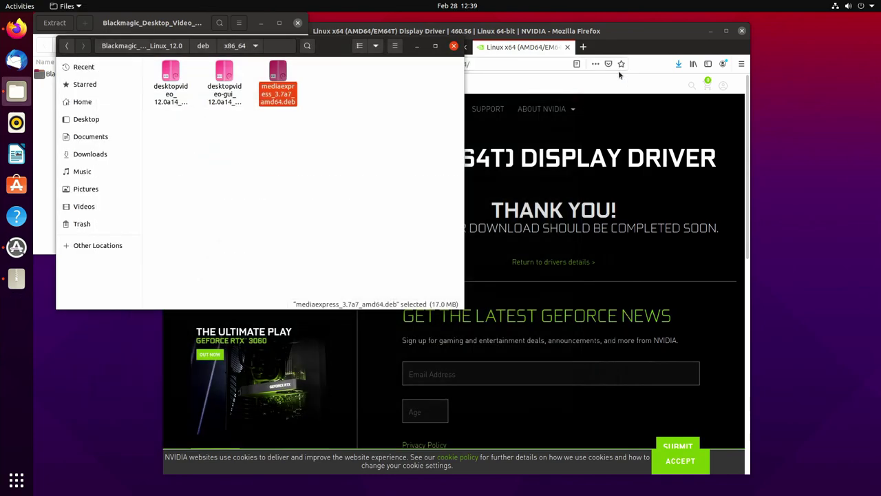
Step: Install desktopvideo-gui_12.0a14_amd64.deb, authenticating with the account password, and close the installer and the file manager
double_click(220, 81)
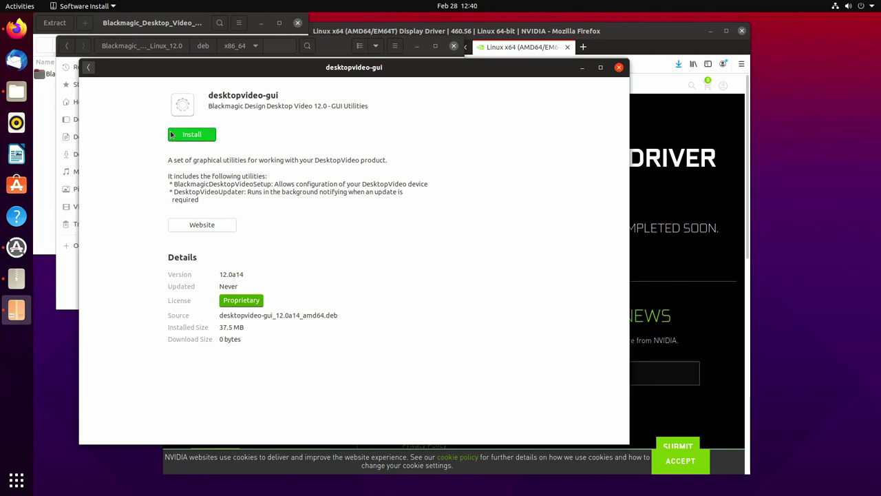
click(176, 137)
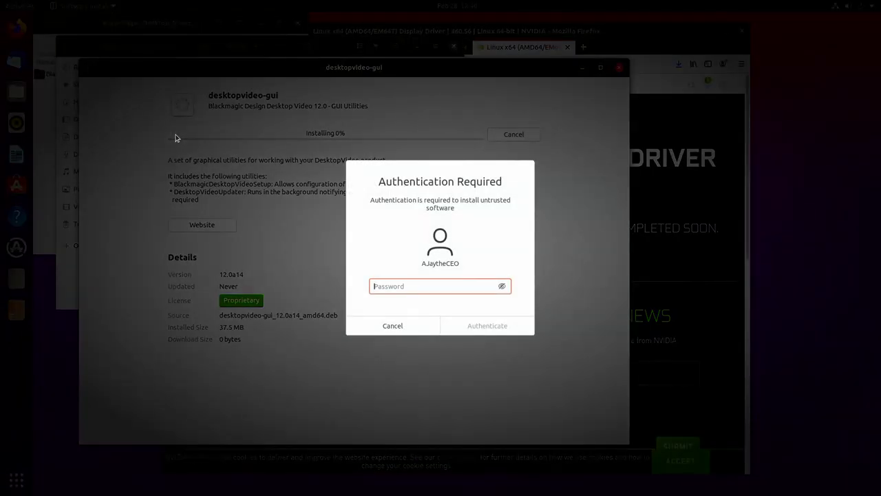
text(***)
key(Return)
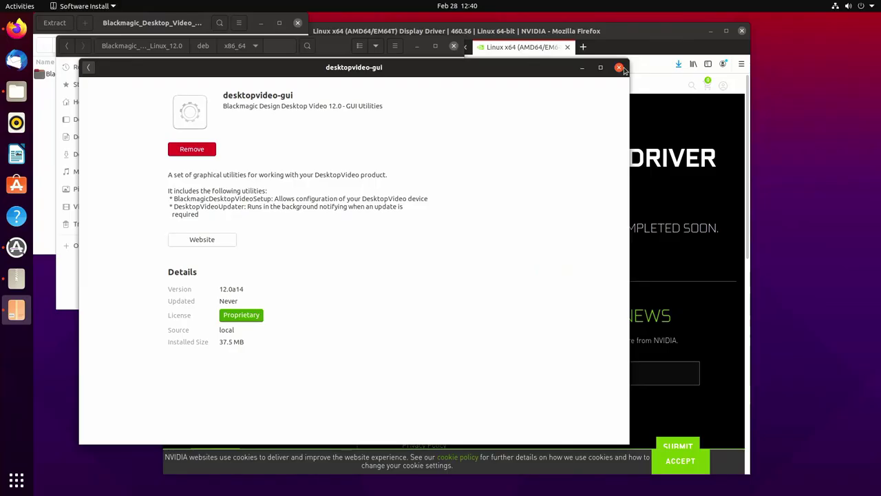
click(619, 67)
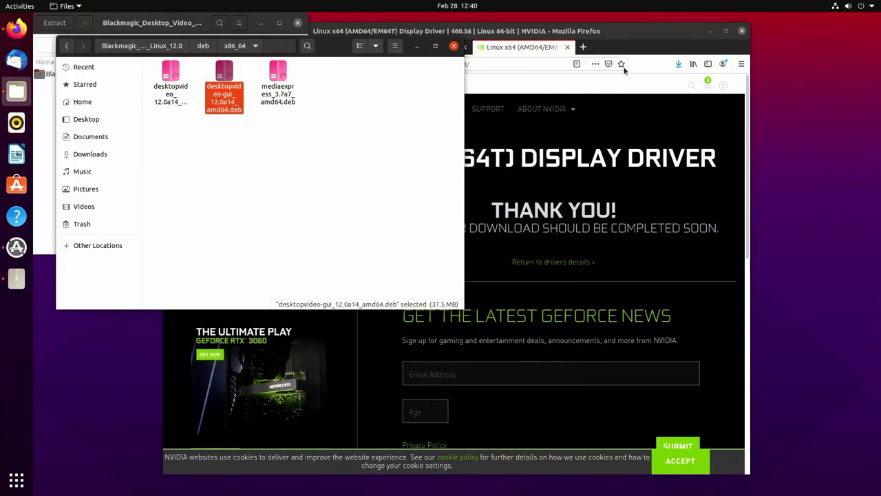
click(453, 47)
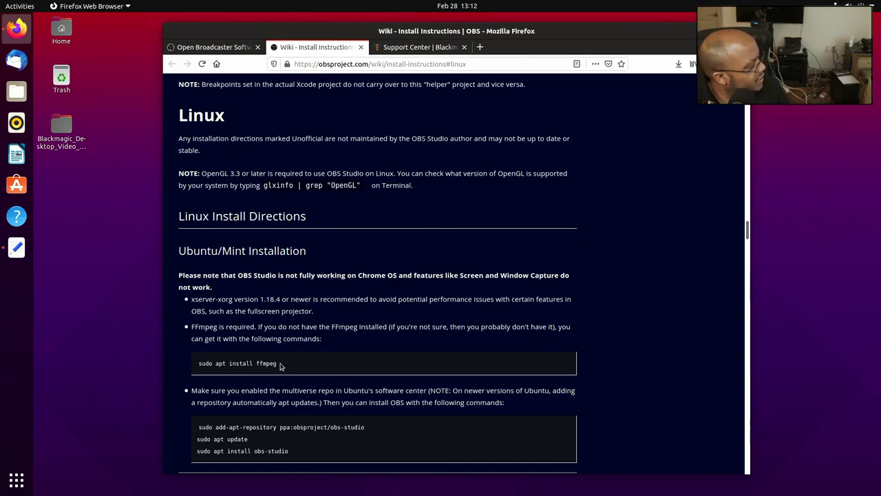
Step: Copy the FFmpeg install command from the OBS Ubuntu/Mint instructions and open a Terminal window
drag(278, 363, 201, 364)
key(super+c)
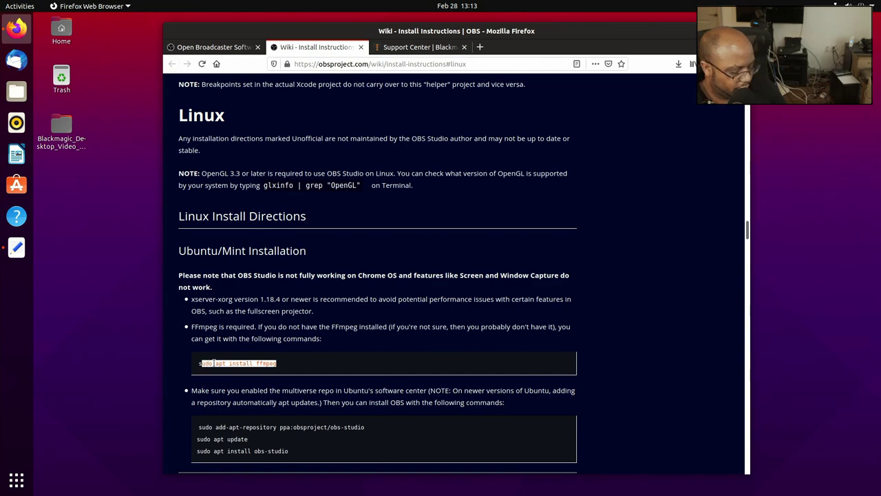
right_click(214, 366)
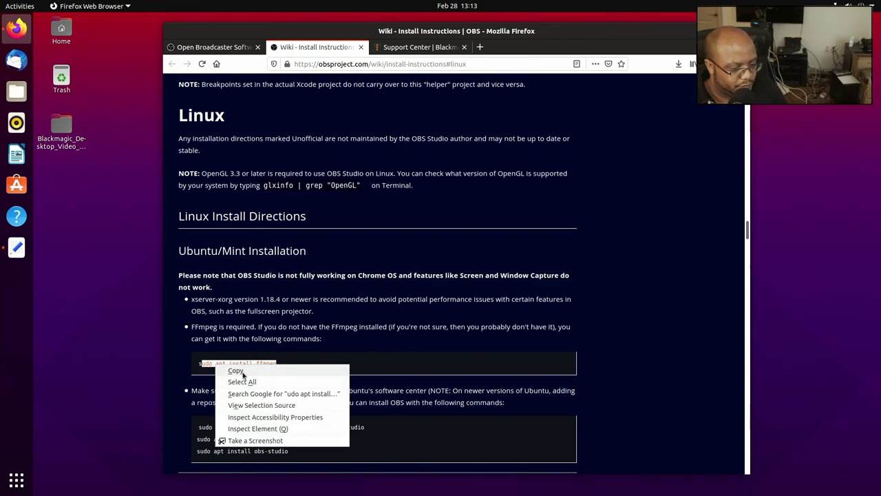
click(242, 374)
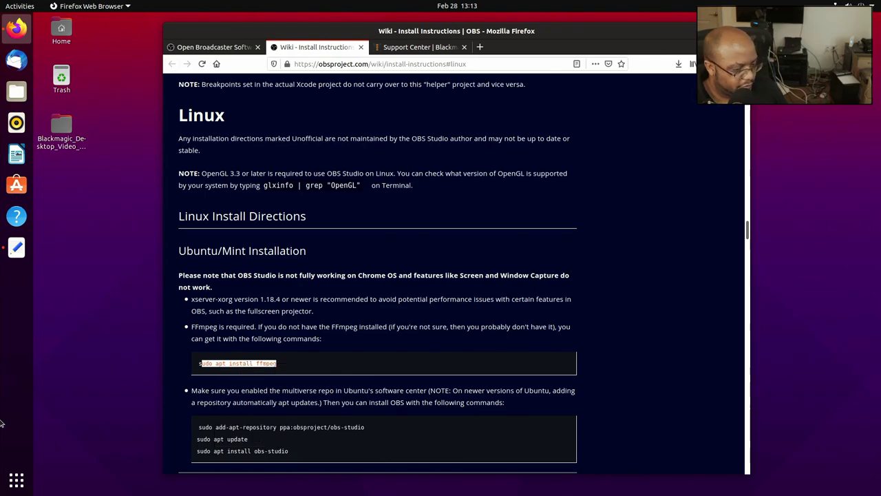
key(super)
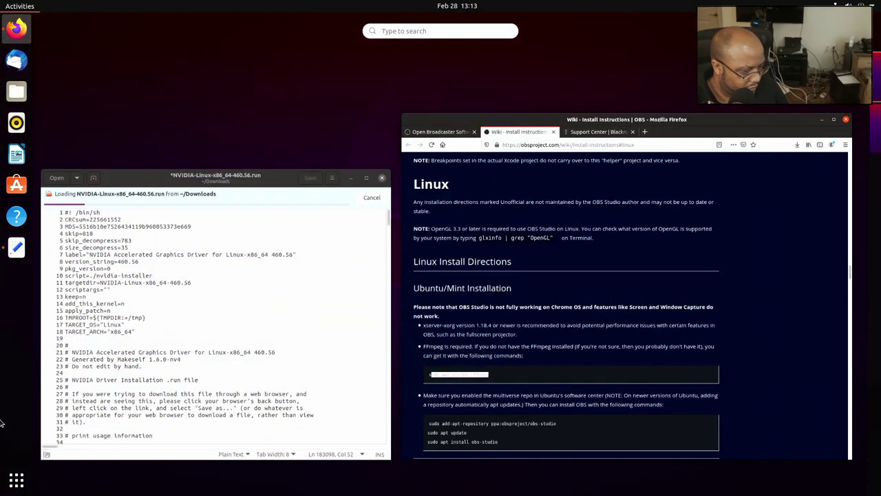
click(16, 479)
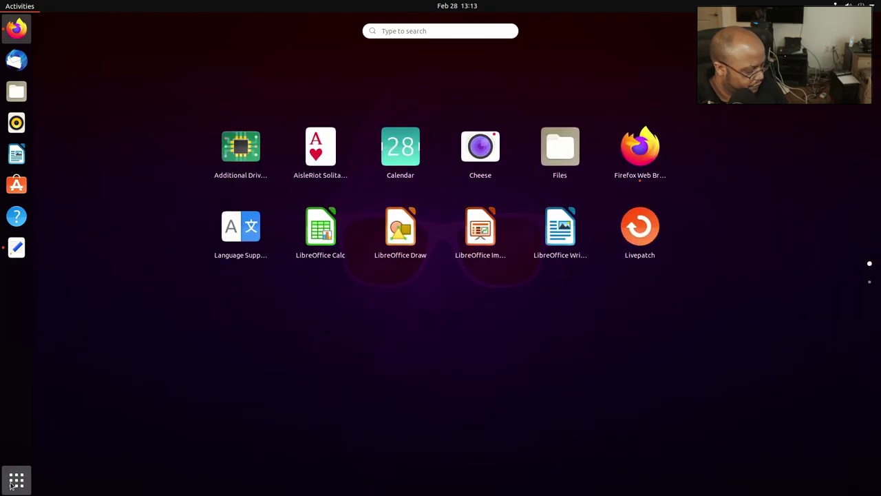
text(termin)
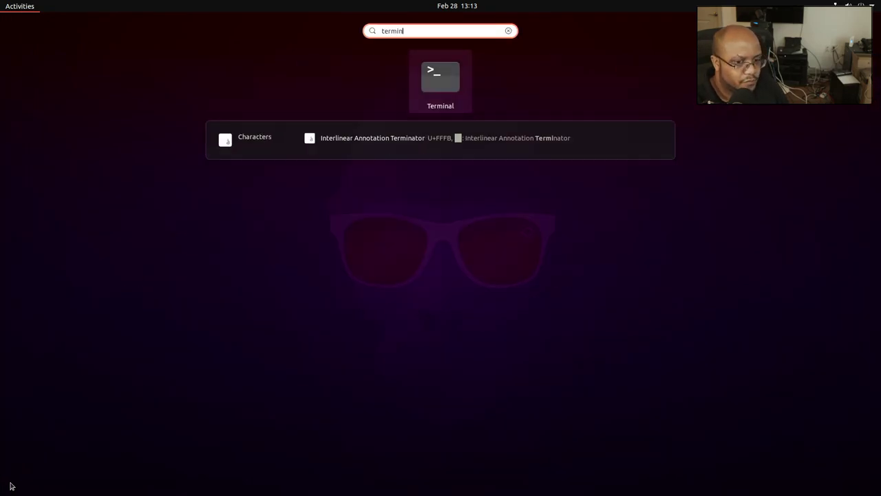
key(Return)
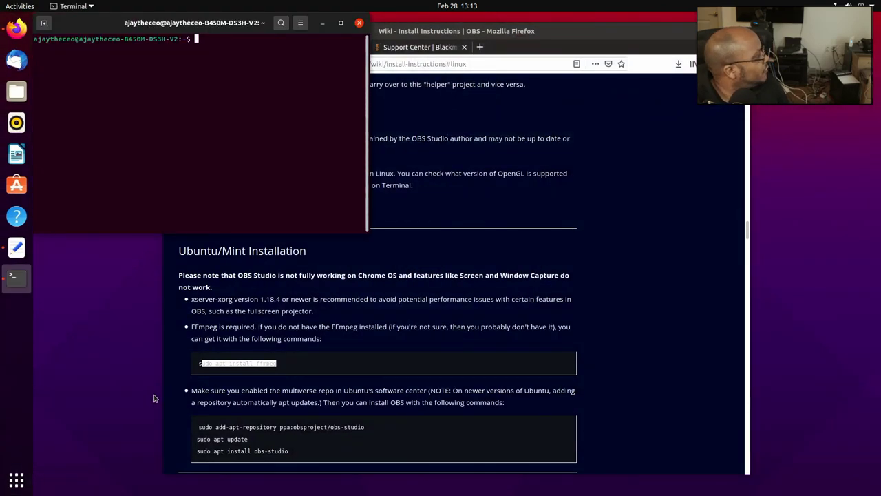
Step: Paste the copied FFmpeg install command into the terminal and run it
right_click(209, 157)
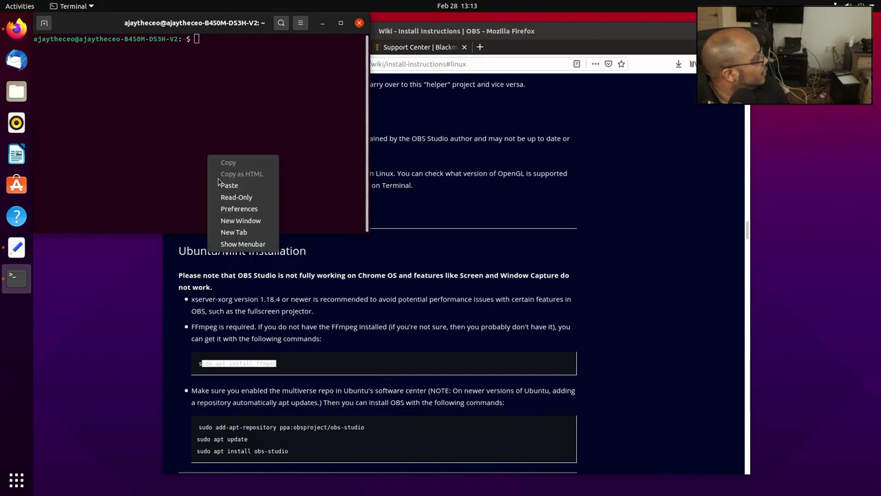
click(228, 185)
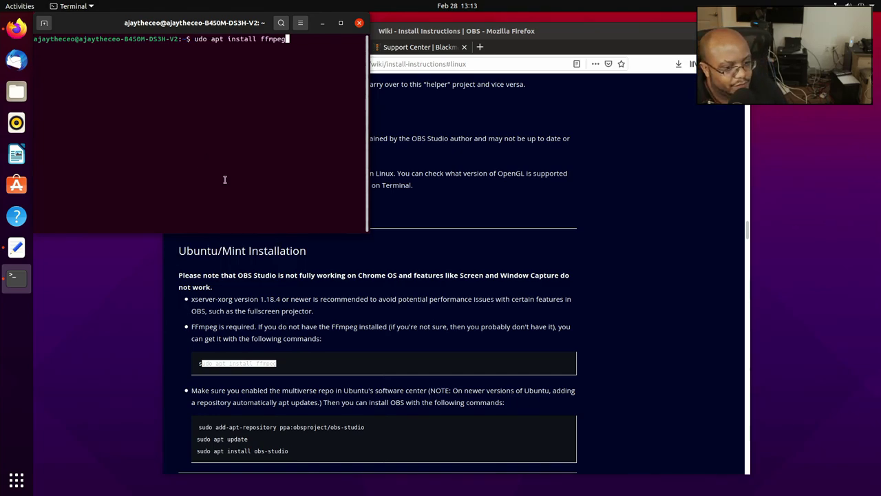
key(Return)
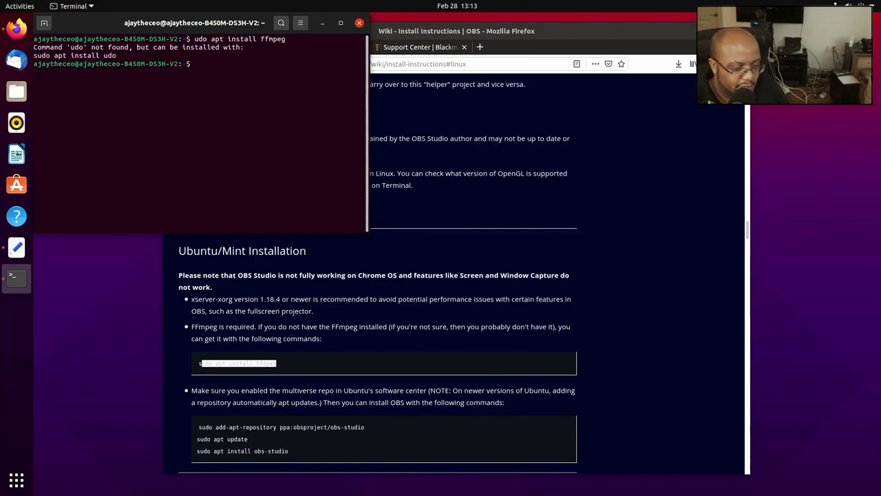
Step: Correct the previous command to "sudo apt install ffmpeg", run it with the account password and accept the package installation
key(Up)
key(Left)
key(Left)
key(Left)
key(Left)
key(Left)
key(Left)
key(Left)
key(Left)
key(Left)
key(Left)
key(Left)
key(Left)
key(Left)
key(Left)
key(Left)
key(Left)
key(Left)
key(Left)
key(Left)
key(Left)
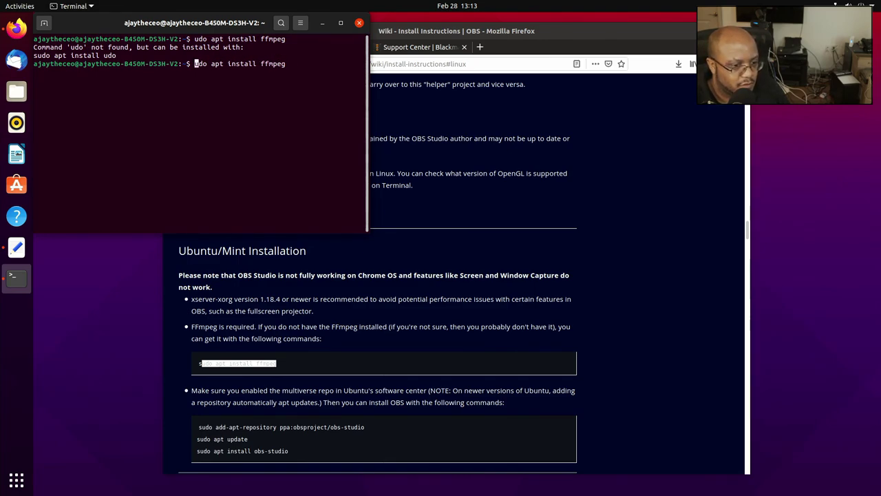
text(s)
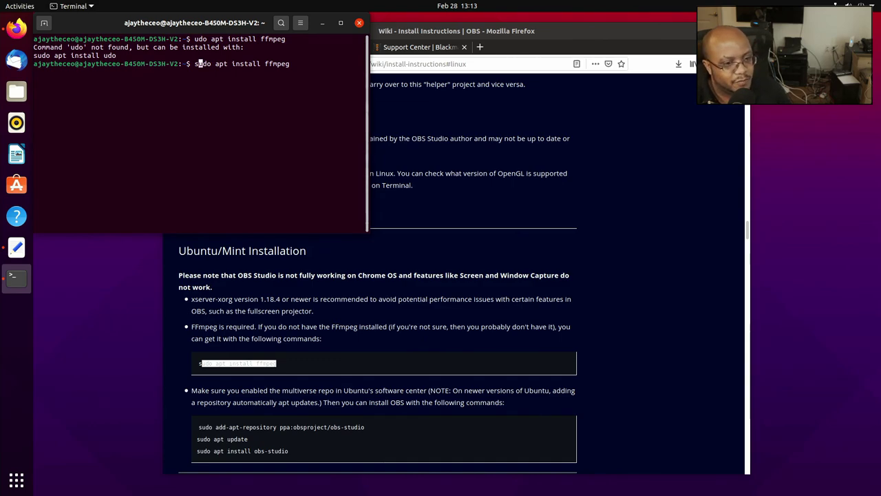
key(Return)
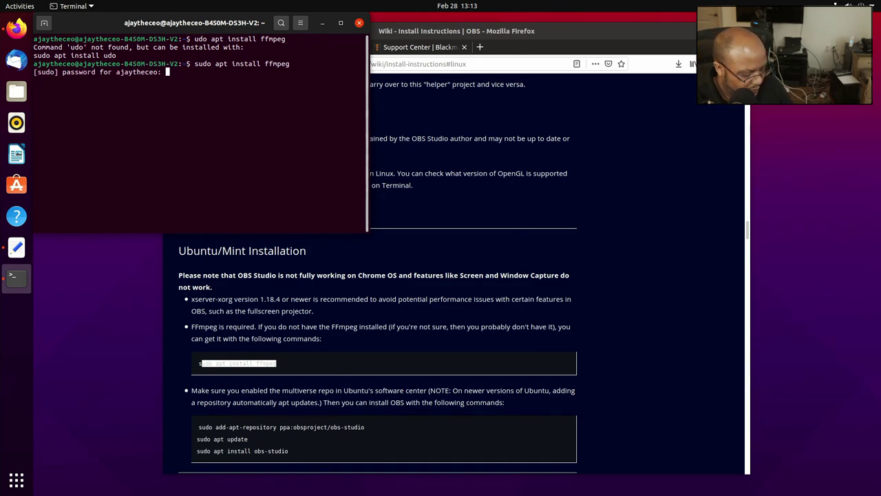
key(Return)
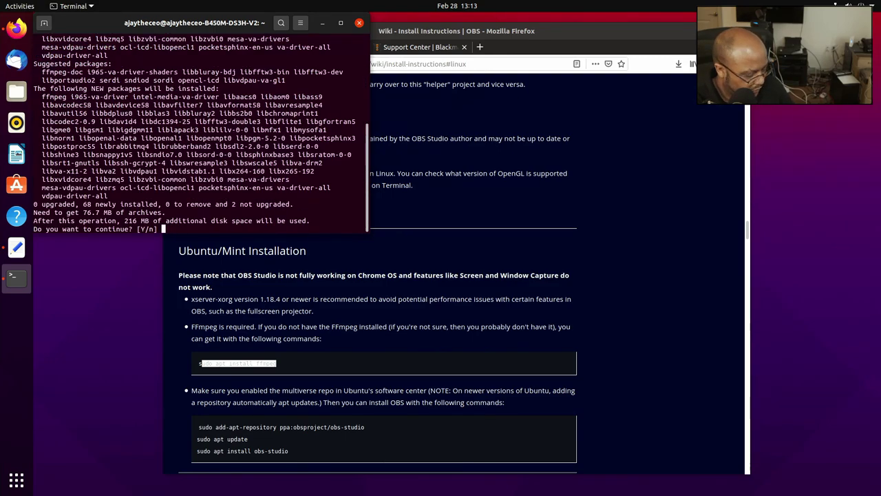
key(Return)
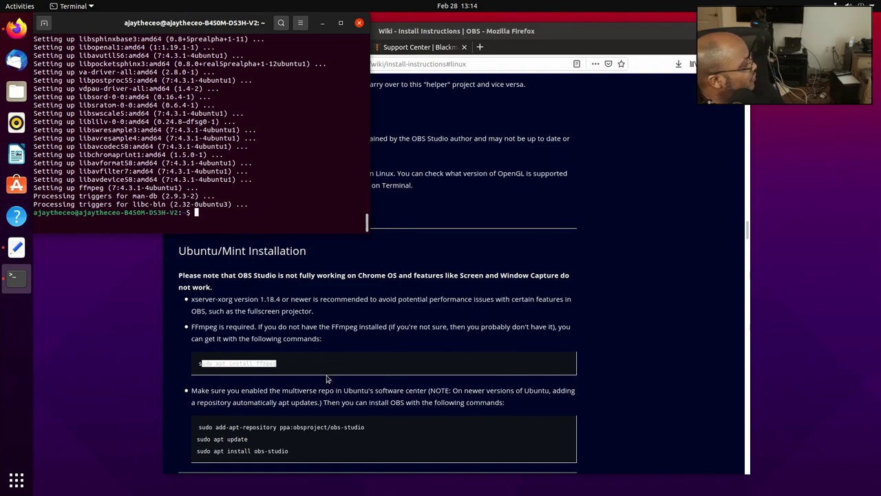
Step: Copy the three OBS Studio install commands from the wiki into the terminal and confirm adding the ppa:obsproject/obs-studio repository
click(290, 454)
drag(289, 453, 203, 427)
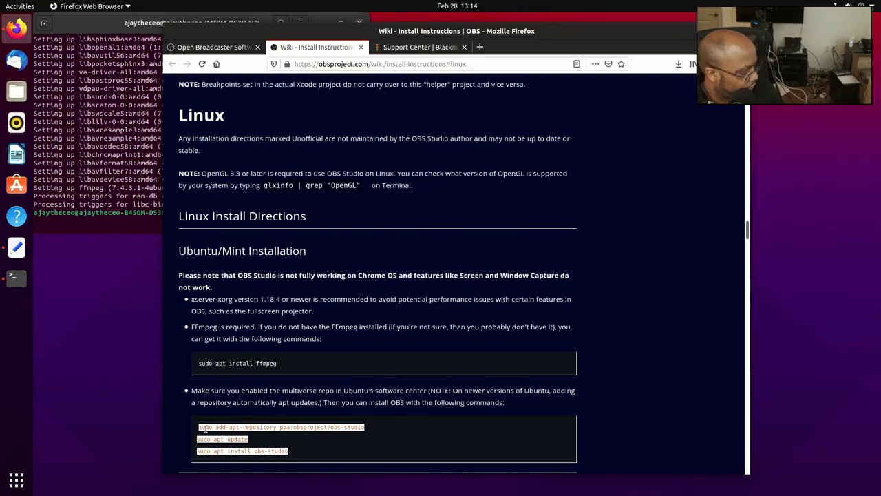
right_click(205, 428)
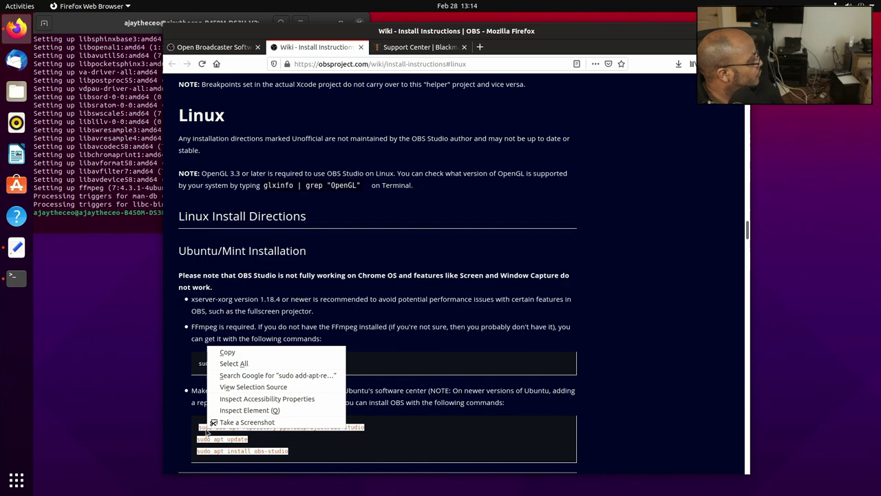
click(240, 355)
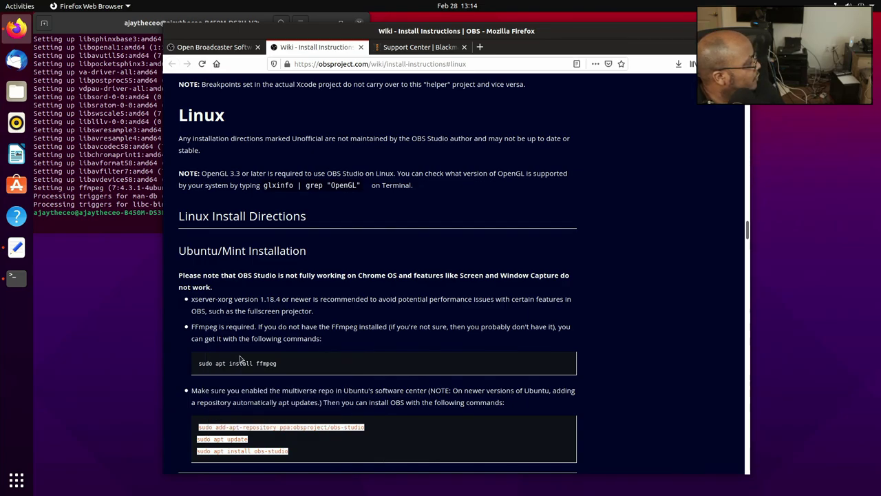
click(98, 201)
right_click(204, 219)
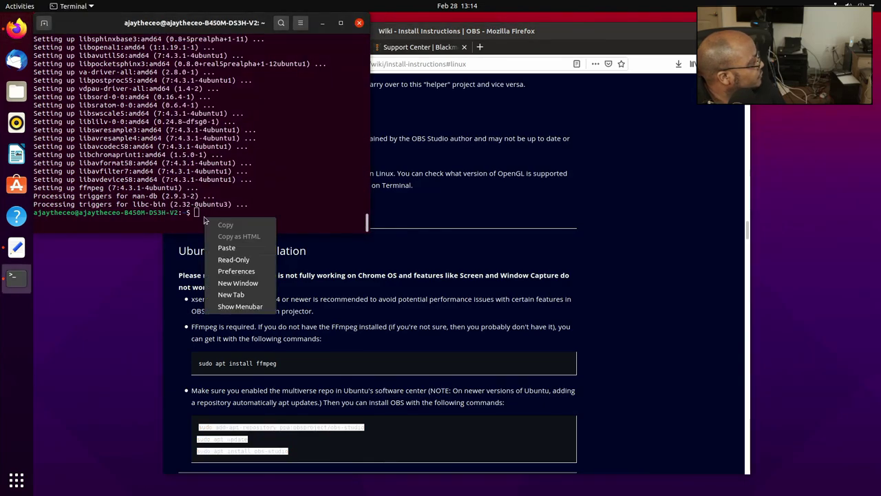
click(227, 248)
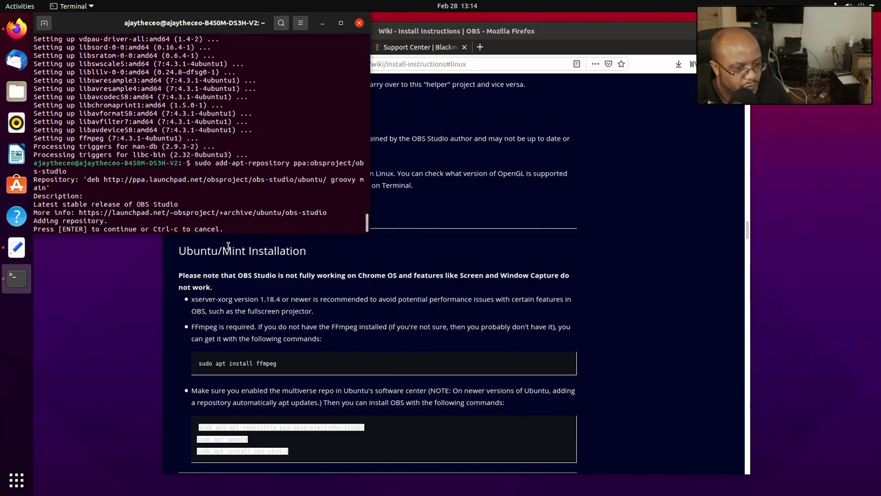
key(Return)
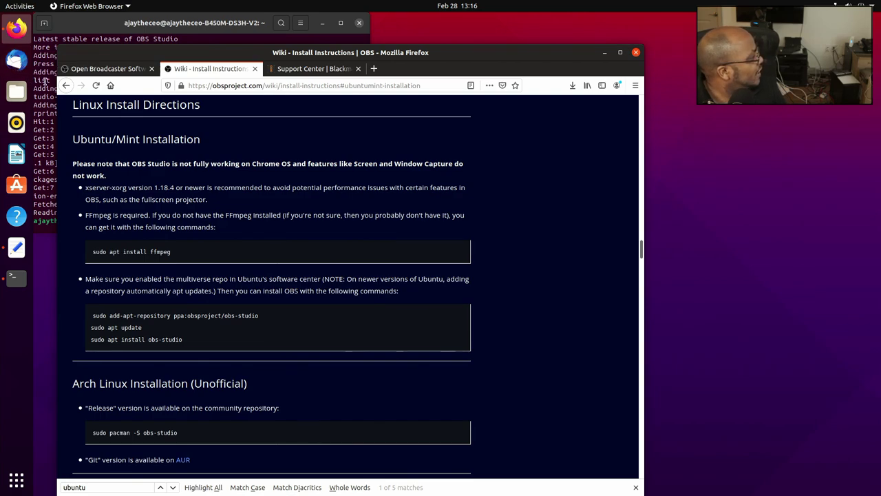
Step: Refresh the package lists in the terminal with "sudo apt update"
click(43, 81)
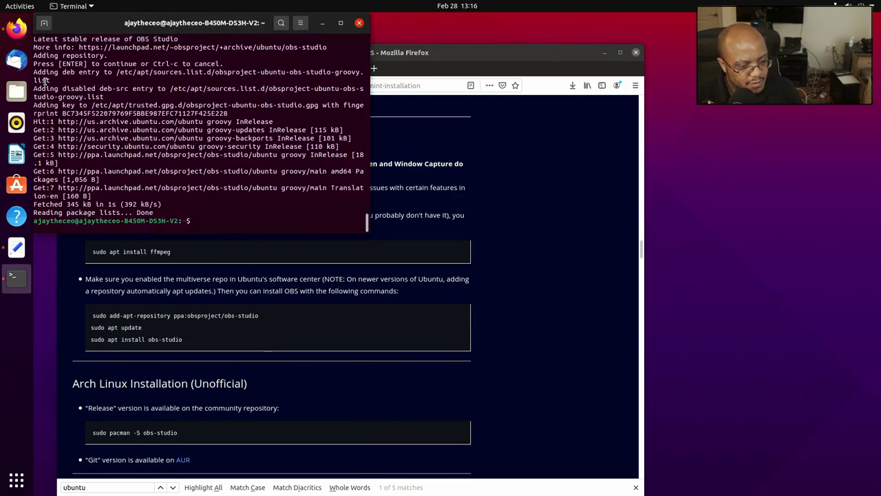
text(sudo a)
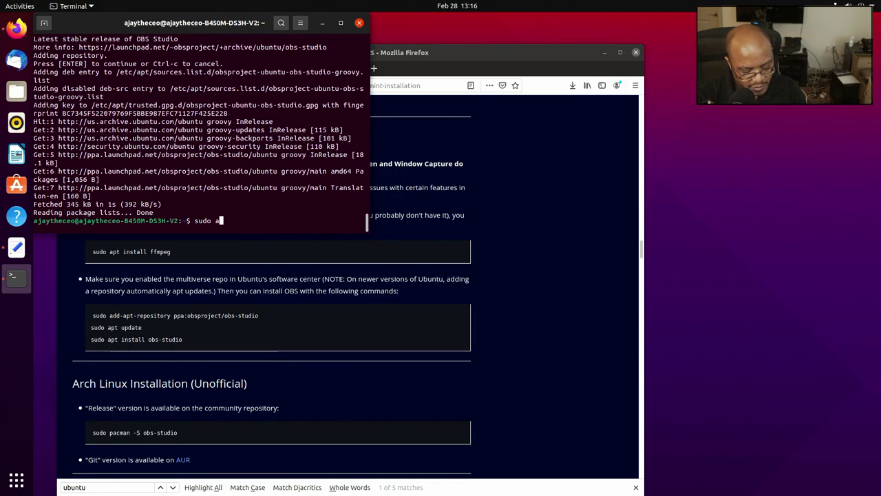
text(pt get)
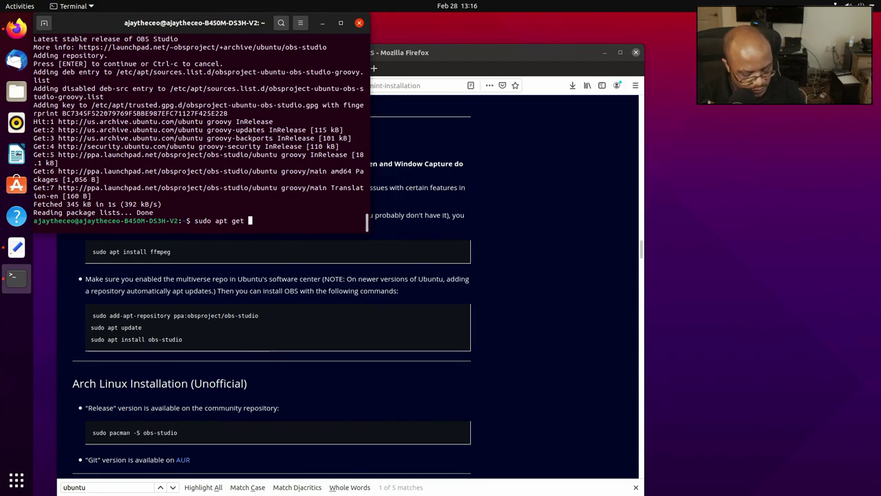
key(BackSpace)
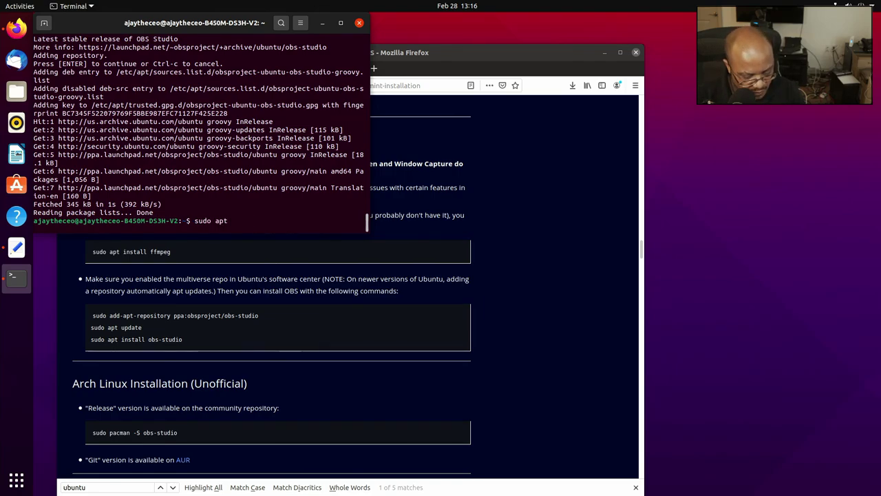
text(upf)
key(BackSpace)
text(date)
key(Return)
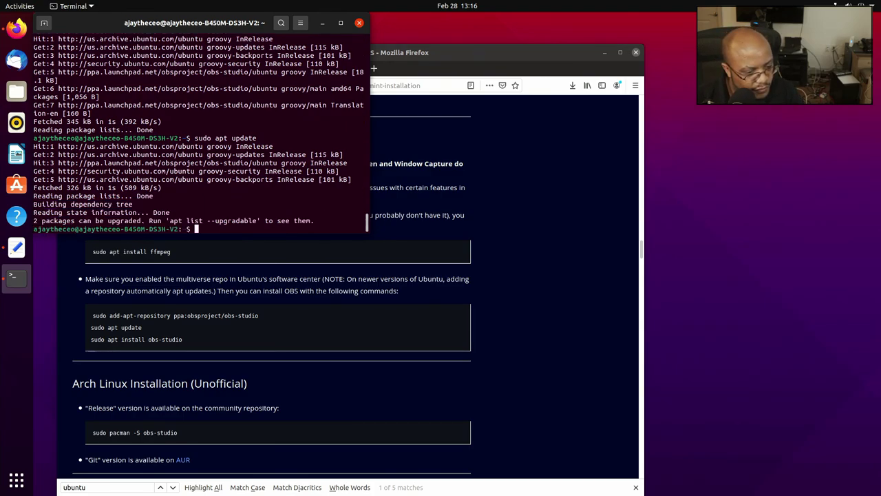
Step: Run "sudo apt install obs-studio" in the terminal and accept the package installation
key(Up)
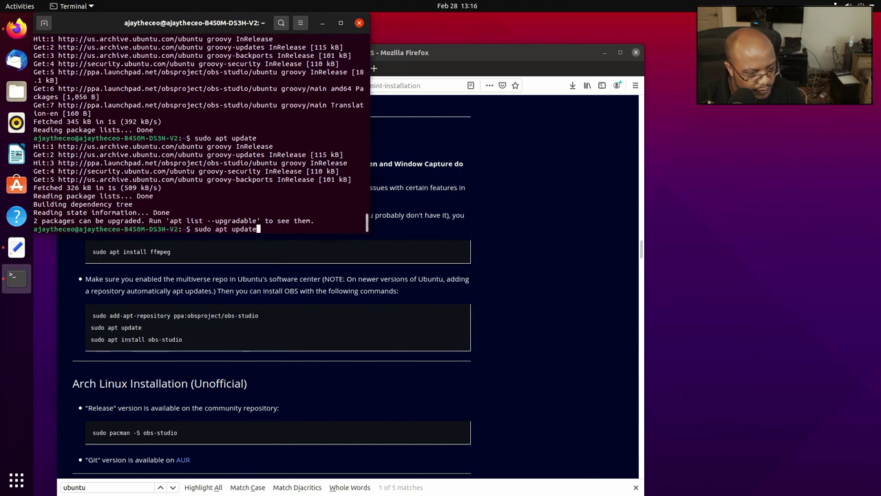
key(BackSpace)
key(BackSpace)
key(BackSpace)
key(BackSpace)
key(BackSpace)
key(BackSpace)
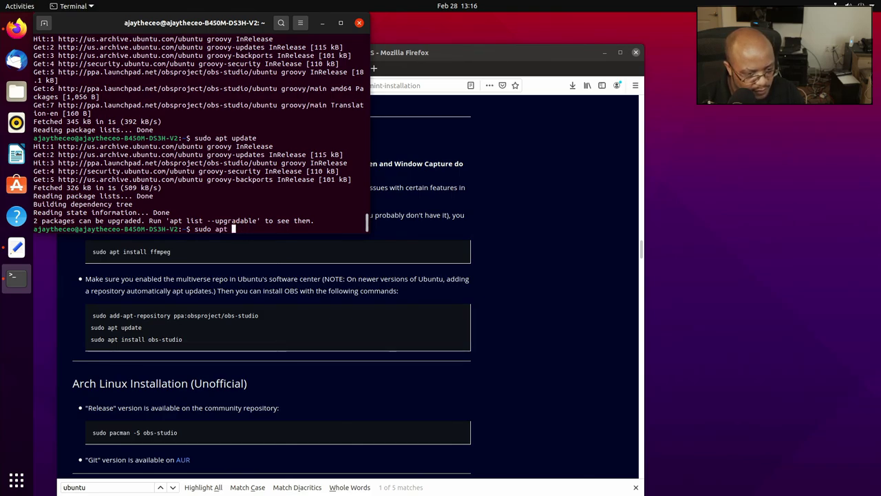
text(install obs)
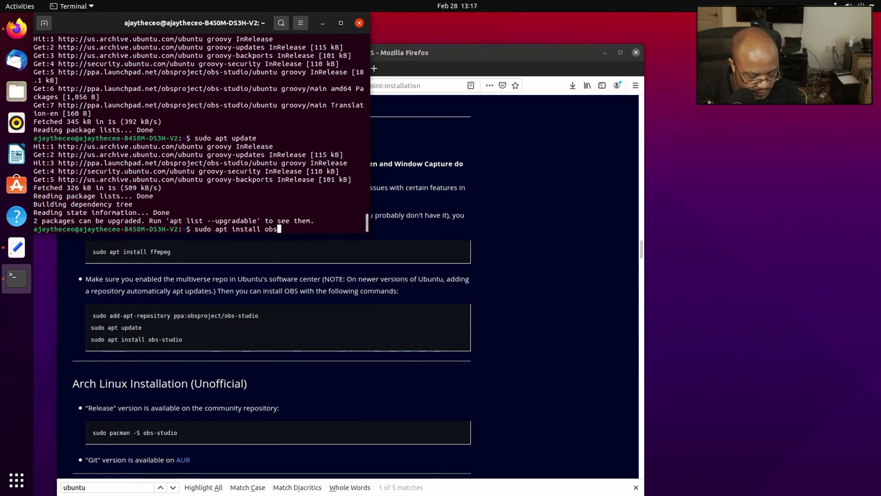
text(-studio)
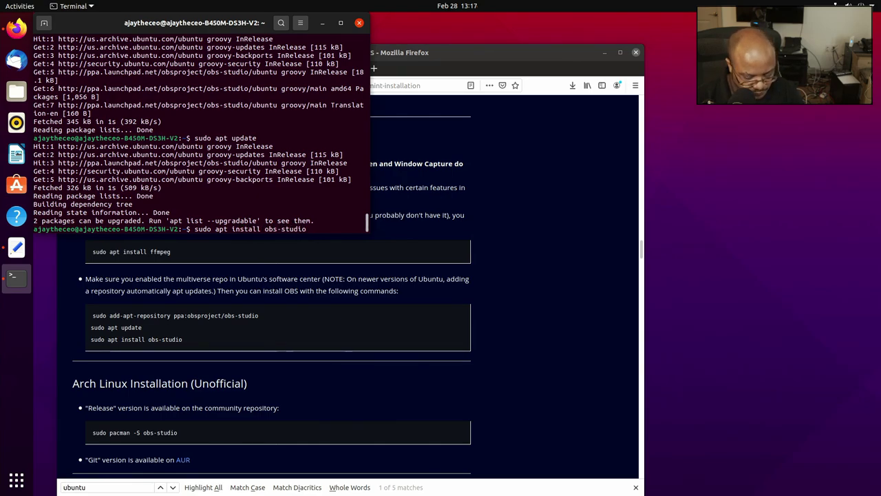
key(Return)
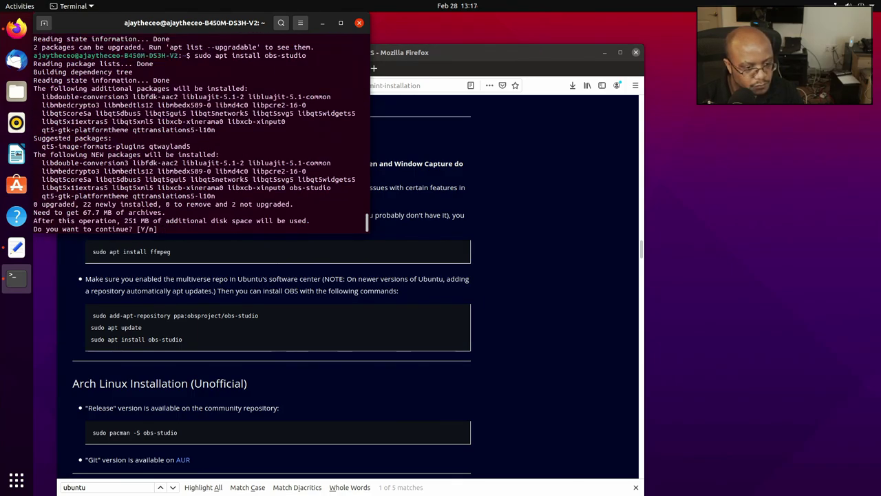
text(y)
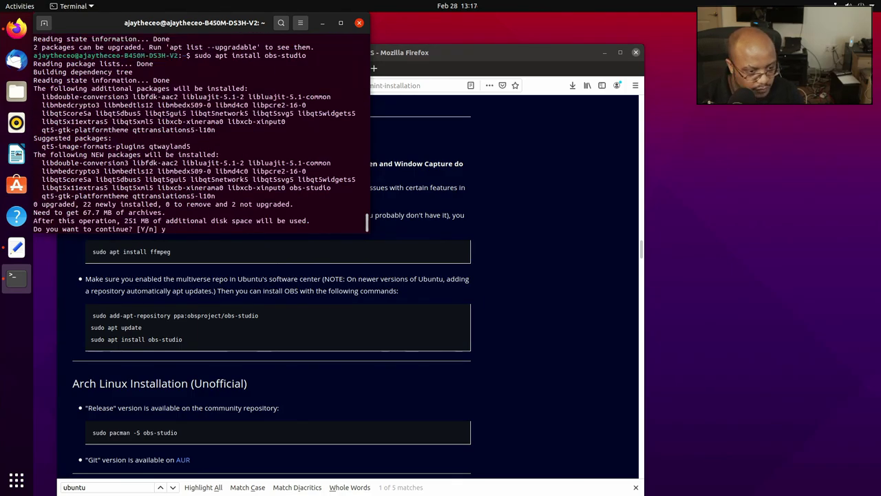
key(Return)
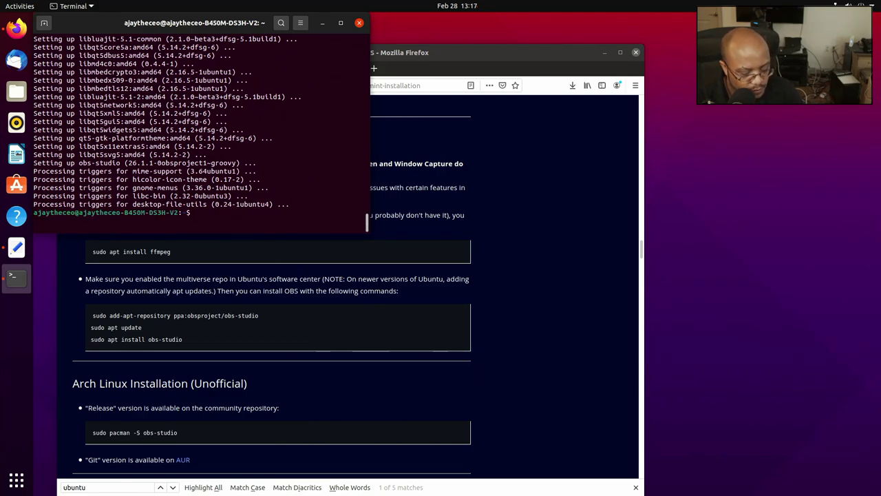
Step: End the terminal session with the "exit" command
text(exi)
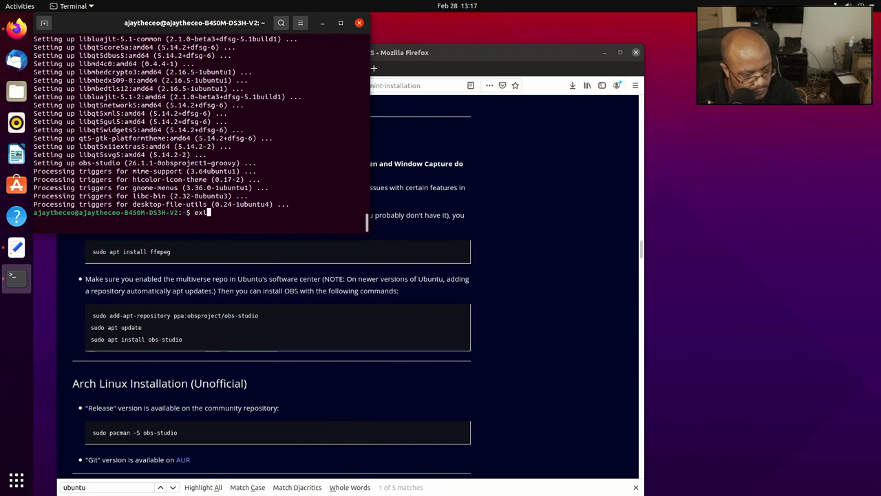
text(t)
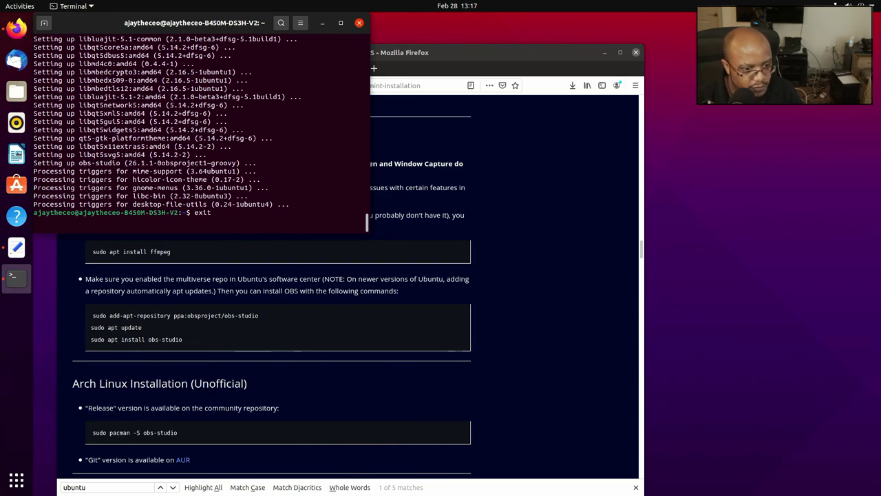
key(Return)
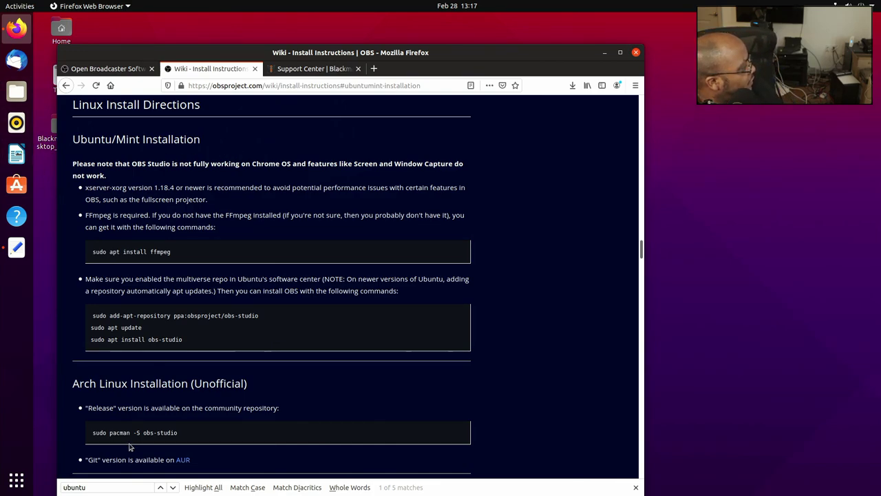
Step: Find and launch OBS Studio from the installed applications and cancel its Auto-Configuration Wizard
click(29, 478)
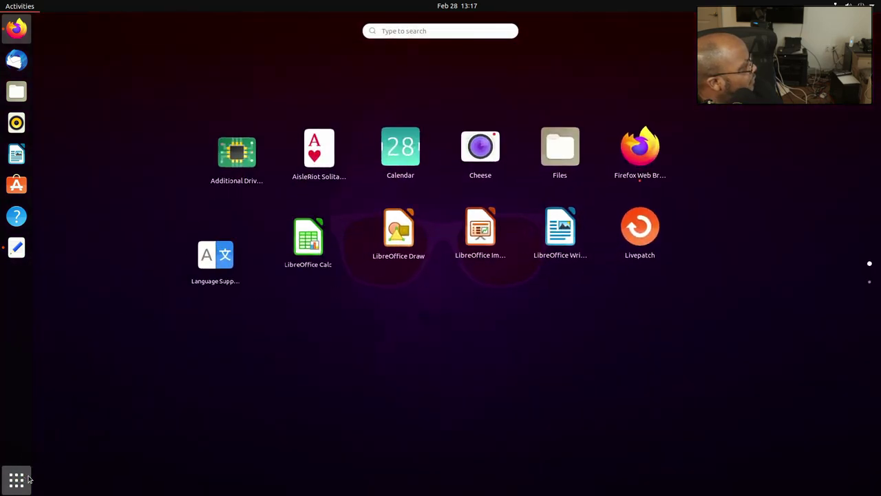
text(obl)
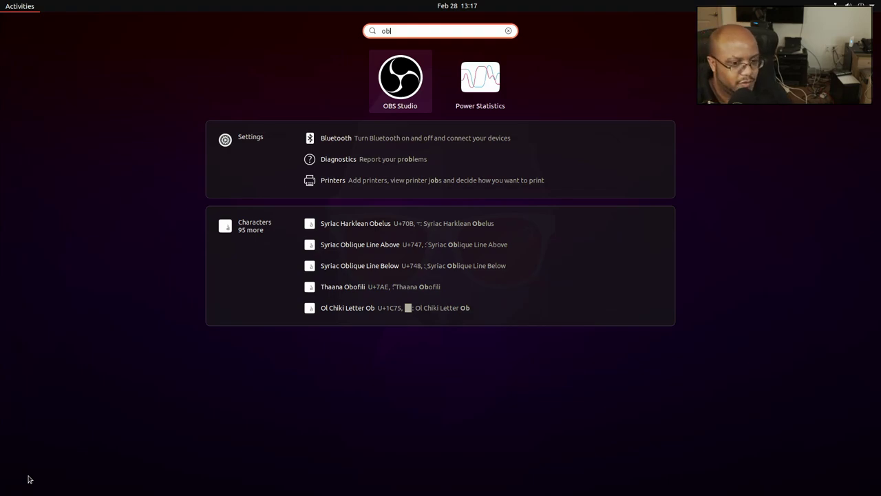
key(Return)
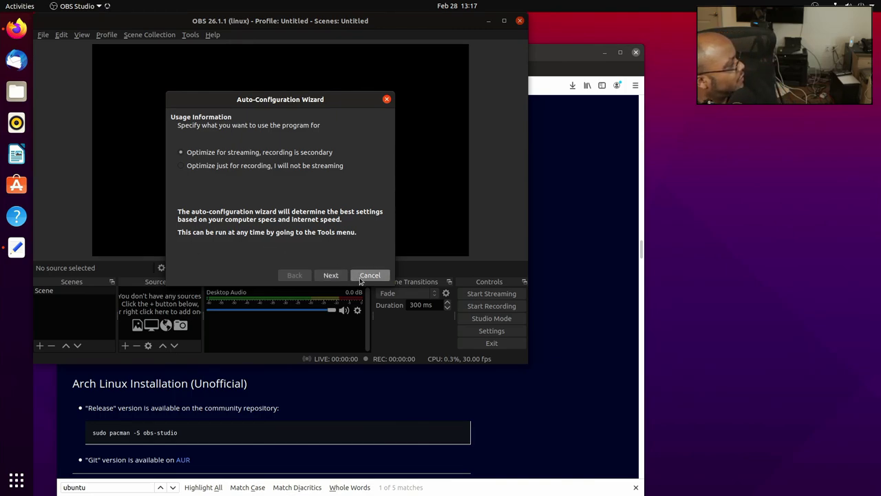
click(360, 278)
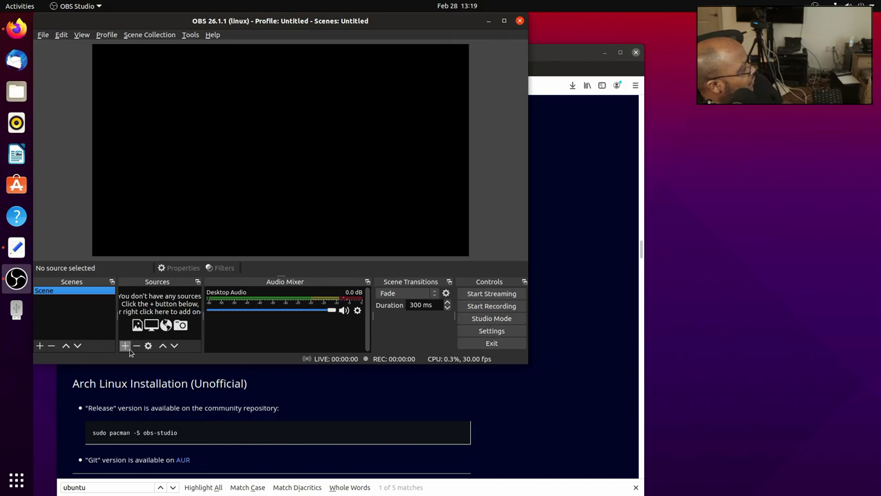
Step: Add a Blackmagic Device source to the scene, using the DeckLink Mini Recorder 4K with the HDMI video connection
click(125, 346)
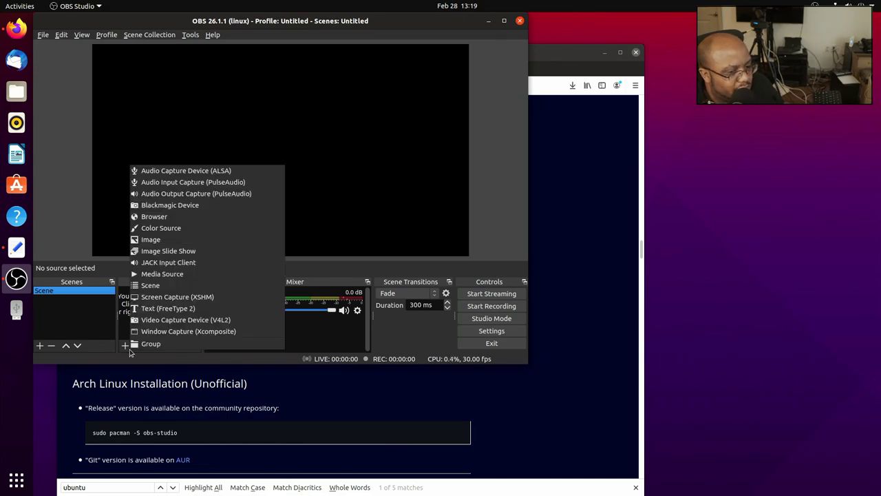
click(176, 208)
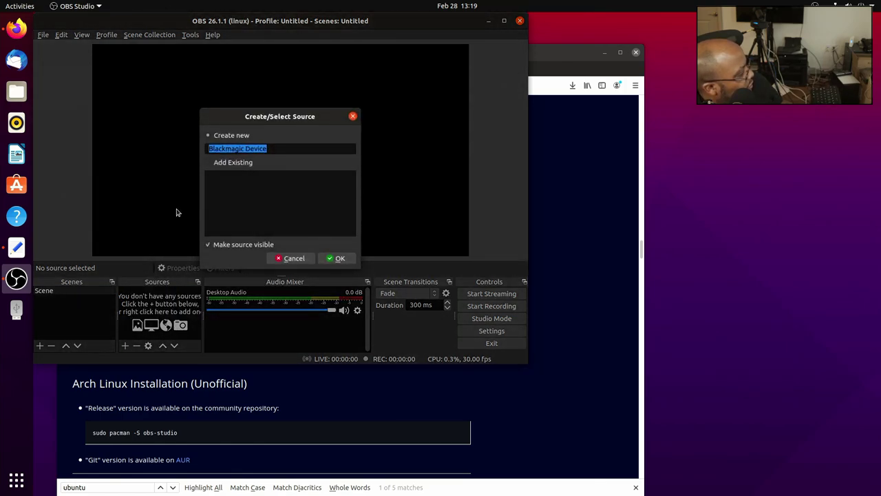
key(Return)
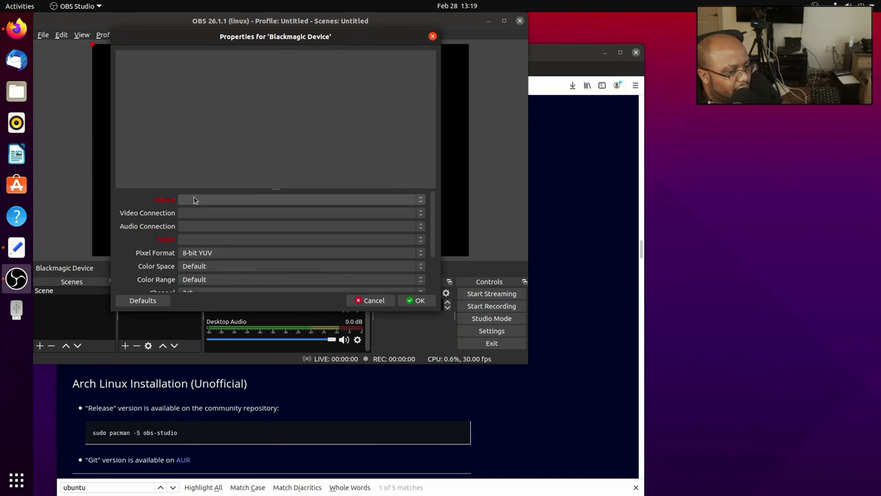
click(196, 198)
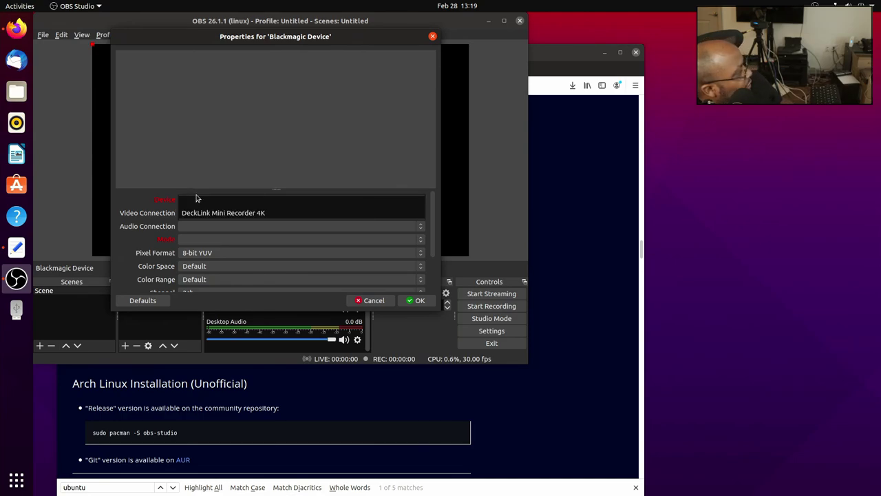
click(196, 213)
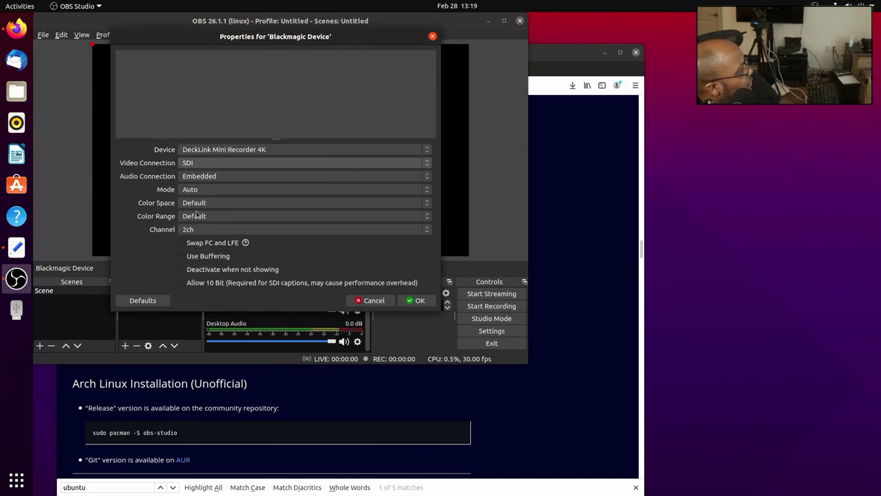
click(203, 165)
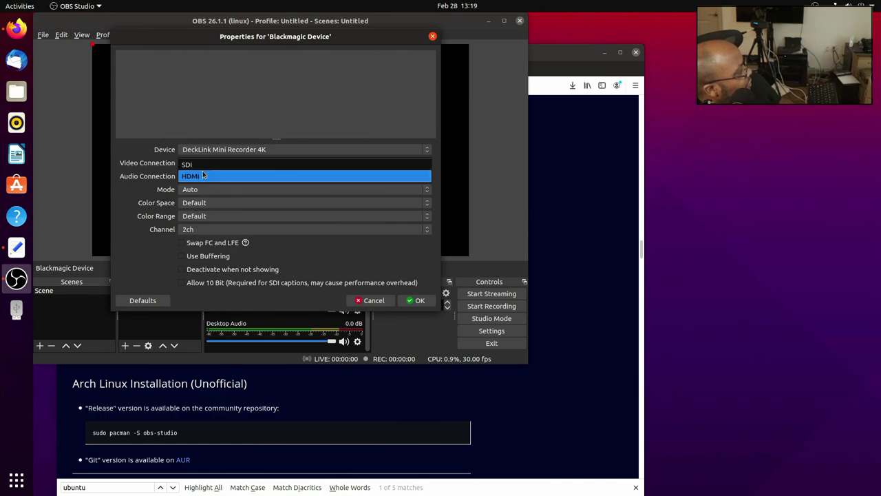
click(203, 176)
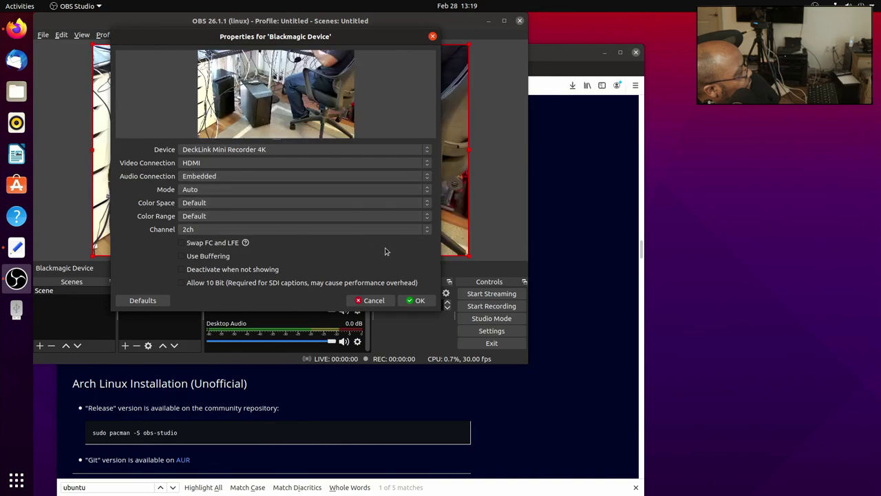
click(419, 300)
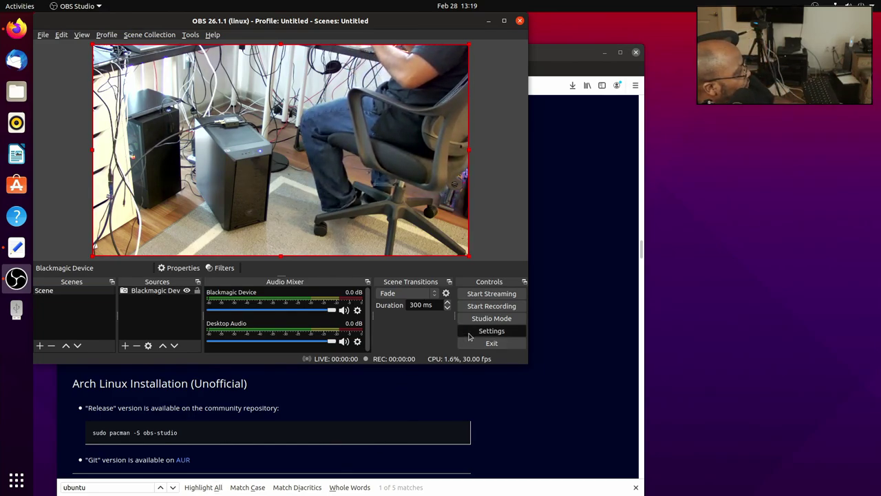
Step: In the OBS video settings, set the output (scaled) resolution to 1920x1080 and the common FPS value to 60
click(491, 330)
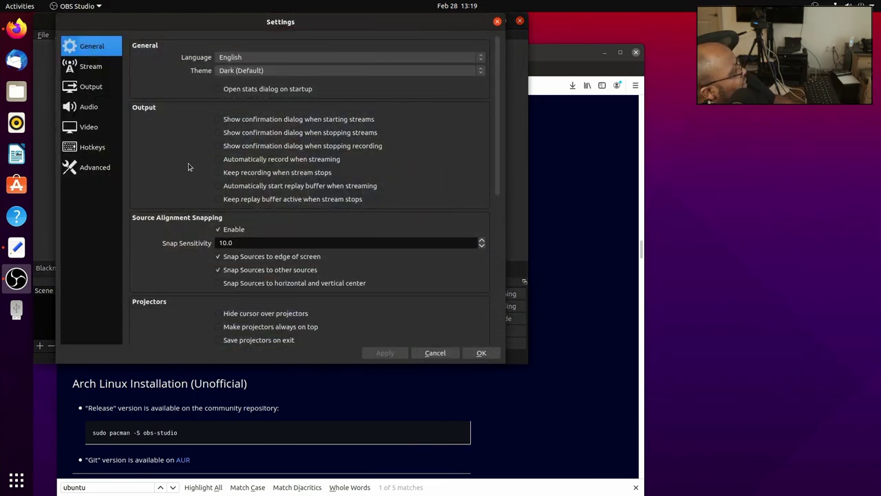
click(97, 128)
click(254, 58)
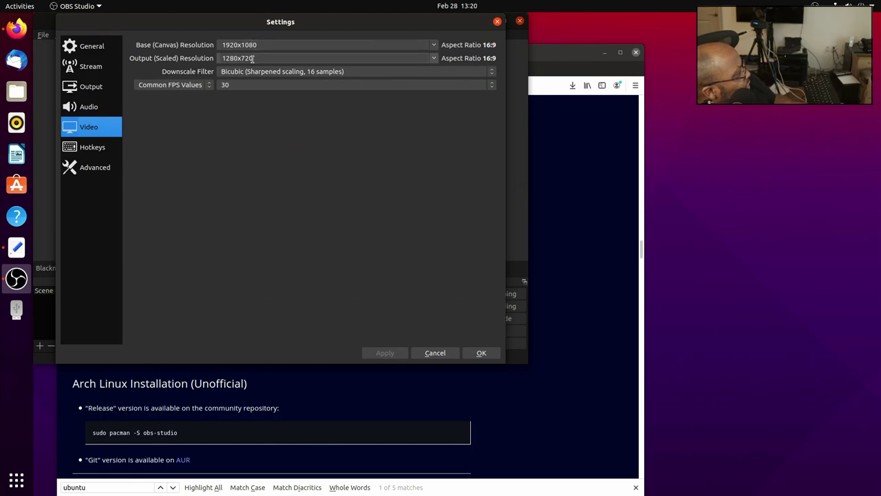
click(432, 59)
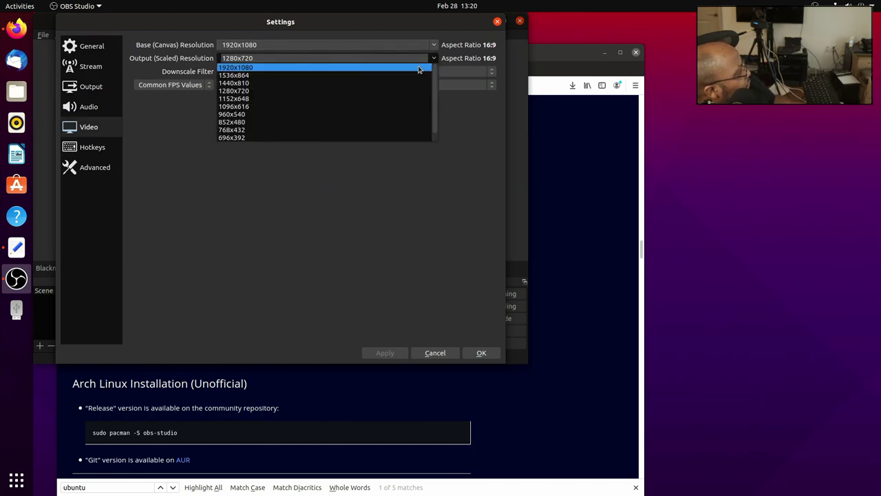
click(417, 67)
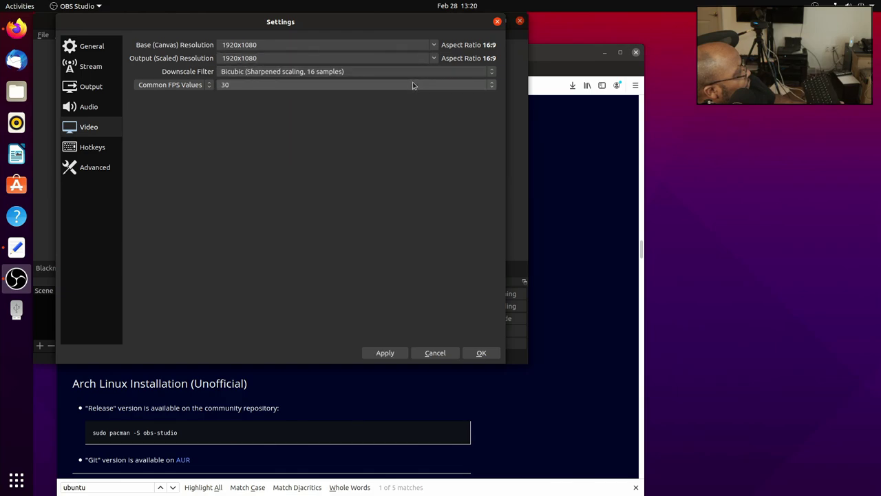
click(413, 85)
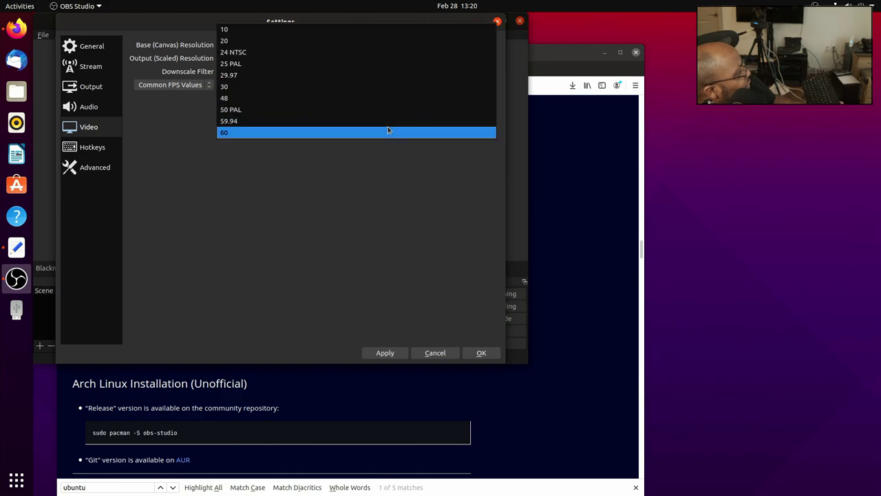
click(387, 133)
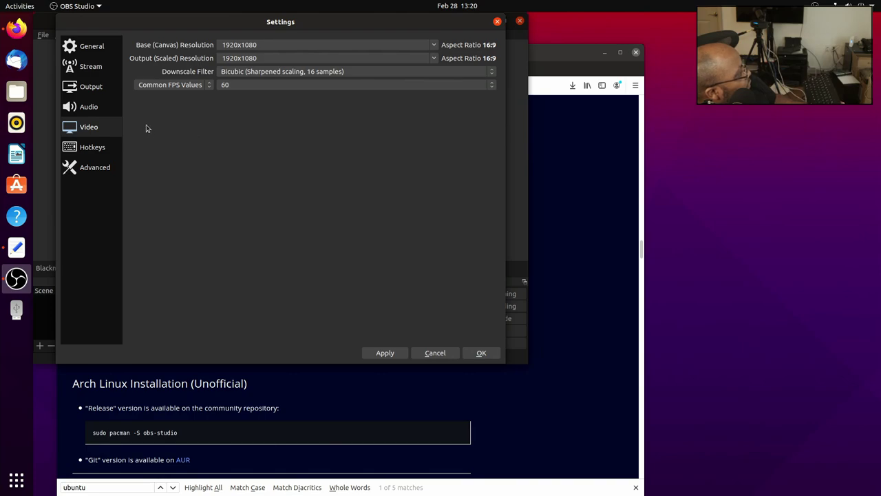
Step: Set the recording quality to High Quality, Medium File Size with the Software (x264 low CPU usage preset, increases file size) encoder and apply
click(103, 87)
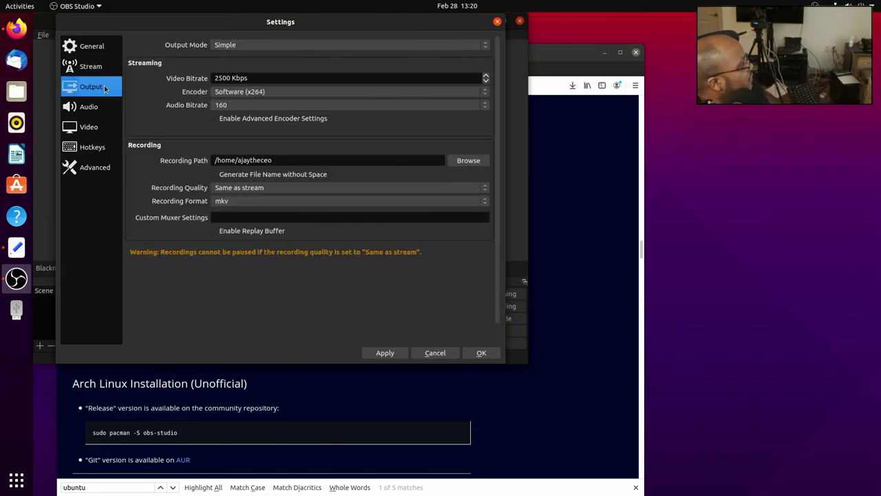
click(224, 92)
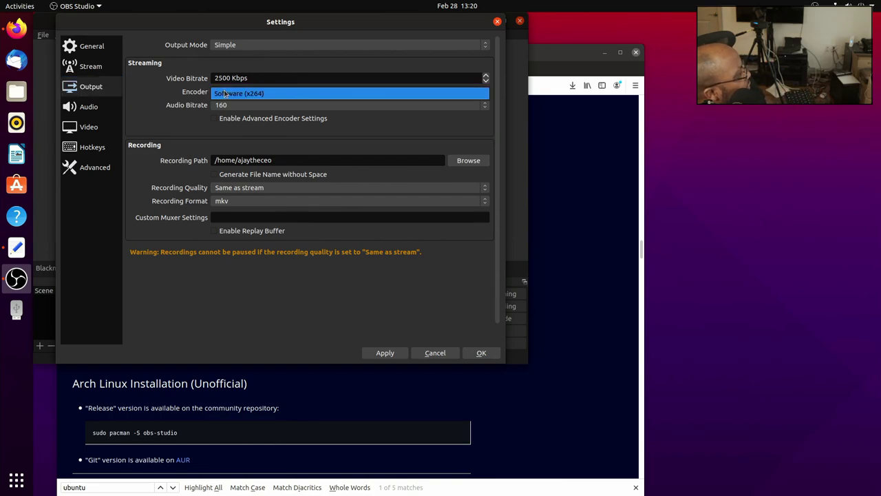
click(225, 93)
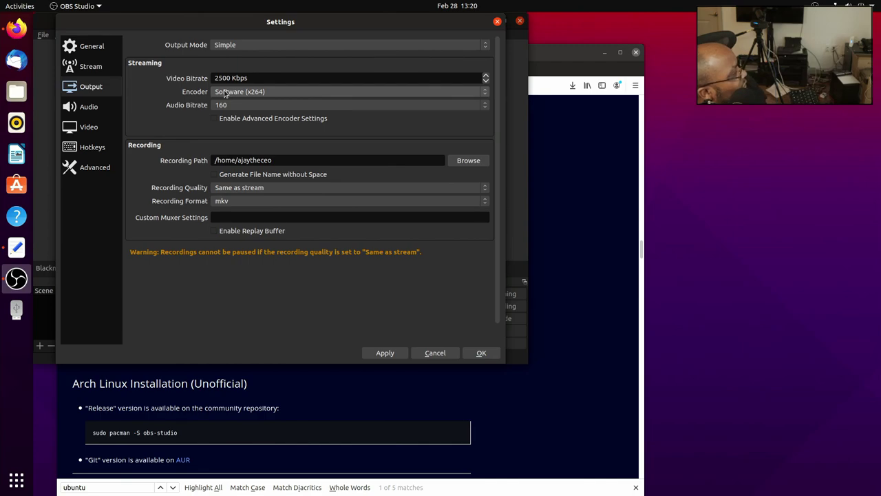
click(277, 189)
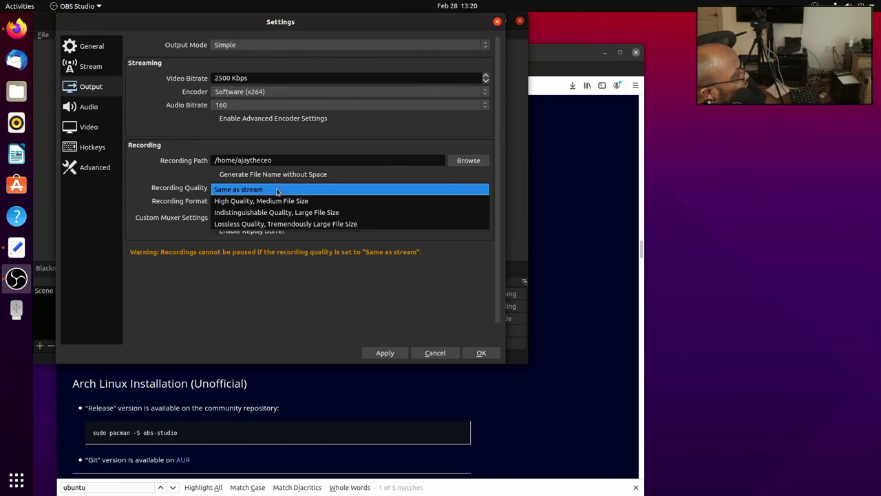
click(278, 201)
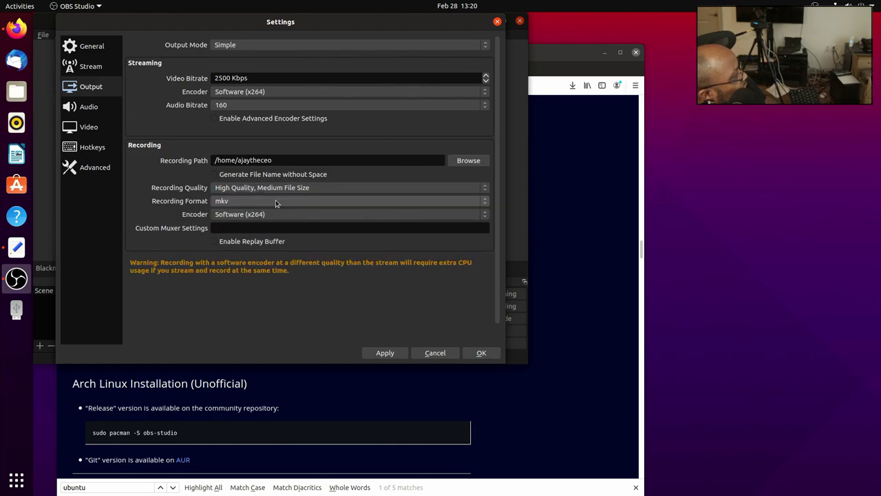
click(279, 215)
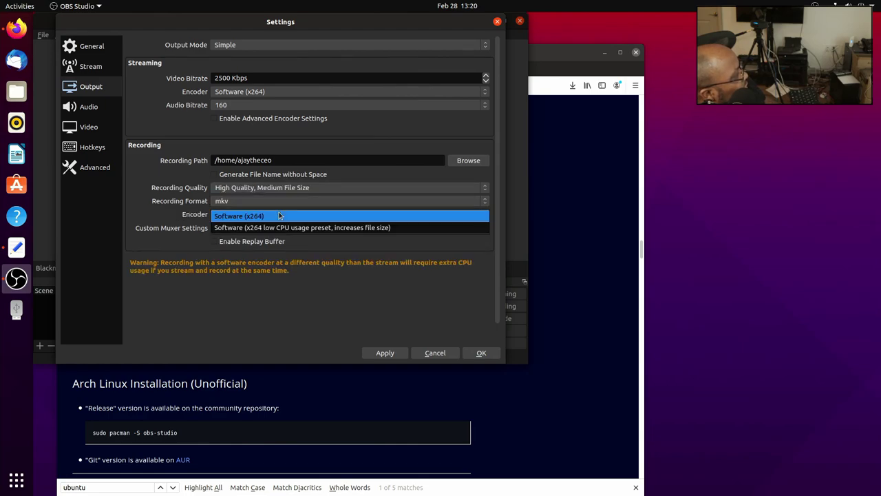
click(279, 227)
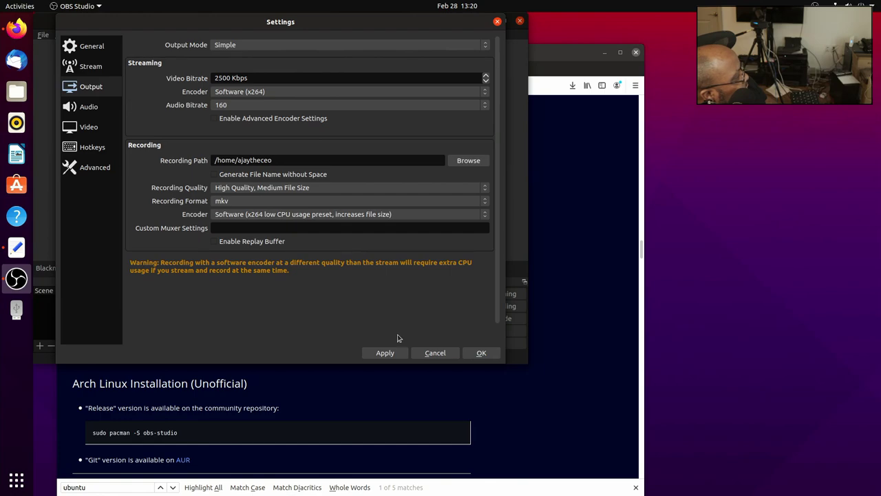
click(386, 353)
Step: Choose Vimeo from the full list of streaming services and fill in the stream key
click(96, 68)
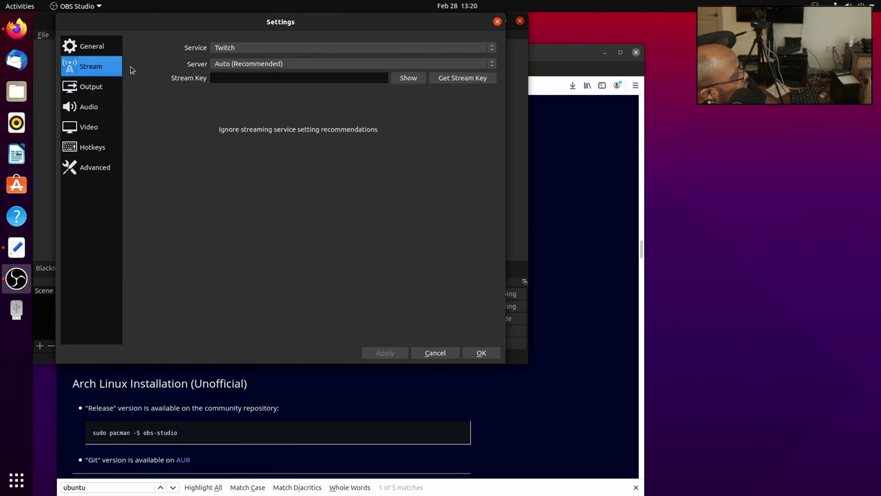
click(222, 48)
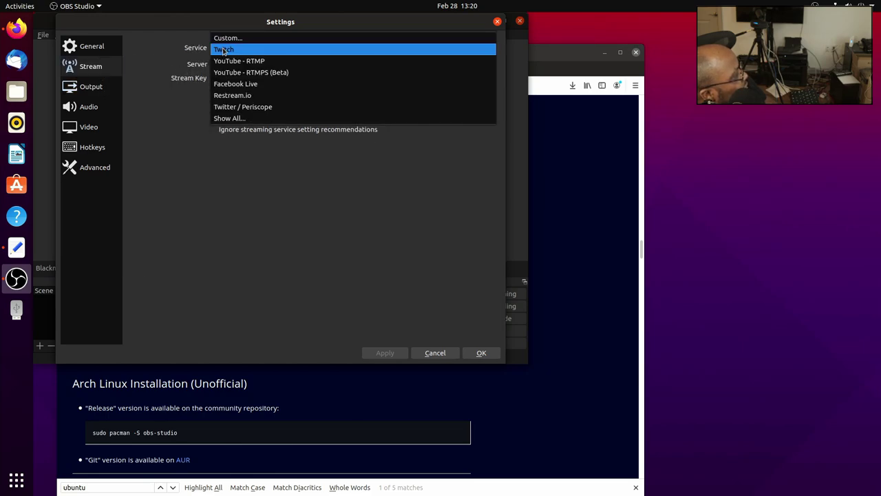
click(237, 119)
key(v)
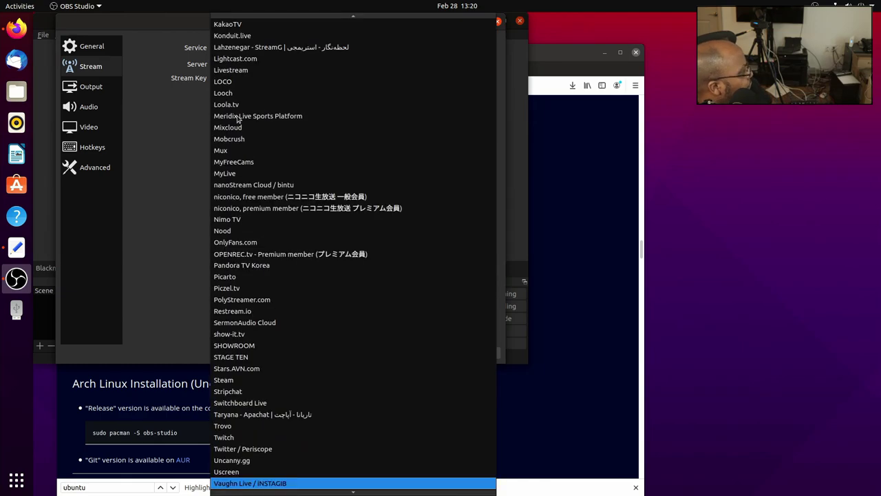
key(v)
key(v)
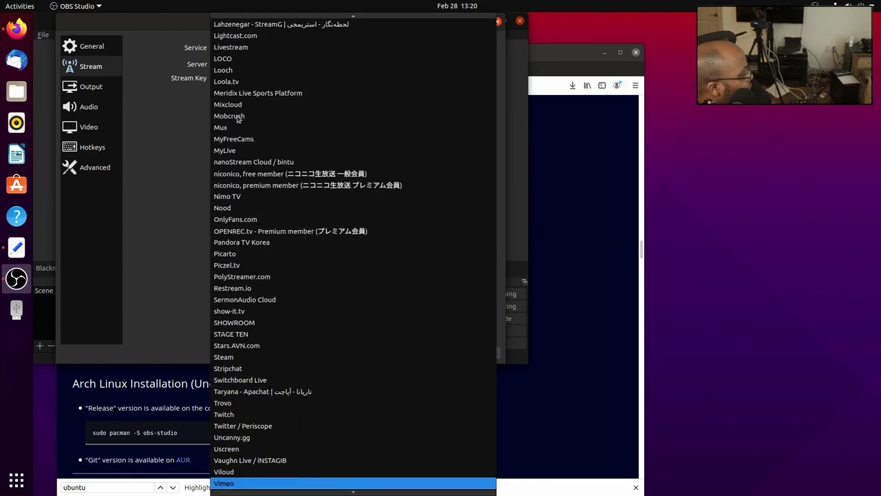
key(Return)
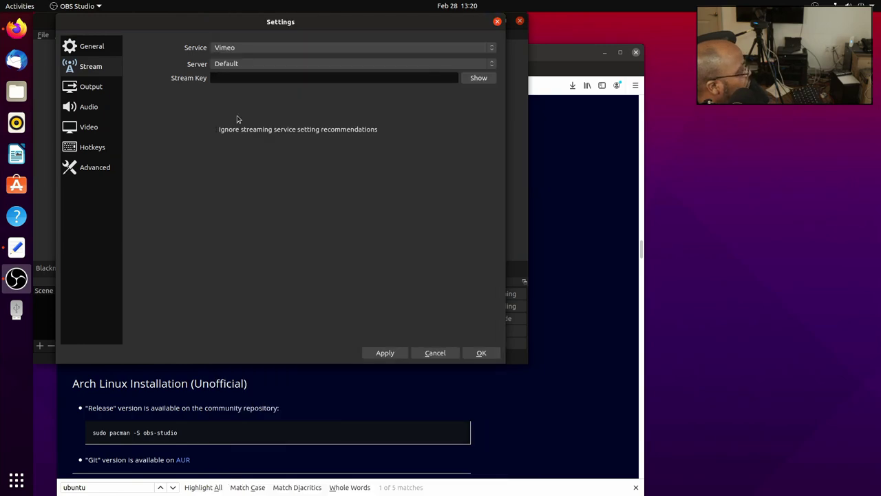
click(258, 78)
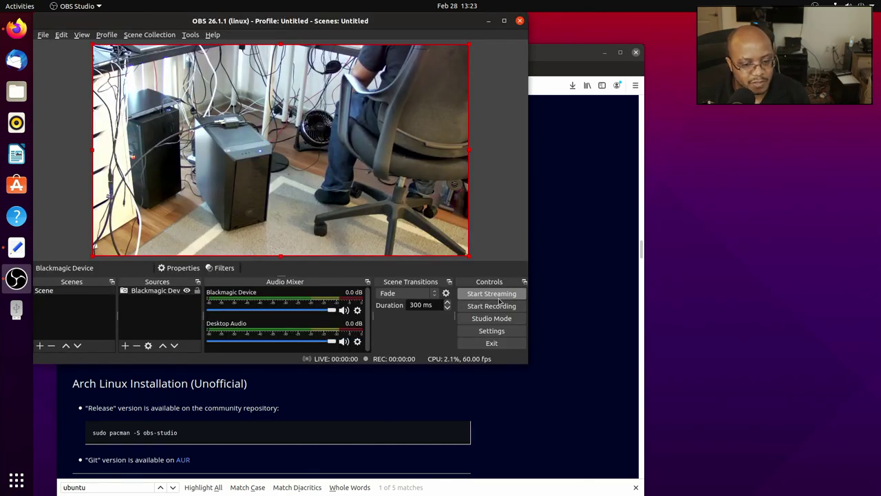
Step: Start streaming from OBS Studio, and examine the stream health metrics and detailed analytics on the Vimeo event page
click(499, 298)
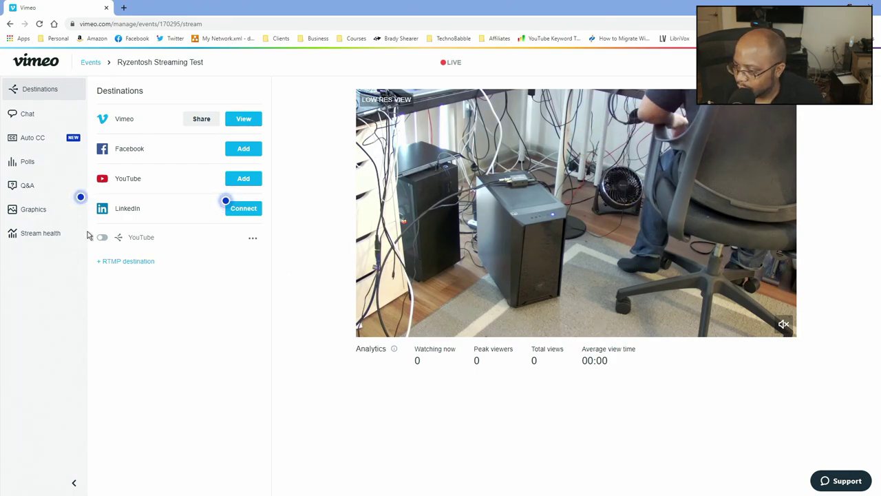
click(31, 236)
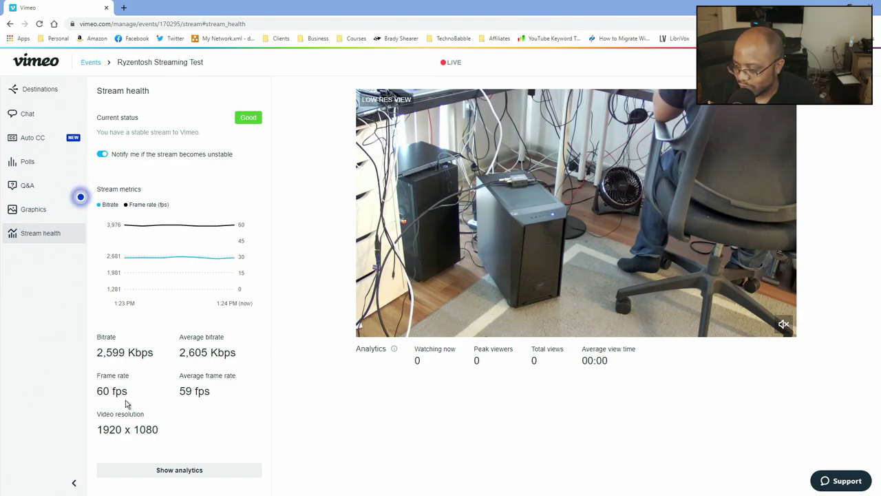
click(194, 470)
scroll(200, 467, down, 2)
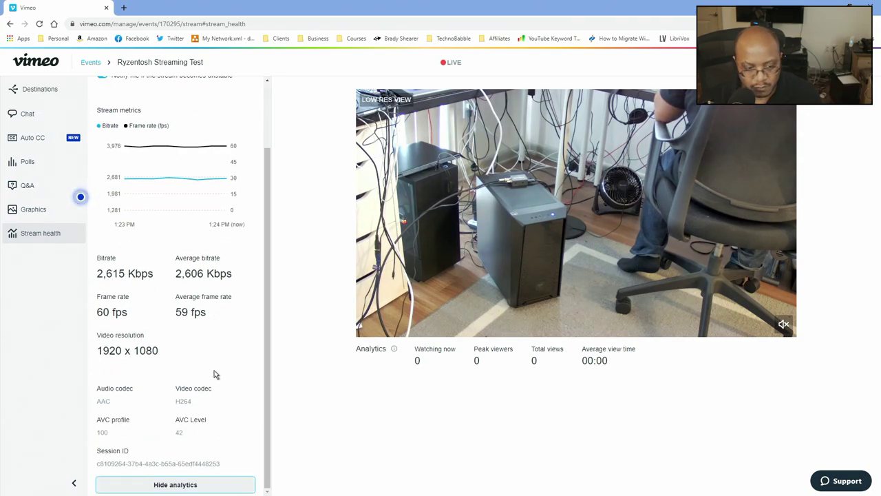
scroll(214, 373, up, 2)
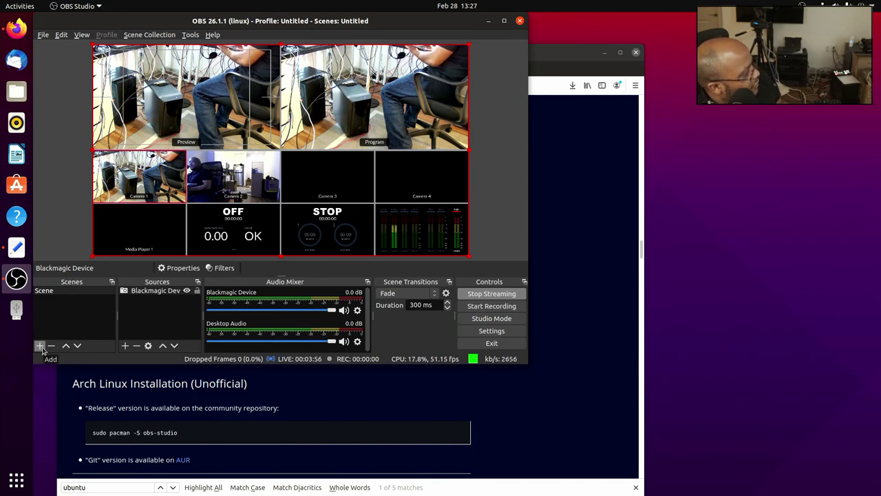
Step: In OBS Studio, add a scene named Scene 2 containing a Video Capture Device (V4L2) source for the Blackmagic Design device, input Camera 1
click(41, 346)
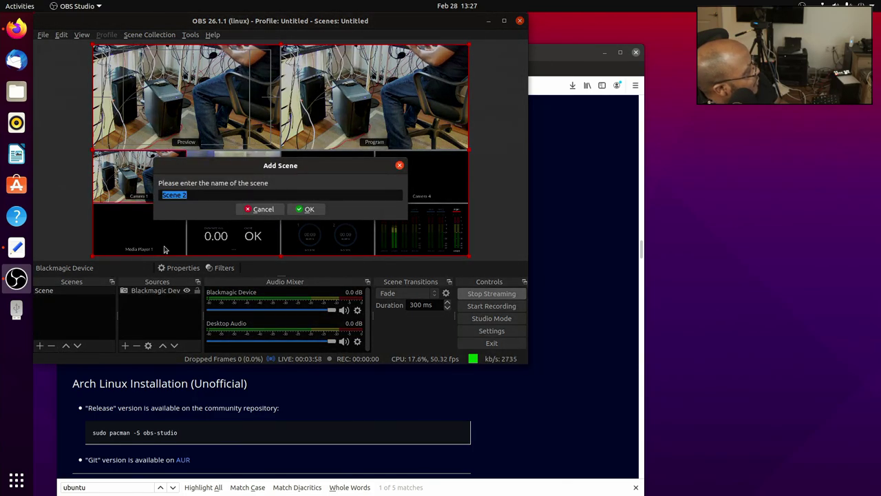
click(301, 217)
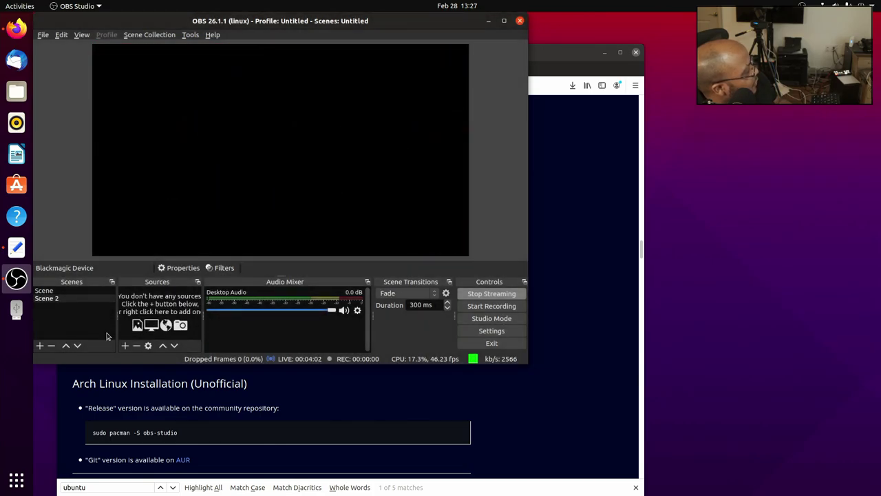
click(125, 345)
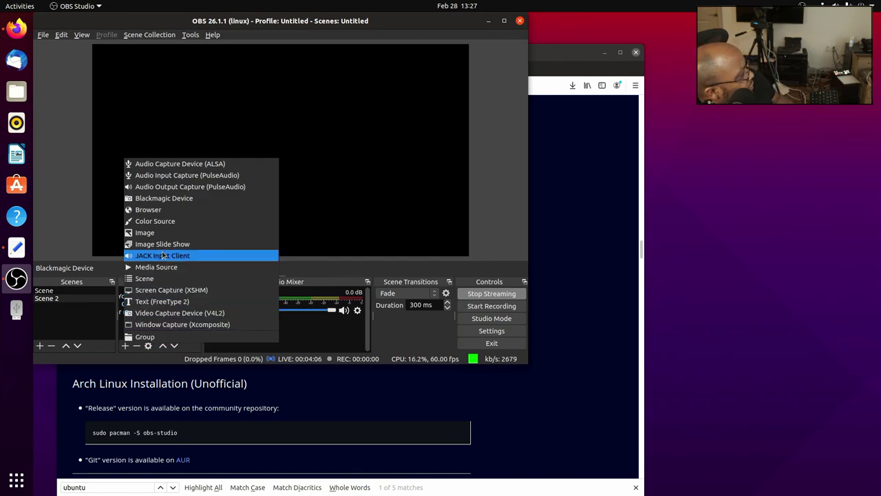
click(198, 313)
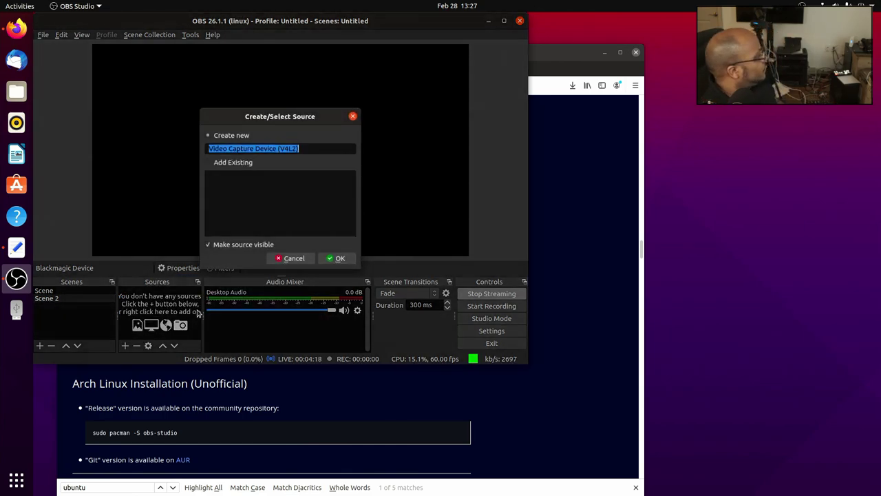
click(338, 261)
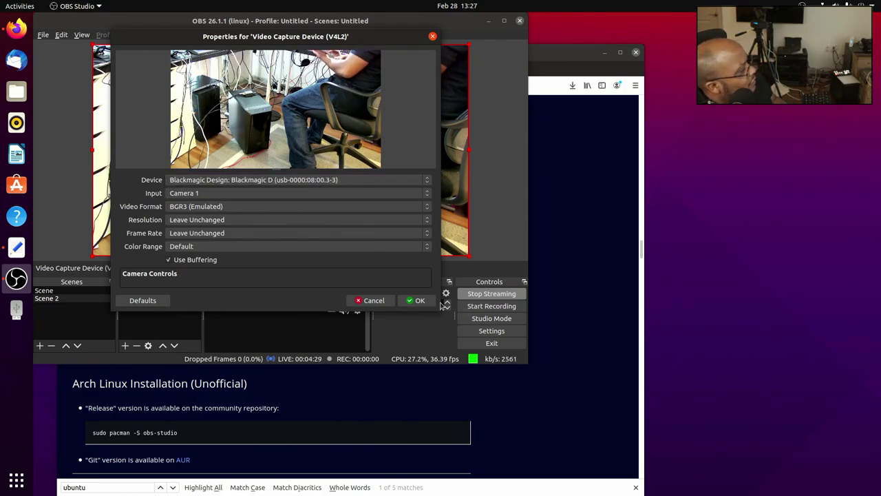
click(418, 300)
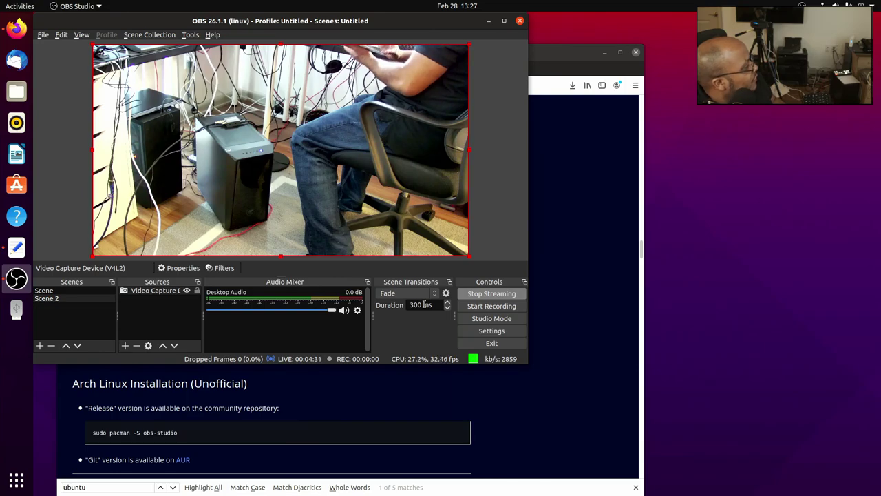
Step: Enable Studio Mode, load the first scene into the preview, and swap it with Scene 2 using the 300 ms Fade transition
click(513, 319)
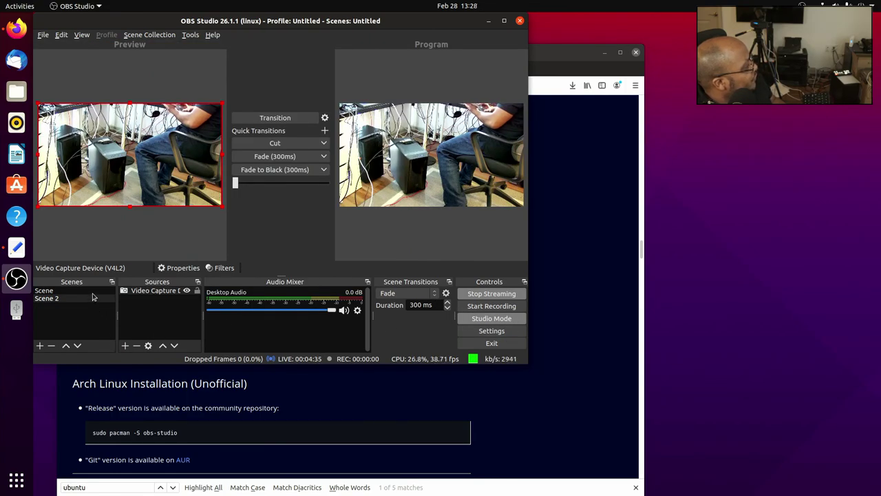
click(48, 291)
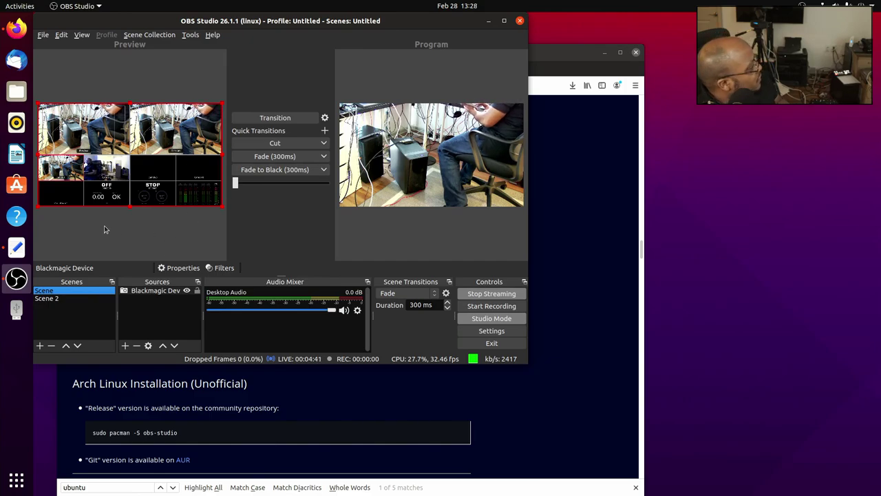
click(257, 156)
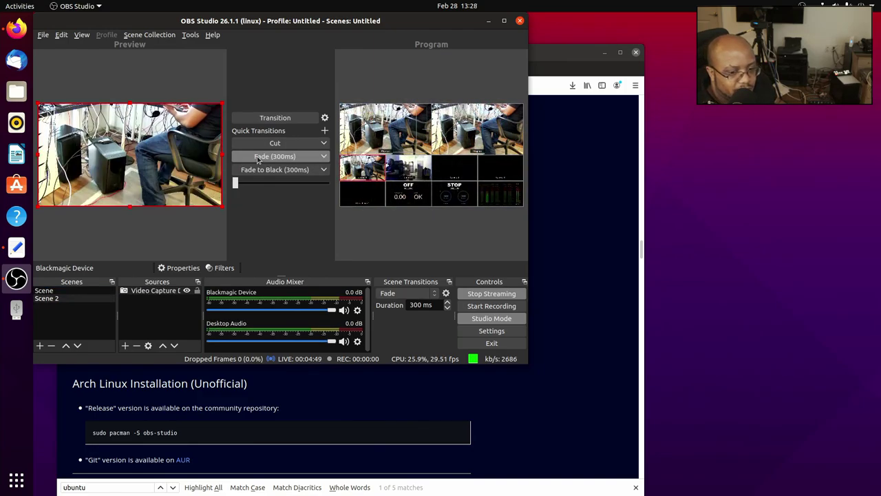
click(259, 159)
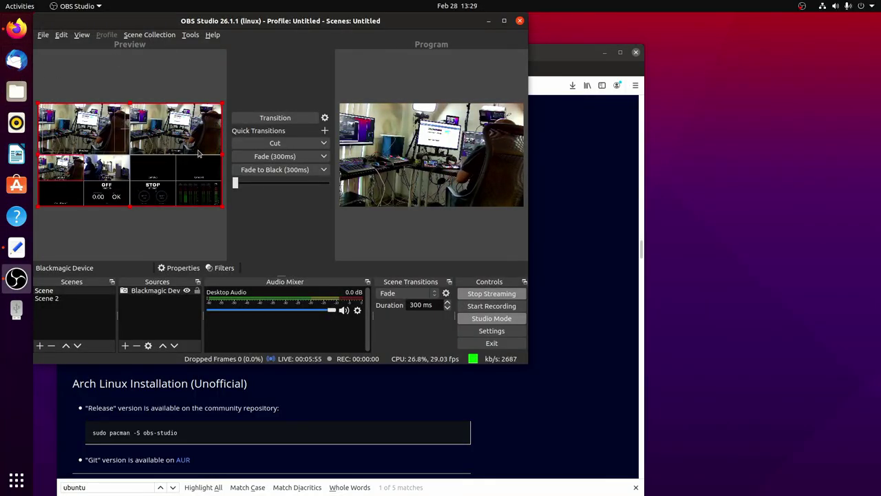
click(239, 158)
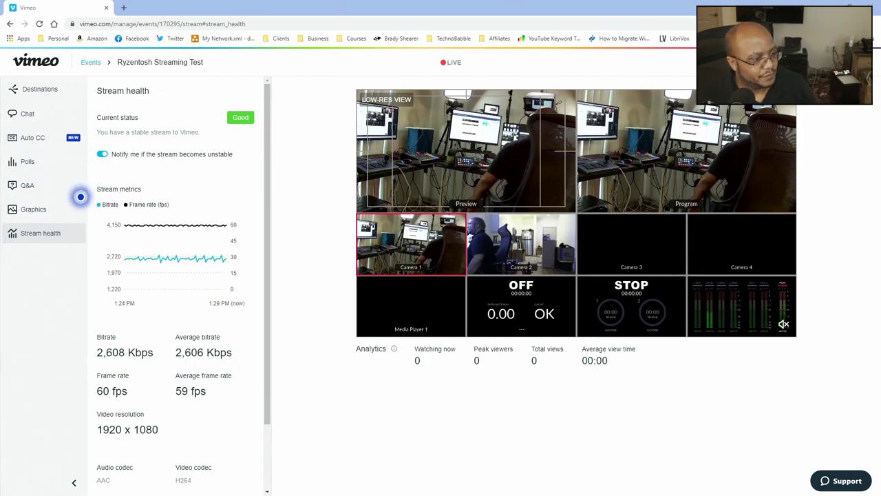
Step: Switch to ATEM Software Control, connect it to the ATEM Mini Pro, and move its window off the Vimeo page
key(alt+Tab)
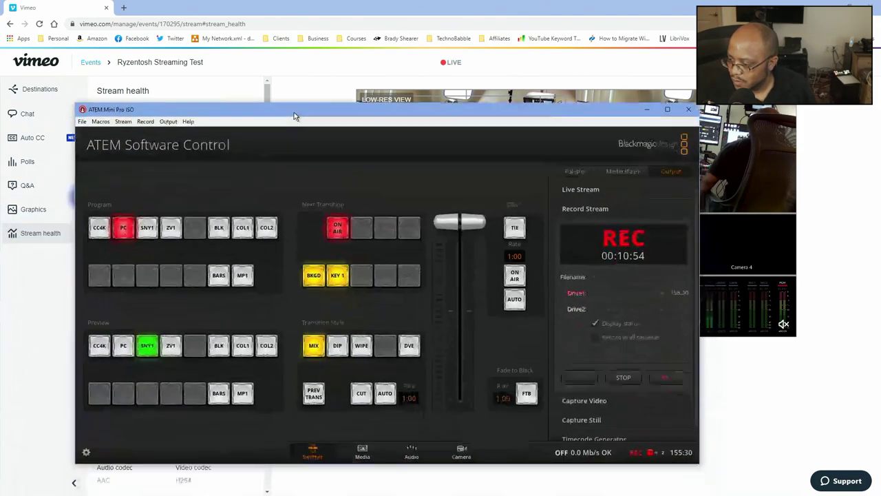
click(85, 113)
click(100, 203)
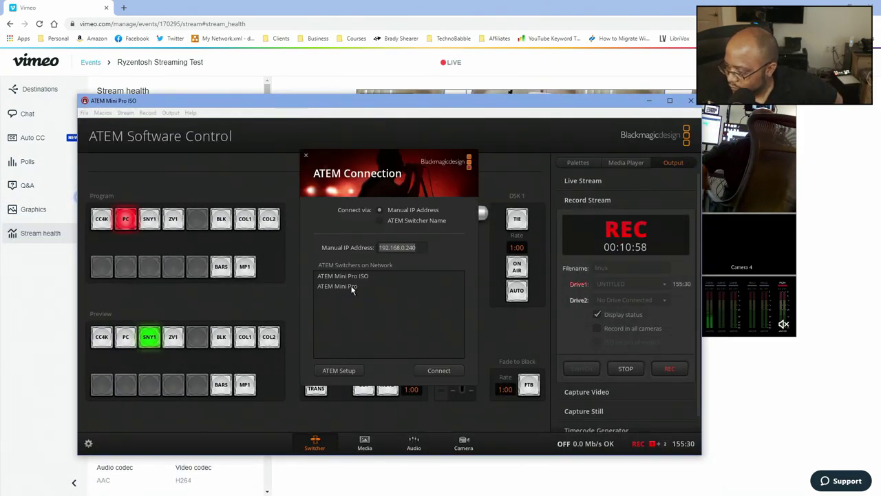
click(351, 285)
click(441, 371)
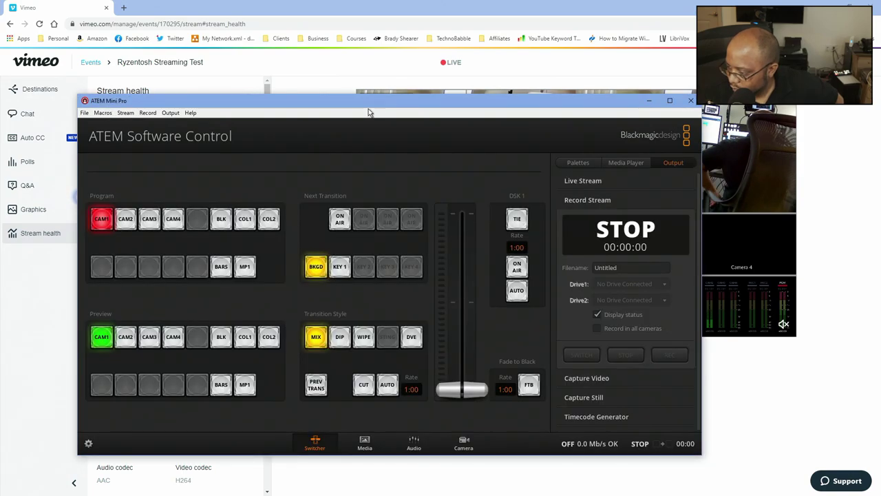
mouse_move(477, 107)
mouse_down()
mouse_move(0, 158)
mouse_move(0, 179)
mouse_up()
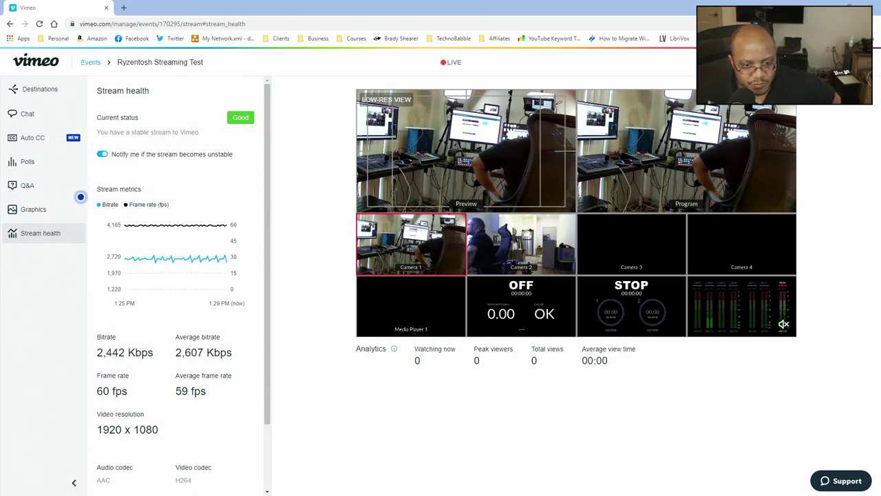
click(81, 196)
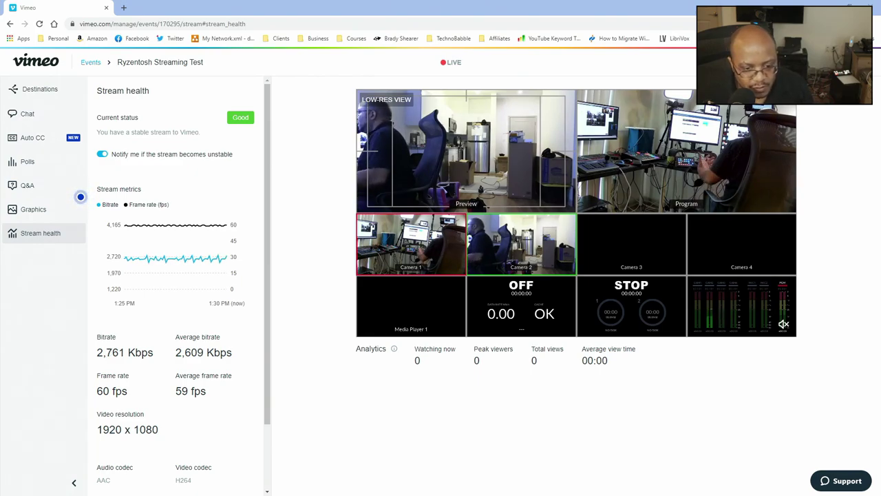
click(81, 197)
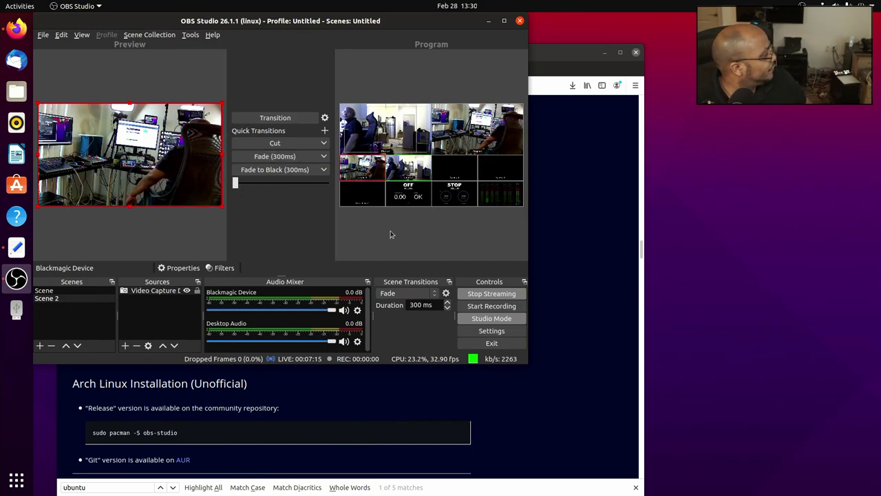
Step: Switch back to OBS Studio and stop the live stream
click(492, 295)
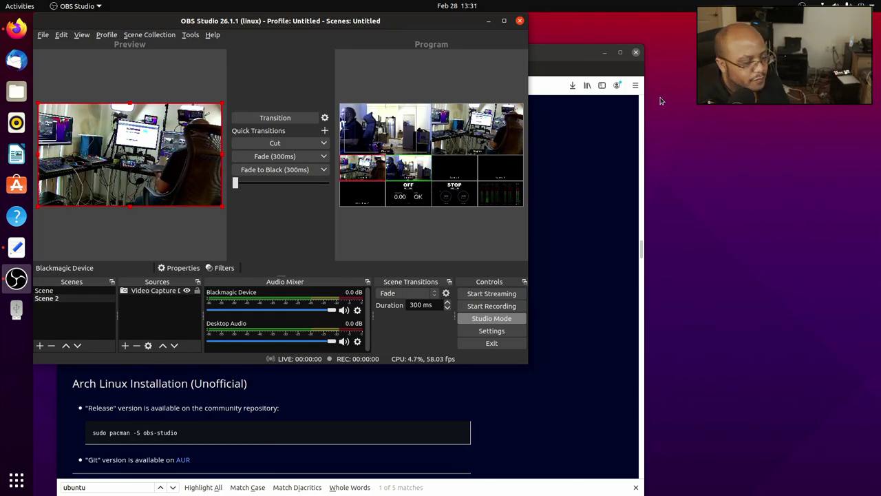
Step: Minimize the browser and OBS Studio windows, then open OBS Complete Bundle.zip from the ESD-USB drive's basic folder and inspect its contents
click(604, 54)
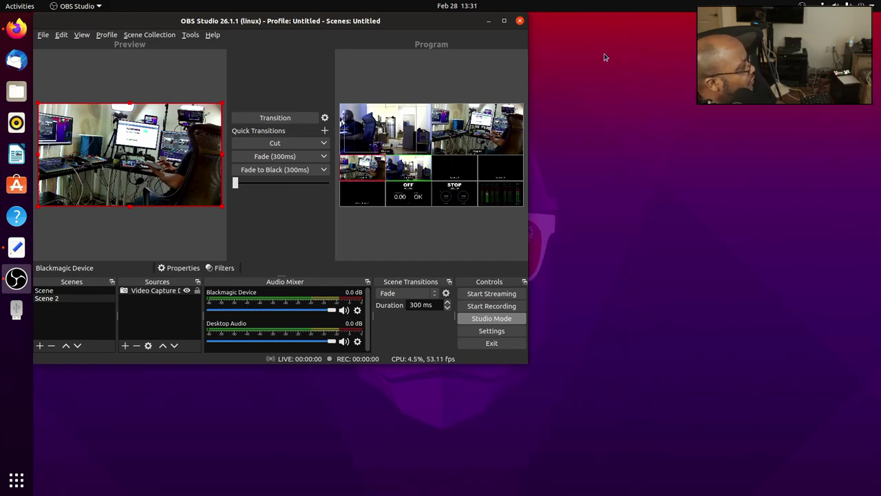
click(489, 21)
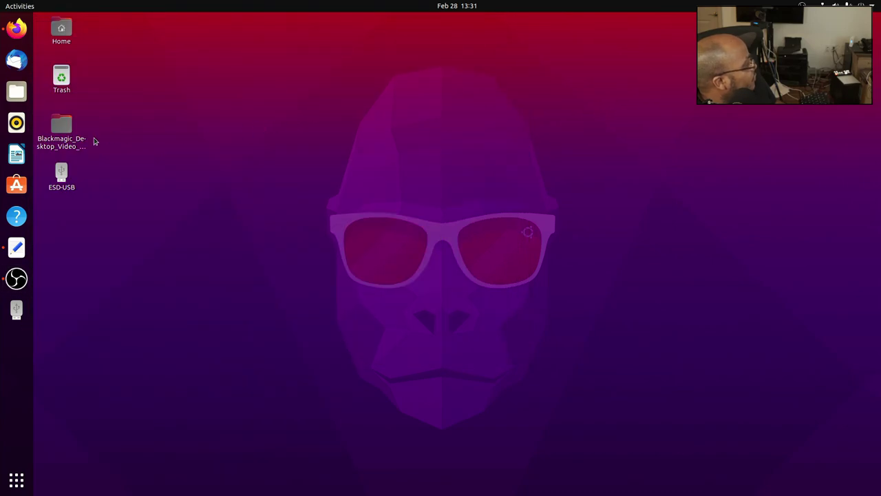
double_click(76, 173)
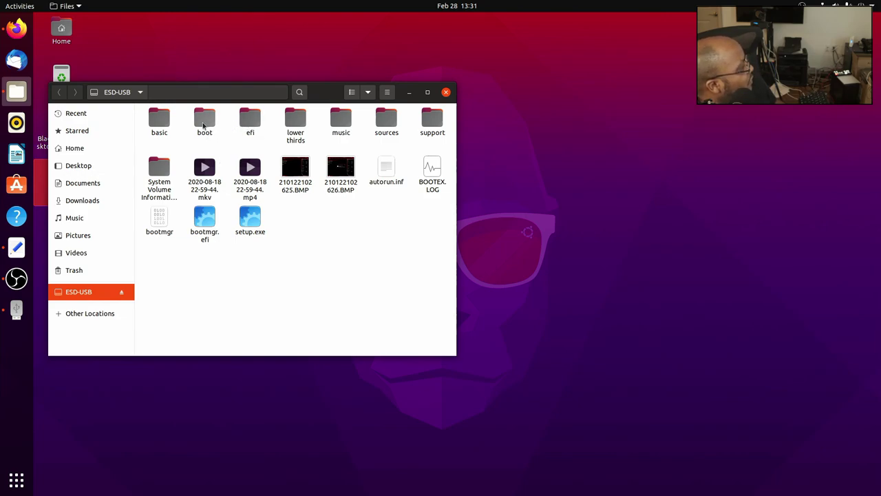
double_click(162, 124)
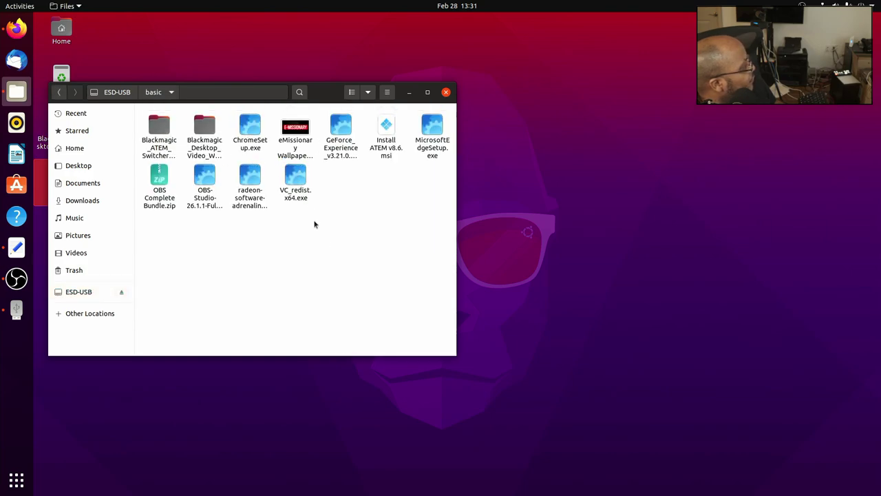
double_click(159, 194)
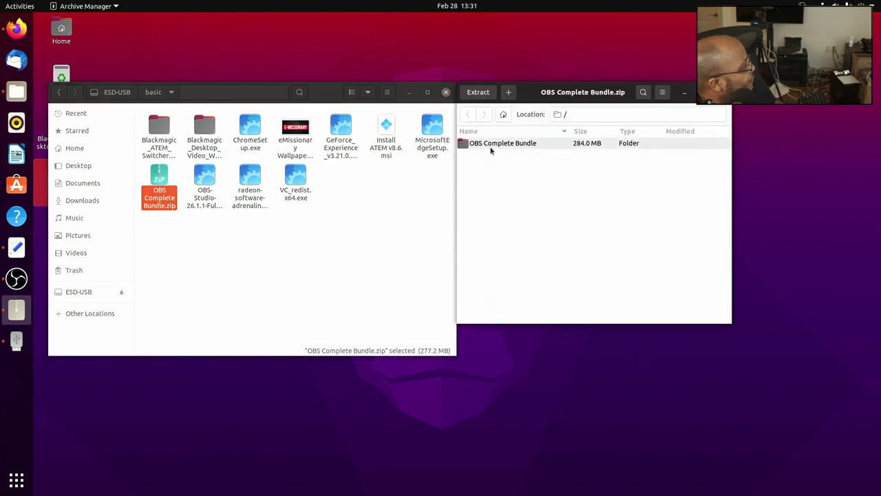
double_click(491, 147)
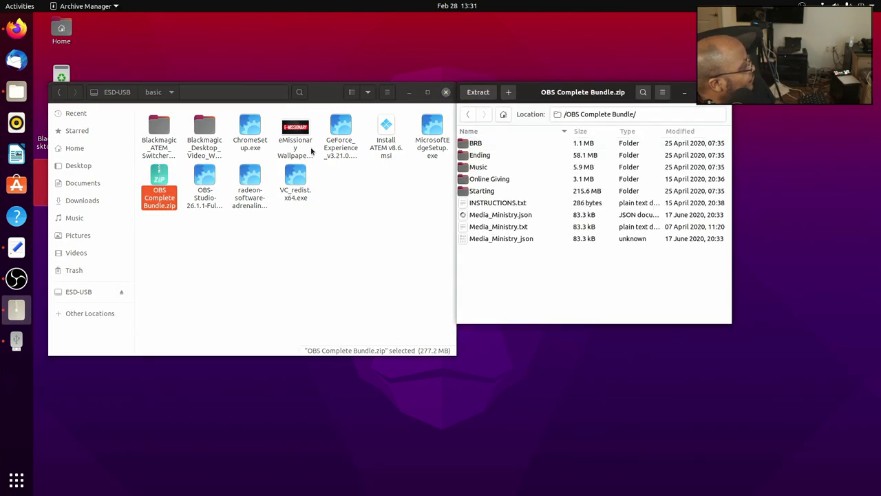
click(469, 115)
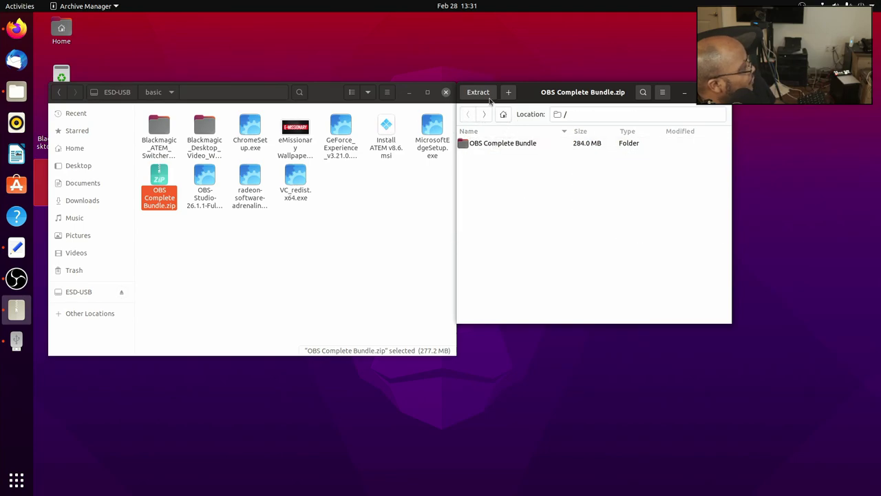
Step: Extract all files of OBS Complete Bundle.zip into Downloads, keeping the directory structure, and close the archive and file manager windows
click(477, 92)
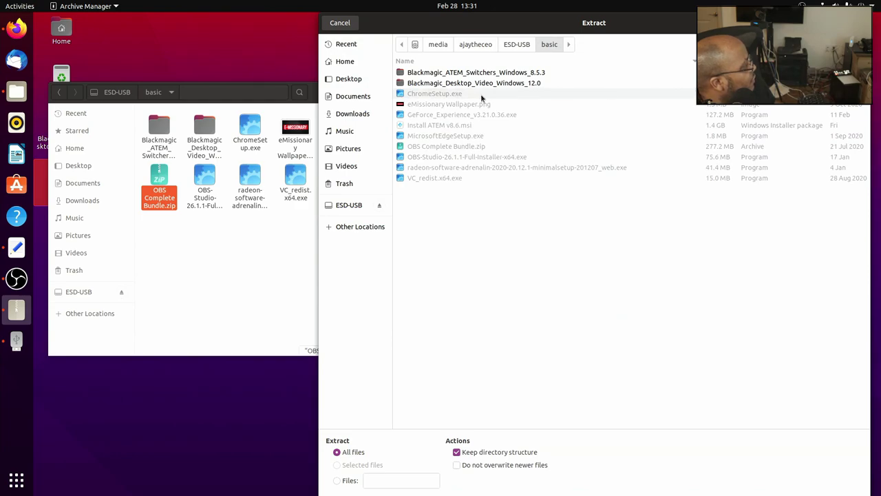
click(365, 115)
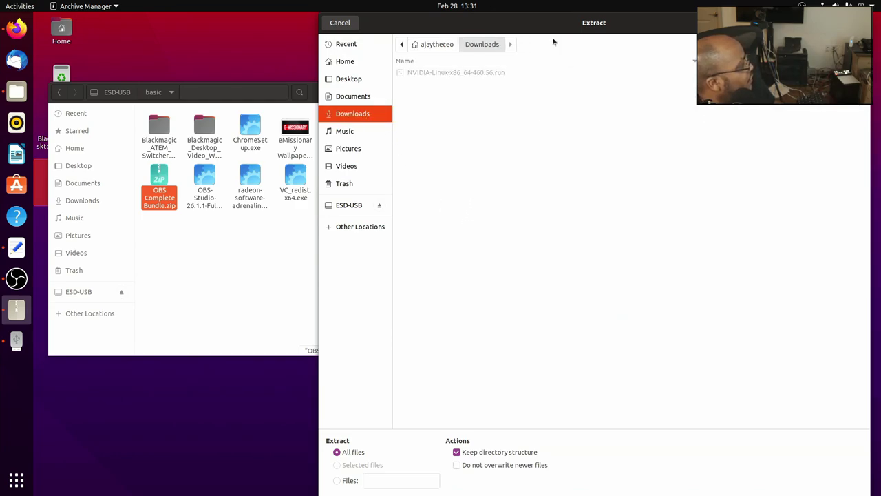
drag(548, 30, 356, 122)
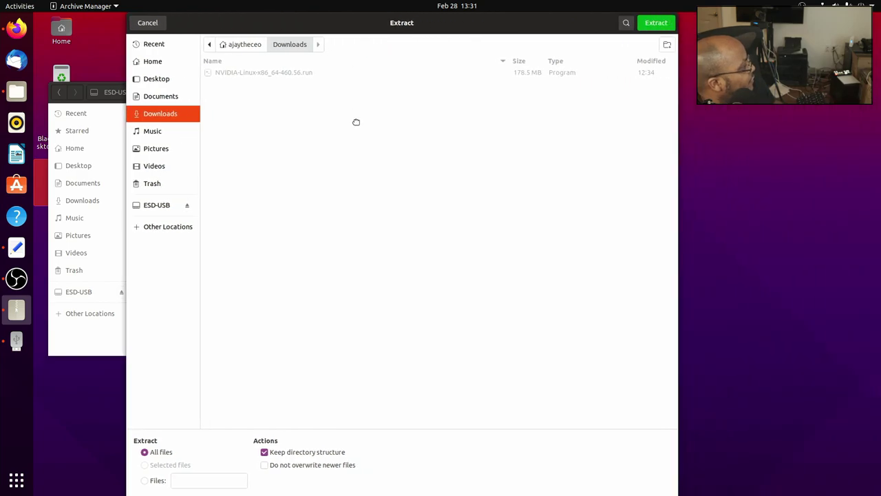
click(667, 22)
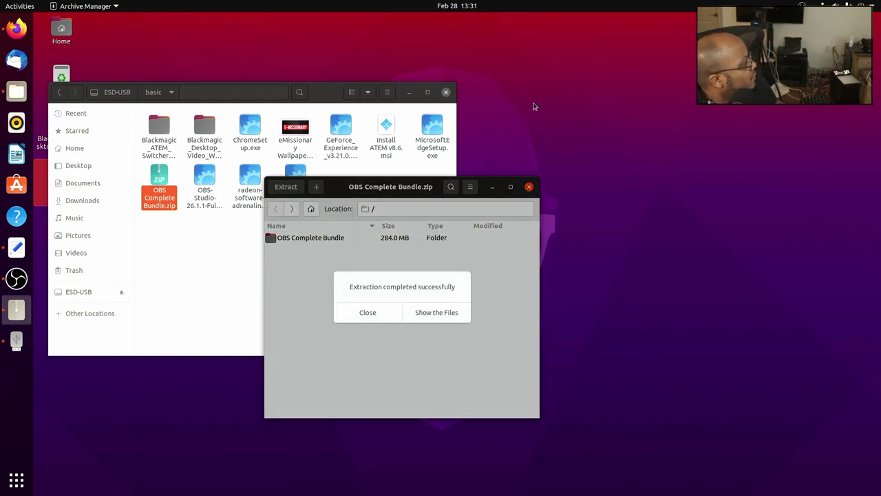
click(359, 314)
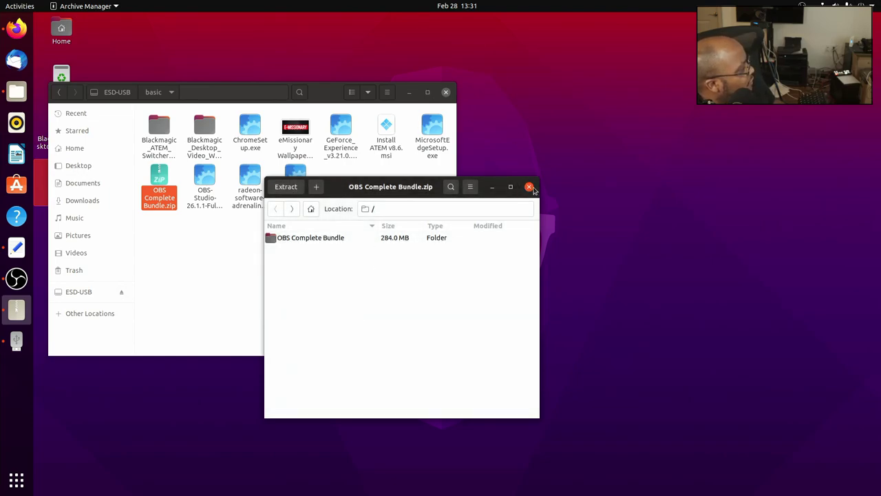
click(528, 186)
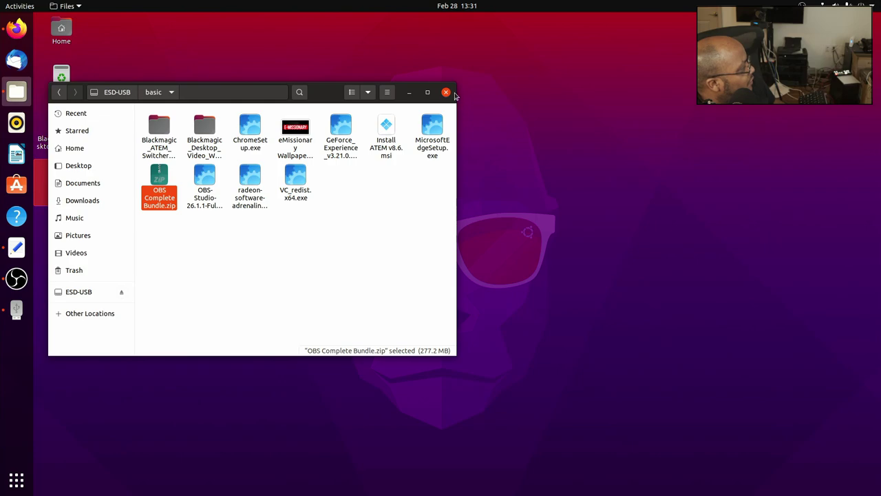
click(446, 92)
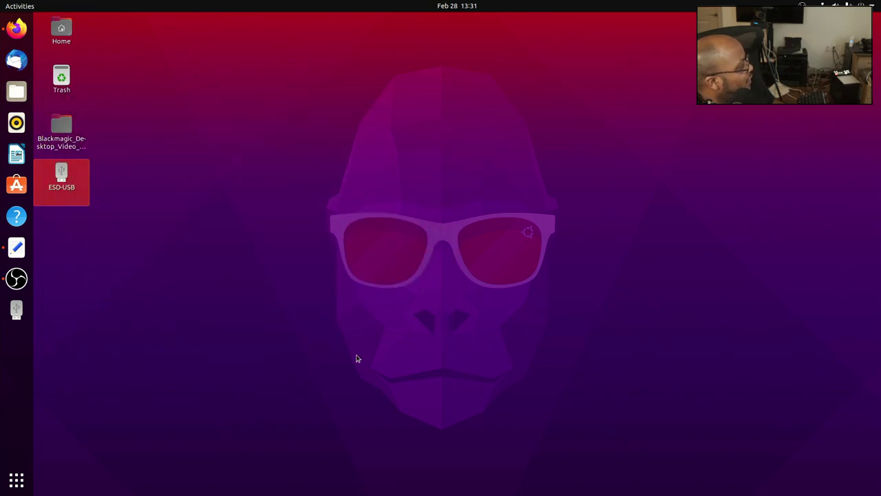
Step: Switch back to OBS Studio and turn off Studio Mode
click(17, 279)
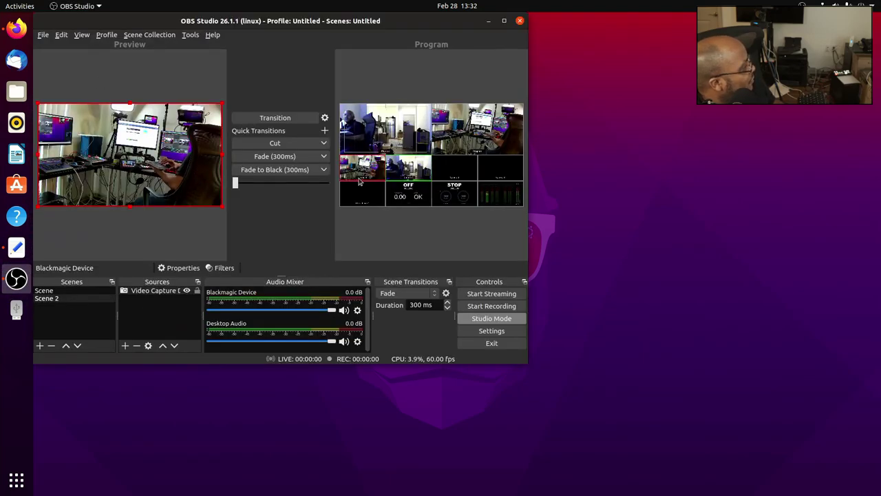
click(473, 319)
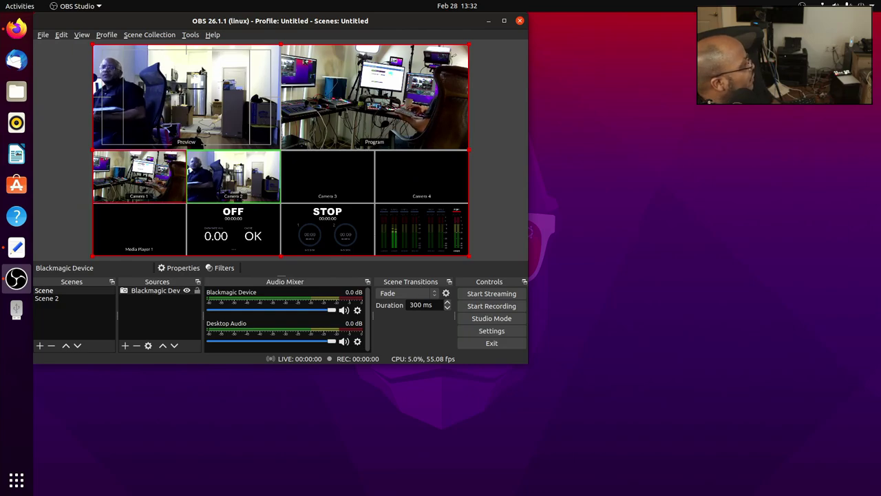
Step: Import Media_Ministry.json from Downloads/OBS Complete Bundle as a scene collection, allowing automatic collection search, and switch to the Media_Ministry collection
click(155, 36)
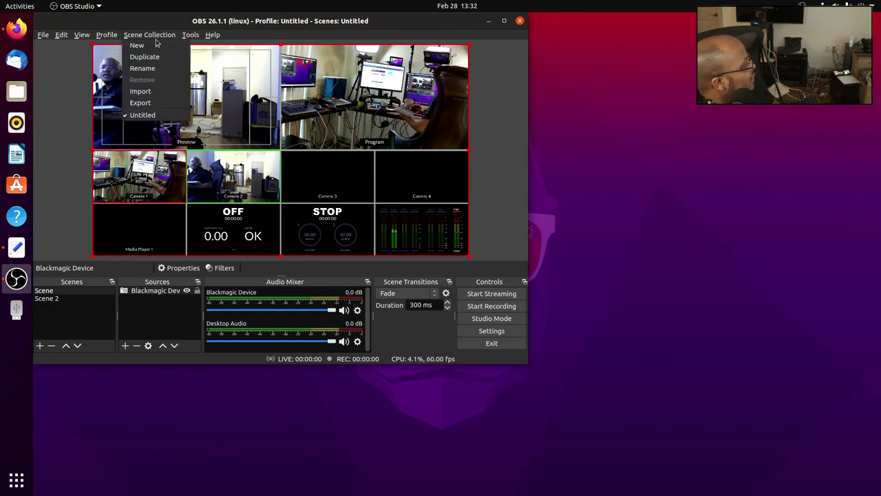
click(144, 91)
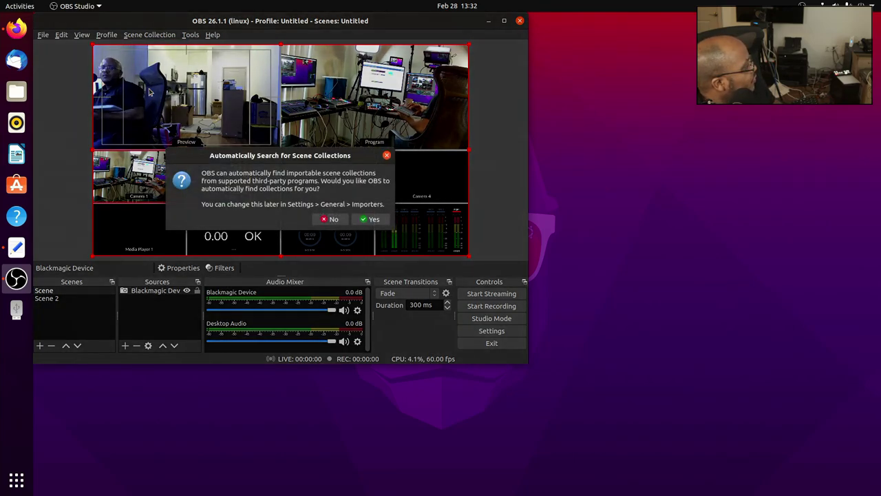
click(373, 219)
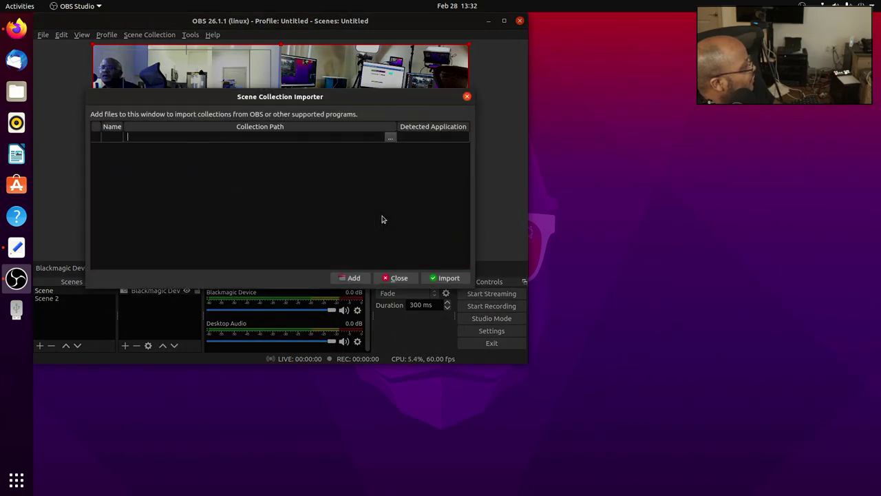
click(391, 141)
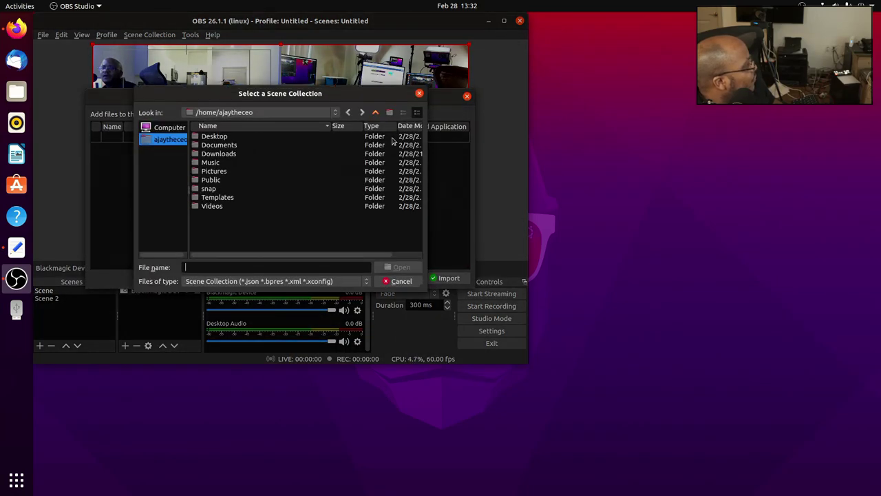
double_click(219, 153)
double_click(229, 137)
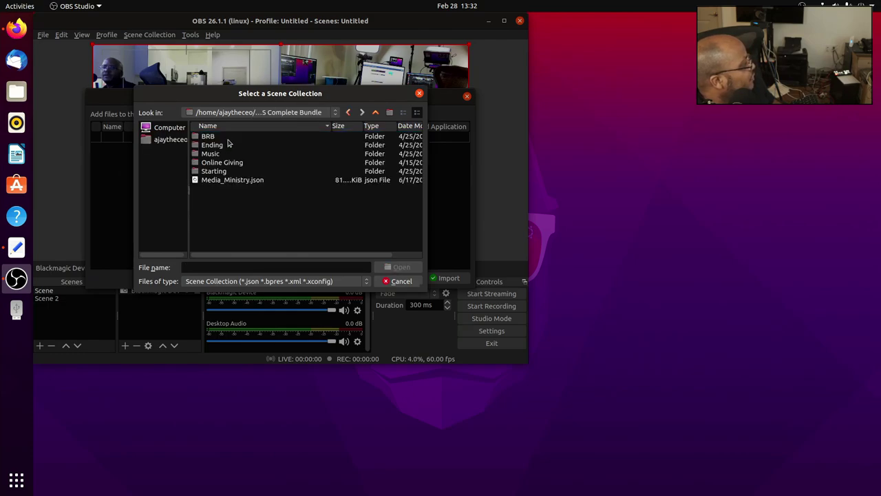
double_click(227, 180)
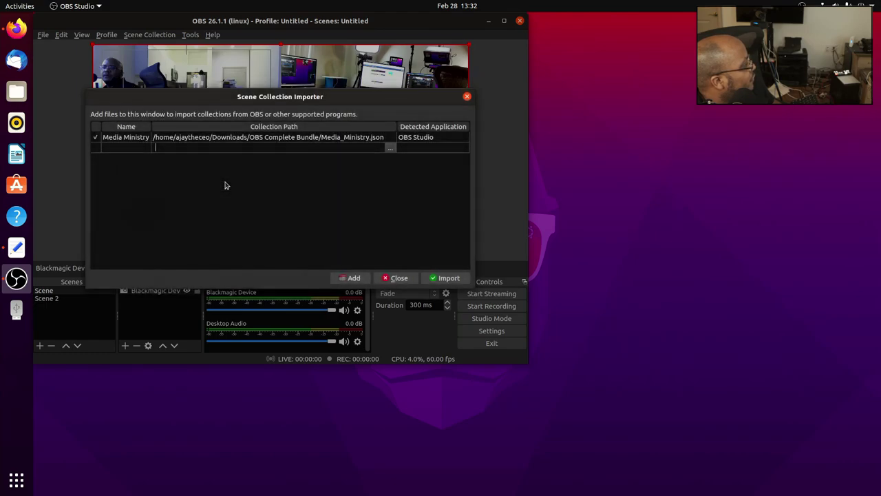
click(440, 279)
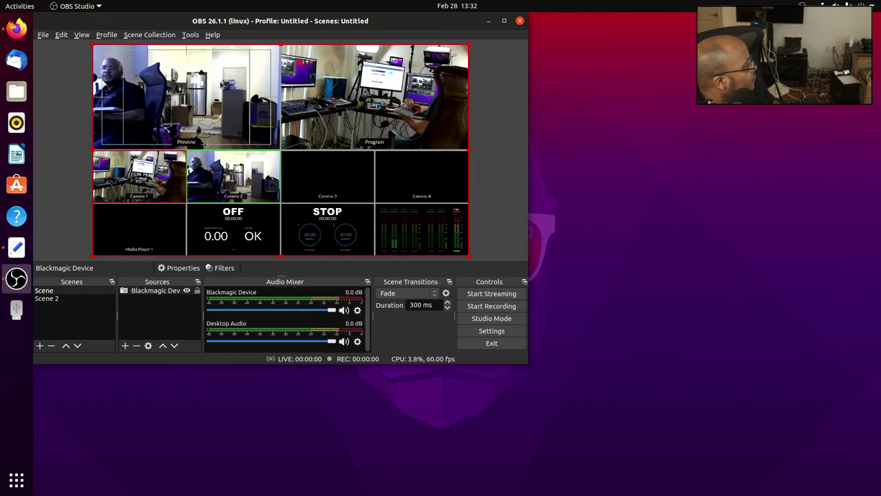
click(166, 35)
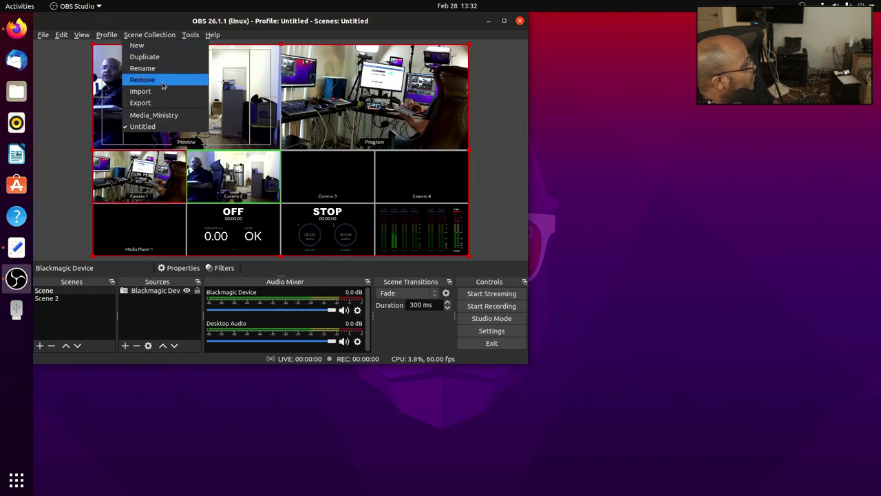
click(162, 117)
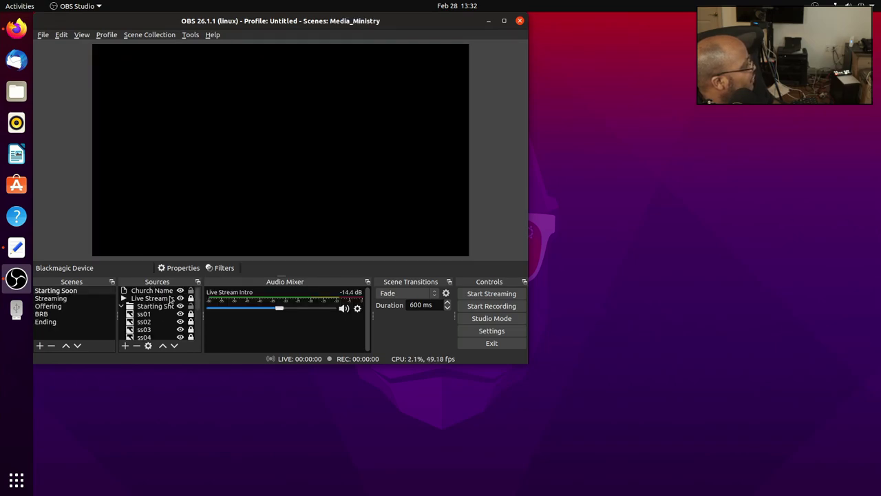
Step: Relink the Live Stream Intro source in the Starting Soon scene to 5min intro.mov in the extracted bundle's Starting folder
double_click(158, 300)
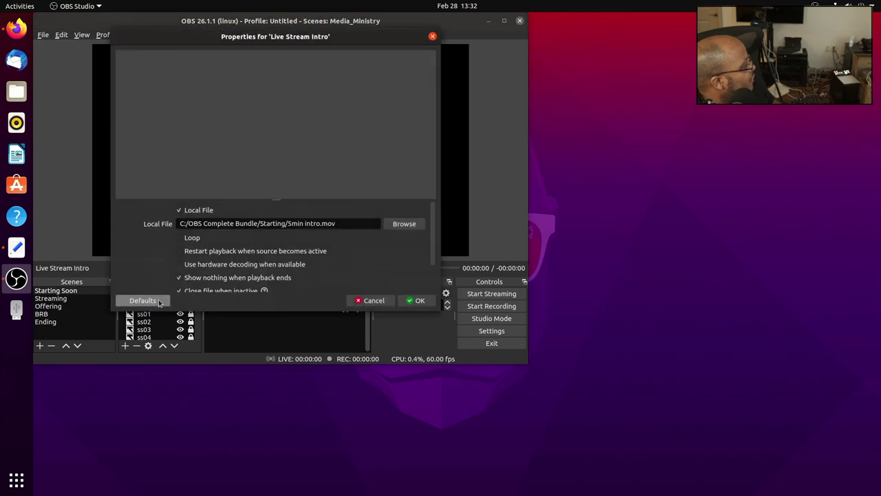
click(405, 225)
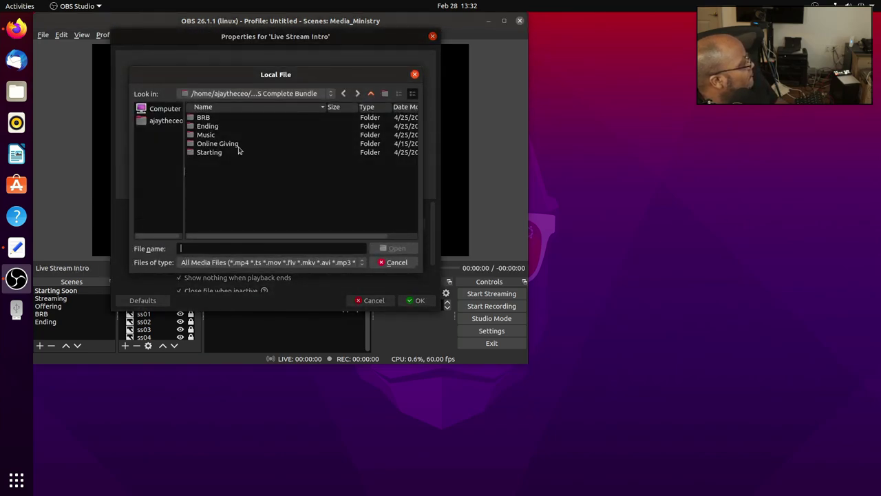
double_click(217, 152)
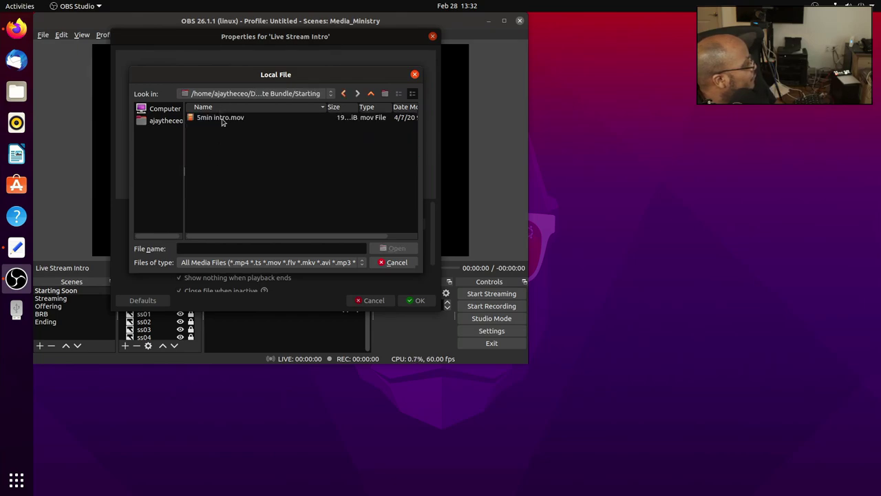
double_click(221, 119)
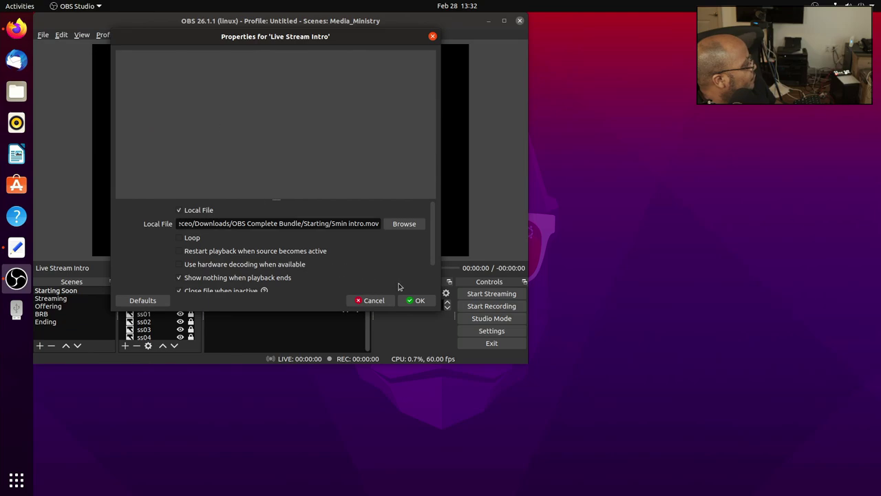
click(419, 300)
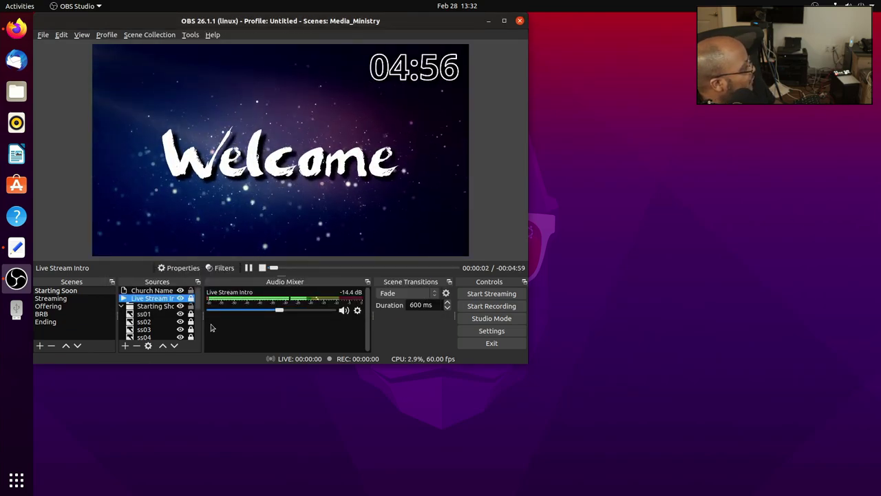
scroll(199, 317, down, 2)
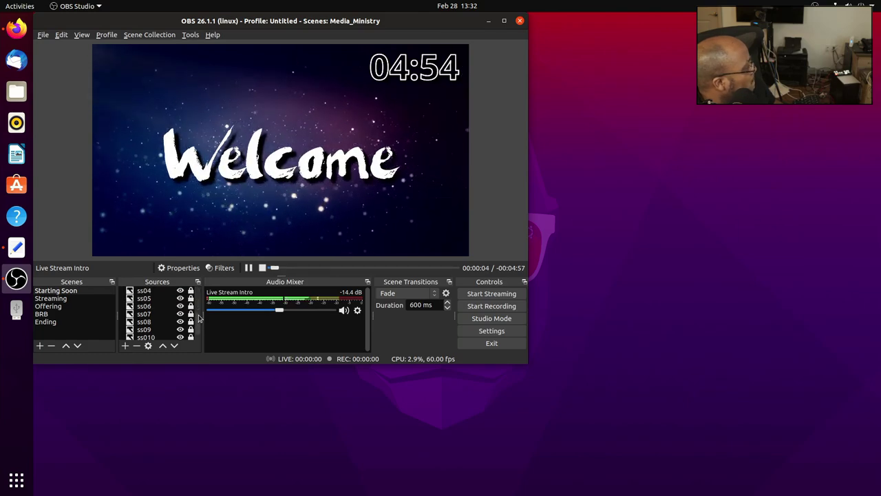
scroll(198, 314, up, 2)
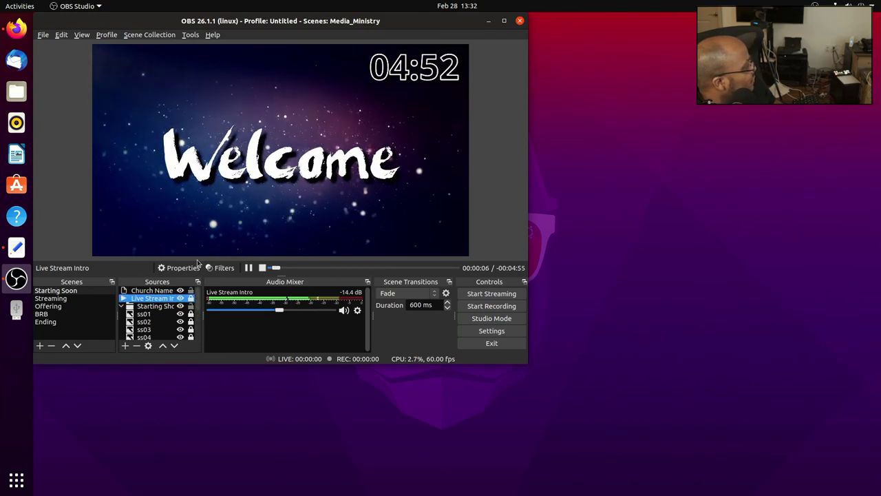
Step: Relink the Outro source in the Ending scene to ending.mov in the extracted bundle's Ending folder
click(55, 321)
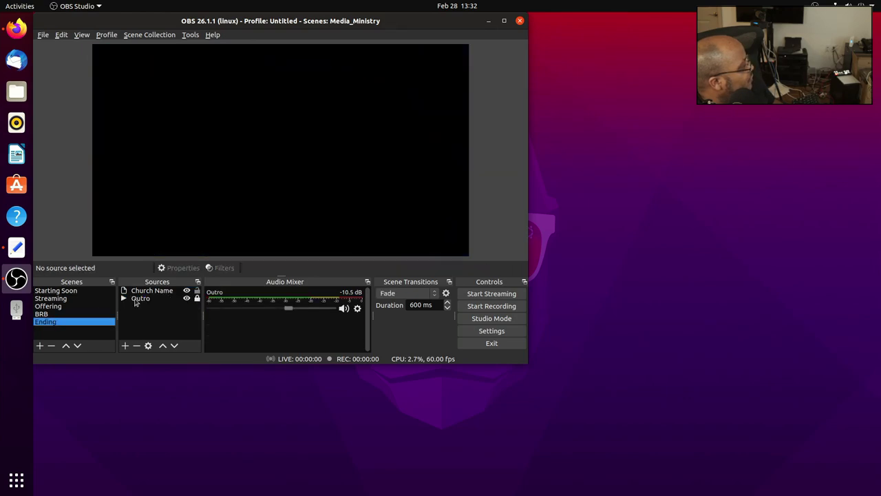
double_click(150, 301)
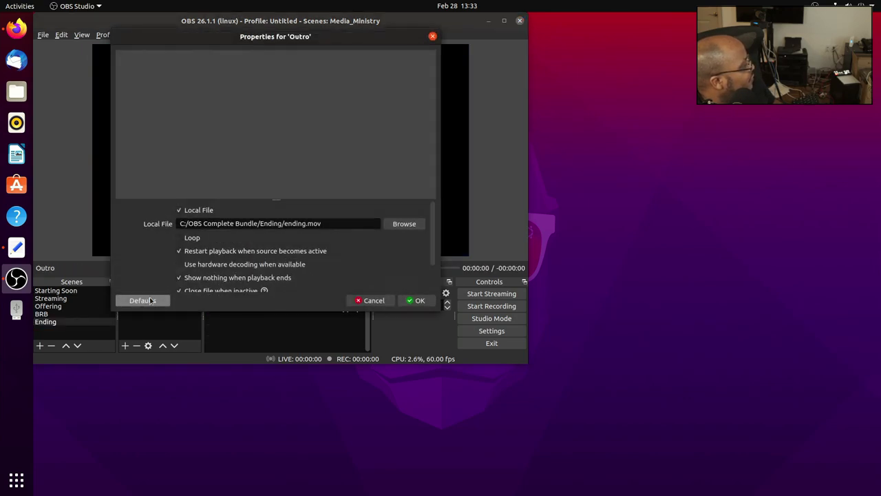
click(405, 224)
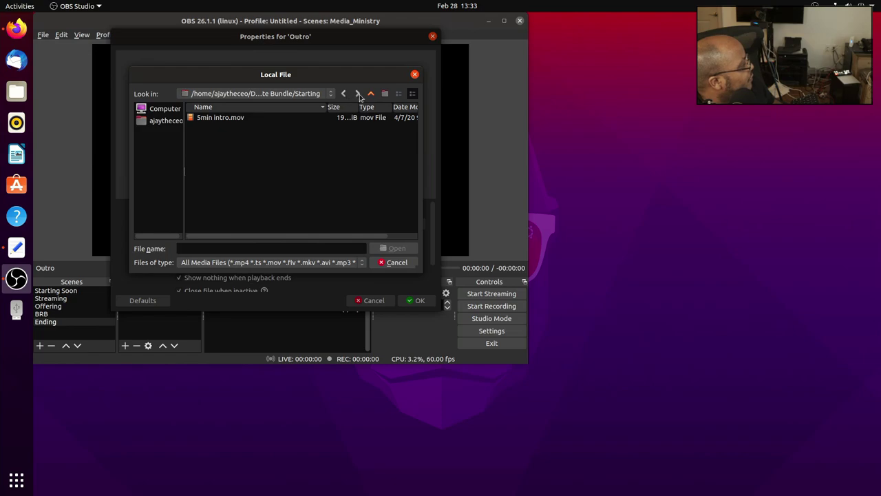
click(370, 94)
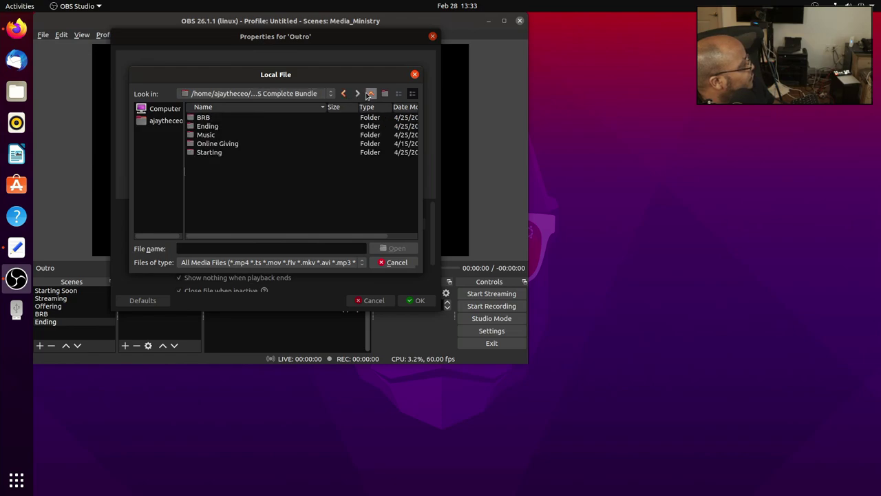
double_click(229, 128)
double_click(224, 121)
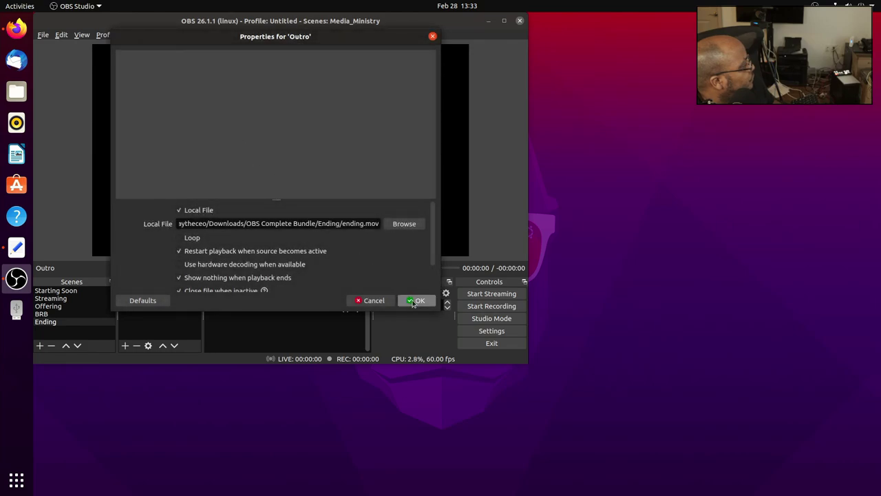
click(415, 300)
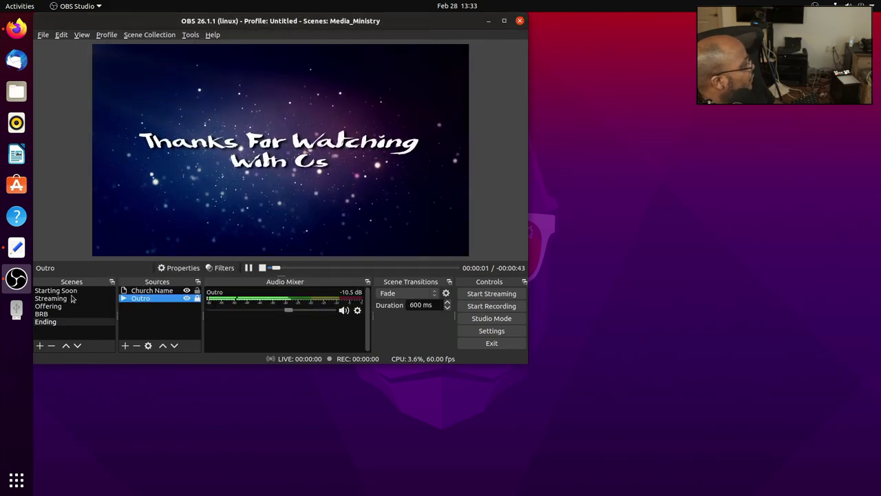
Step: Try to show the Streaming scene, and reopen OBS Studio with the Media_Ministry scene collection
click(50, 298)
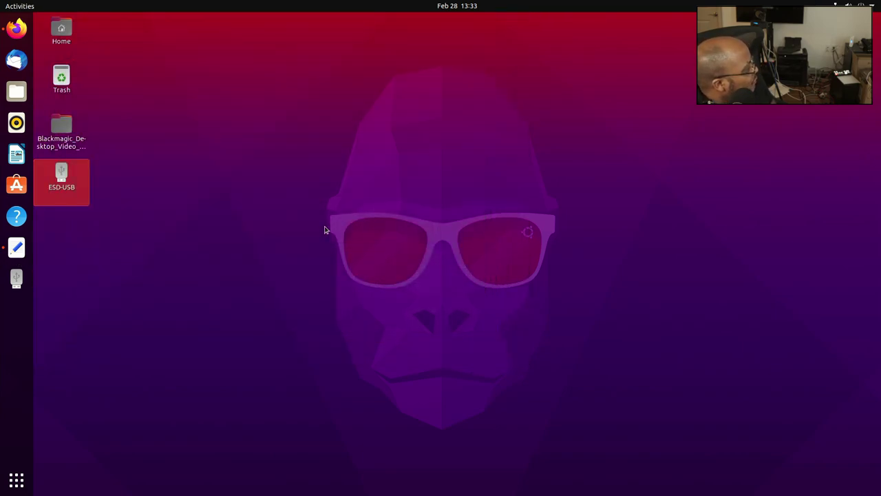
click(17, 480)
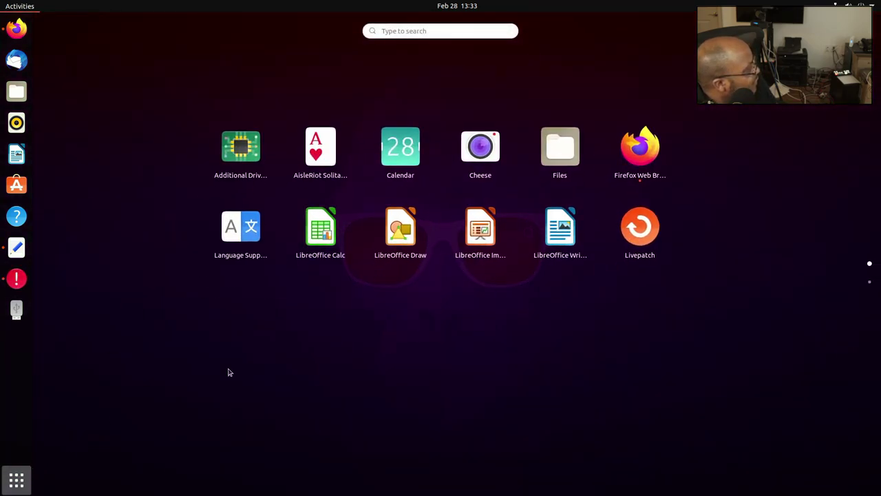
text(obs)
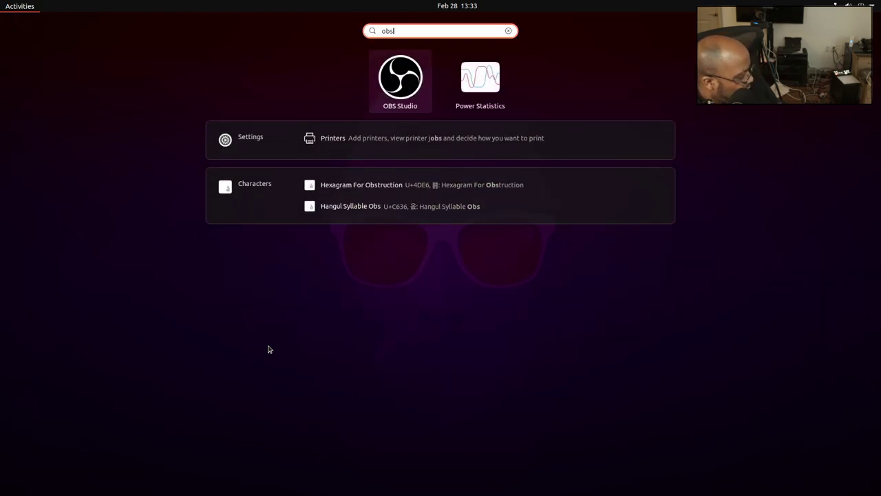
key(Return)
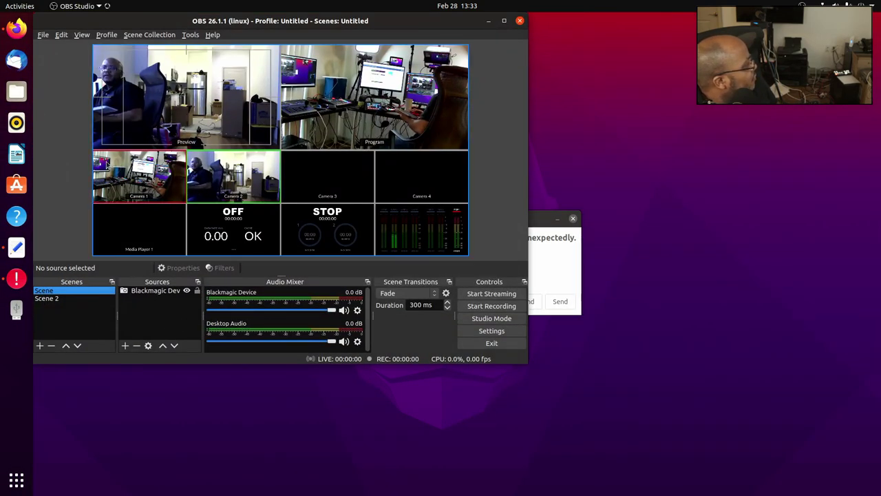
click(149, 34)
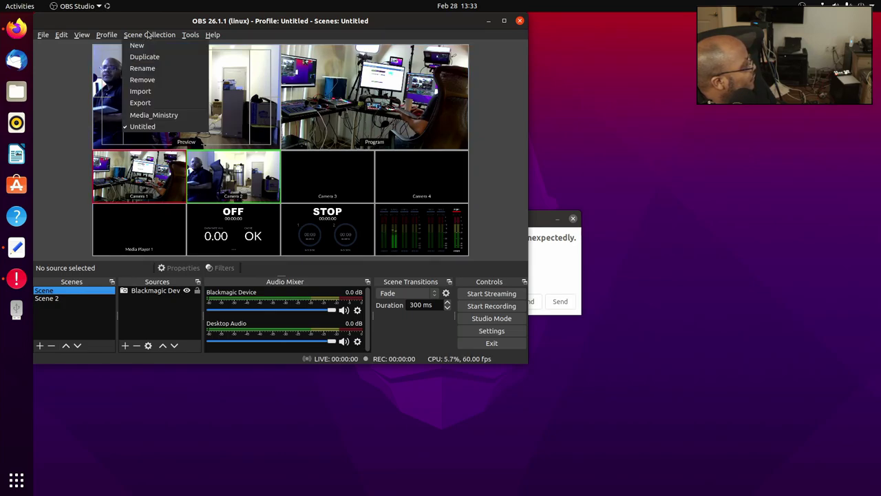
click(147, 116)
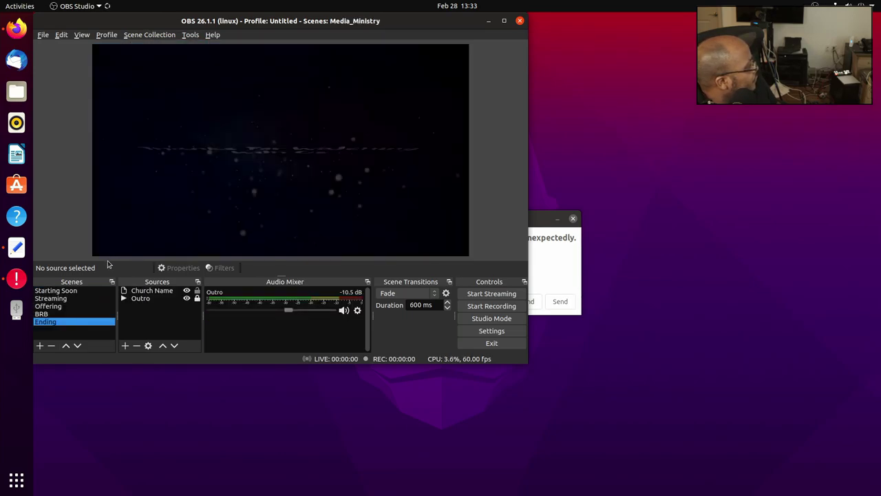
Step: Try to switch to the Streaming scene again and dismiss the OBS Studio problem report without sending it
click(78, 299)
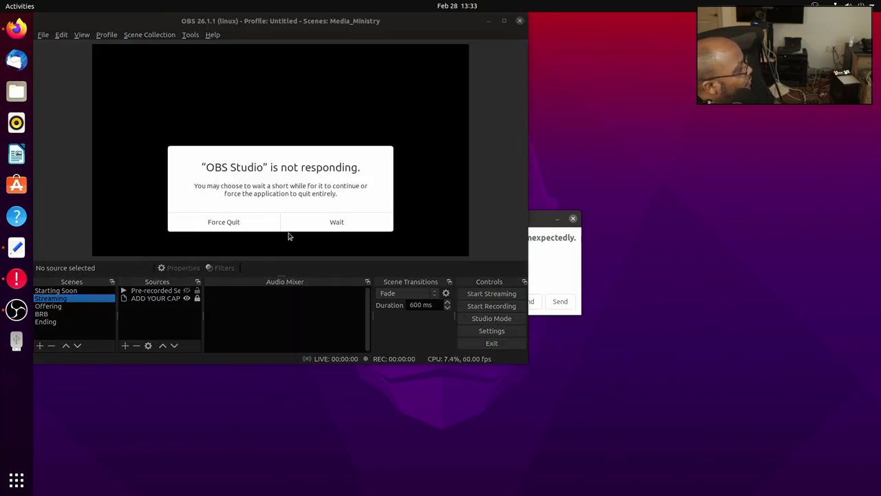
click(308, 229)
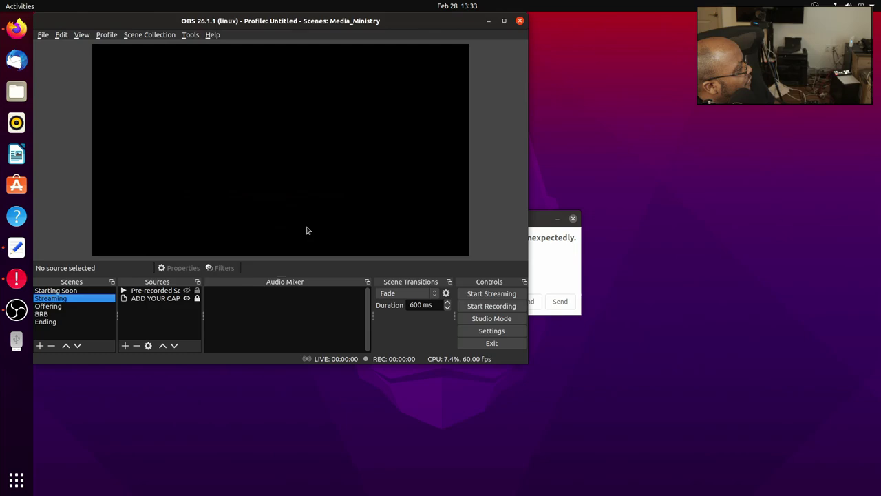
click(566, 268)
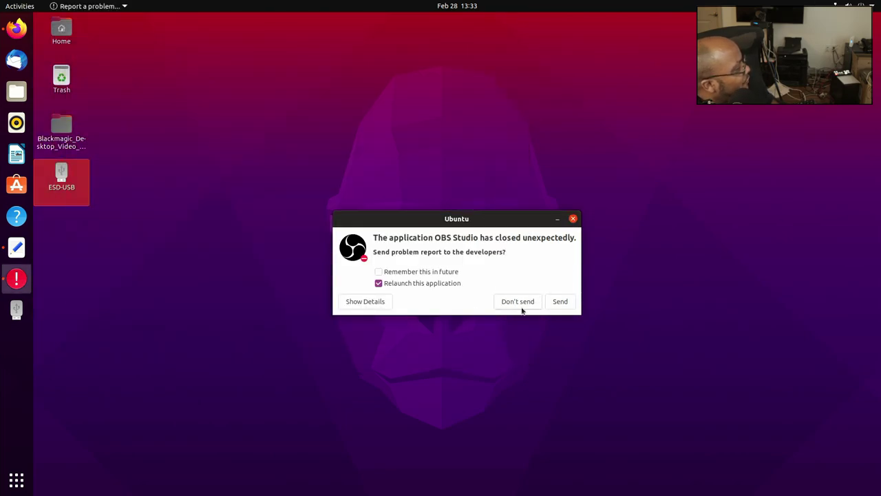
click(521, 307)
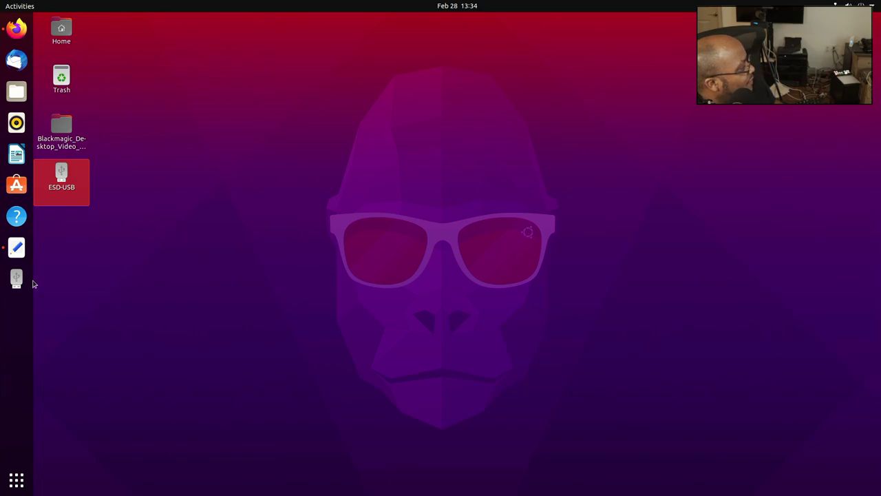
Step: Launch OBS Studio from the application search and switch to the Media_Ministry scene collection
click(17, 480)
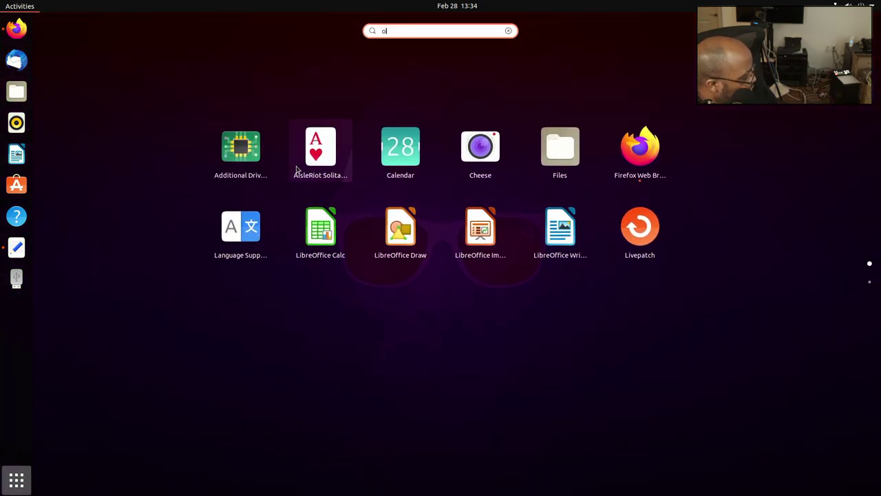
text(obs)
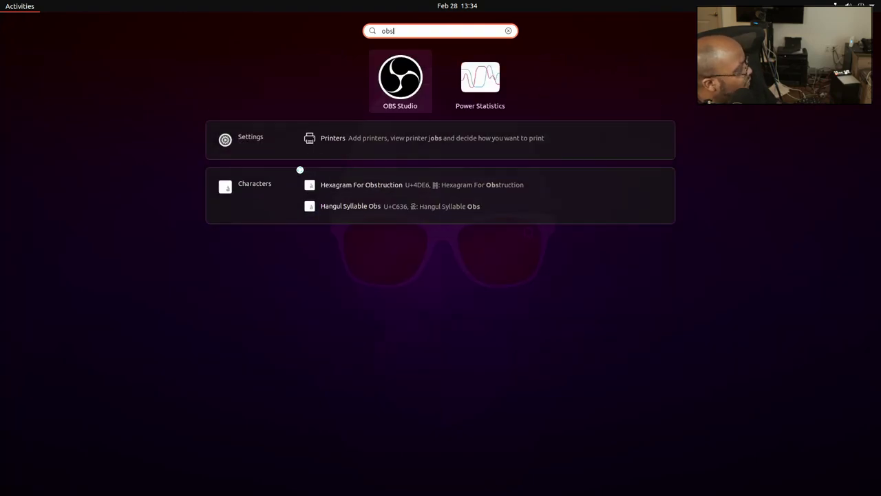
key(Return)
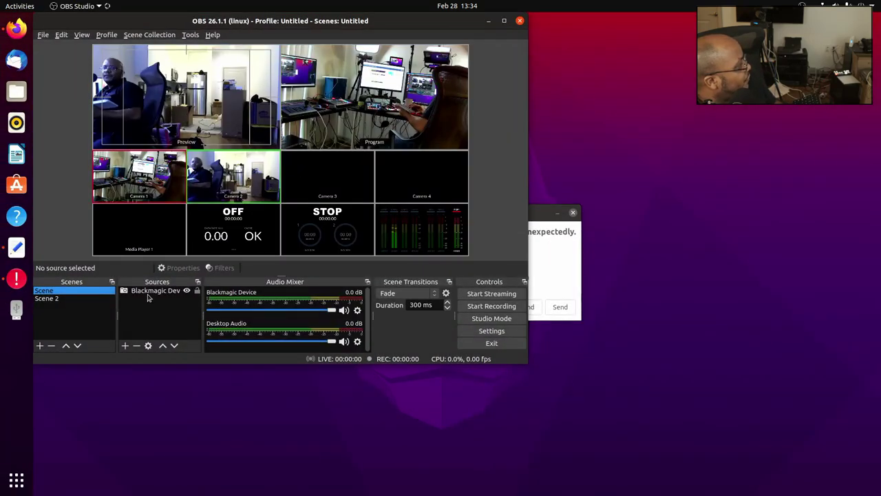
click(131, 35)
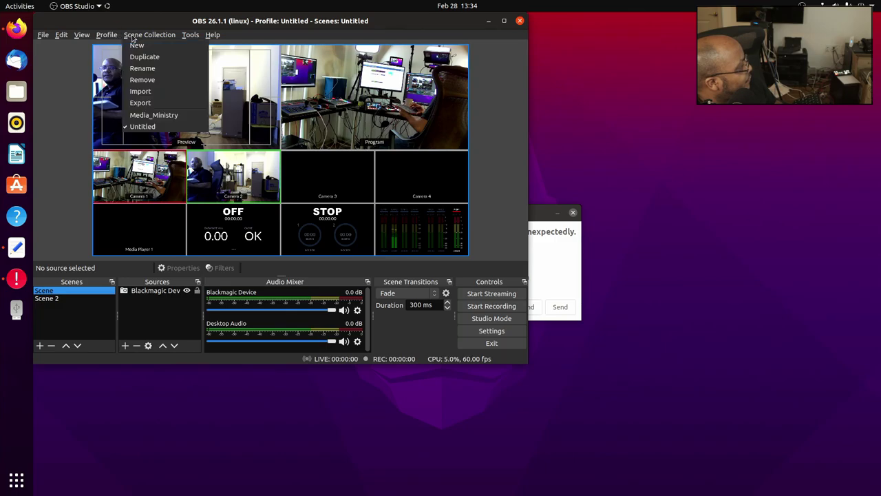
click(141, 115)
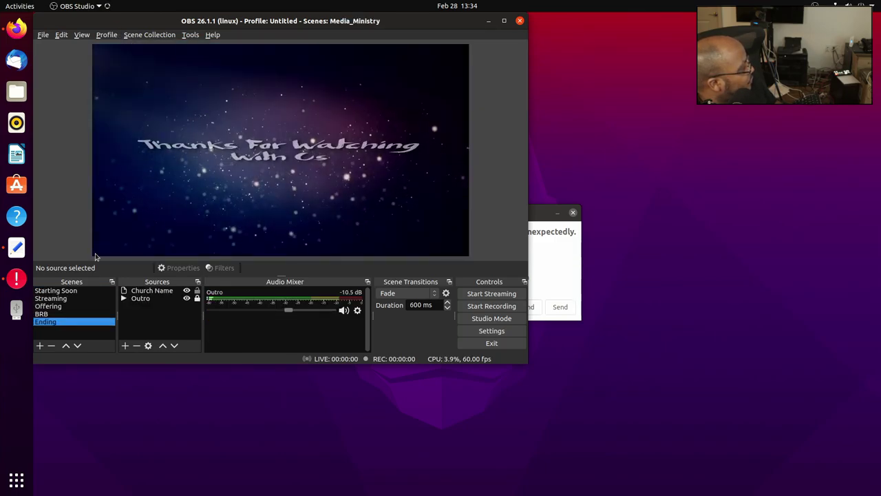
Step: Start streaming the Starting Soon scene and check its sound in Vimeo's live preview by briefly unmuting it
click(62, 292)
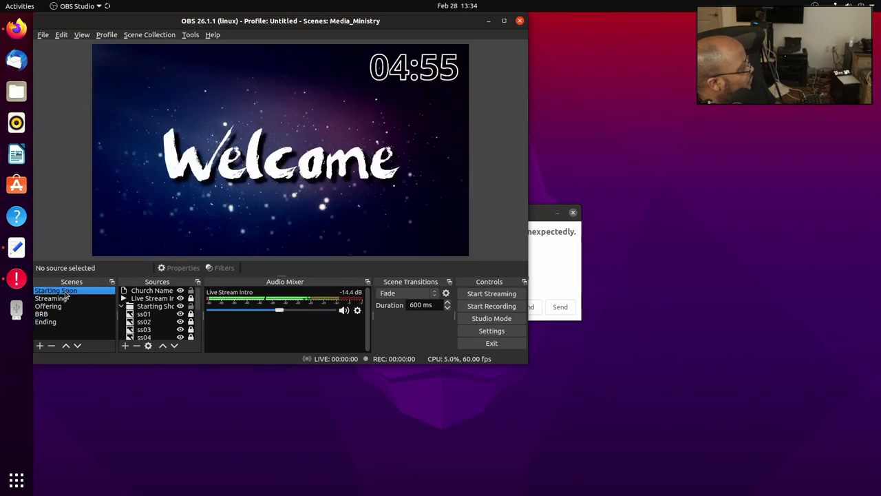
click(463, 294)
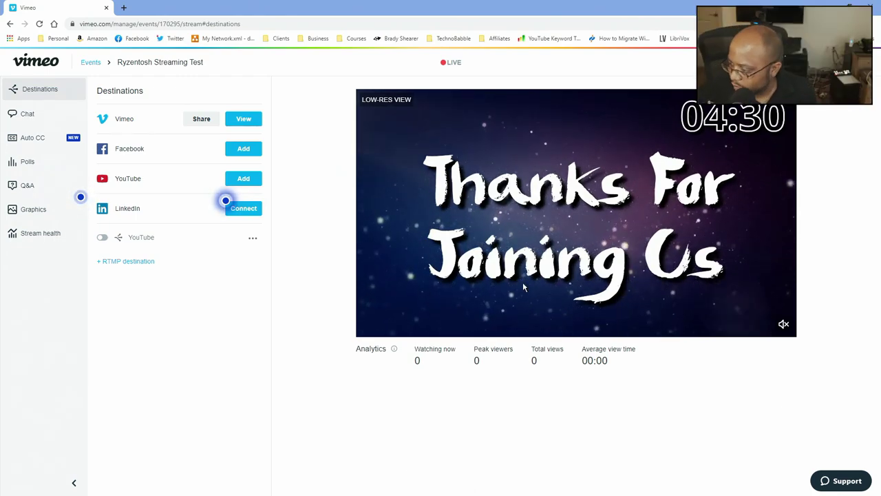
click(784, 325)
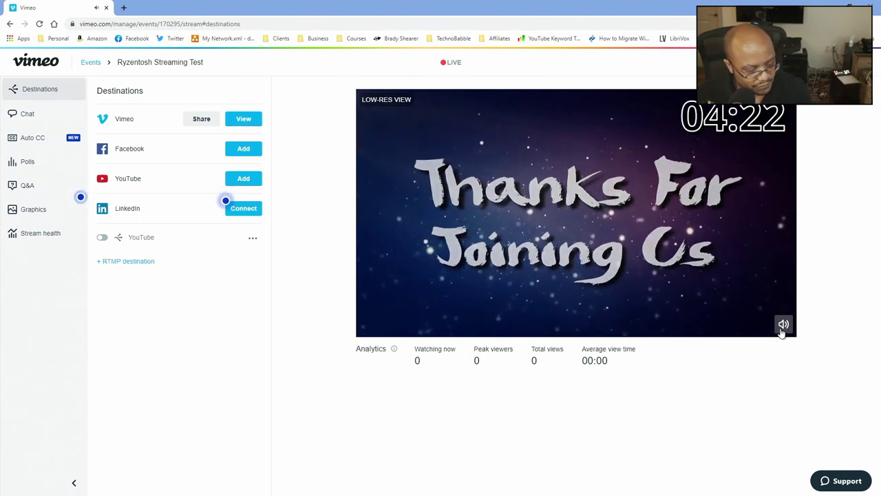
click(783, 326)
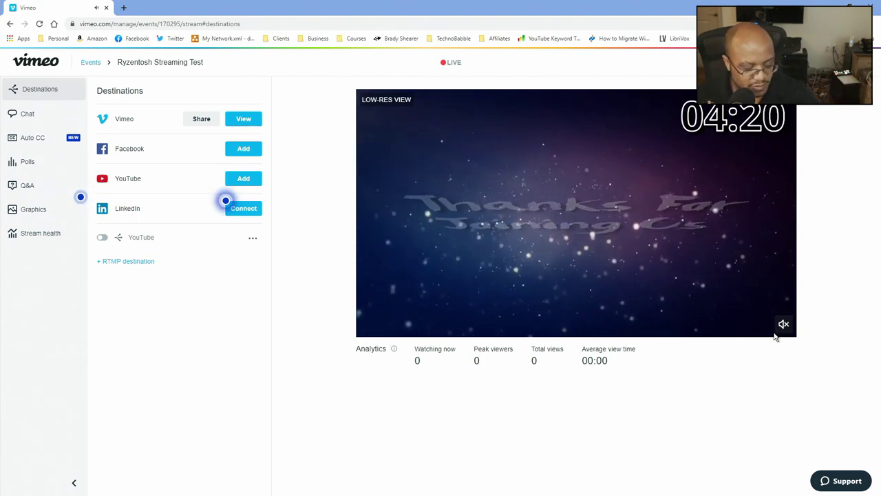